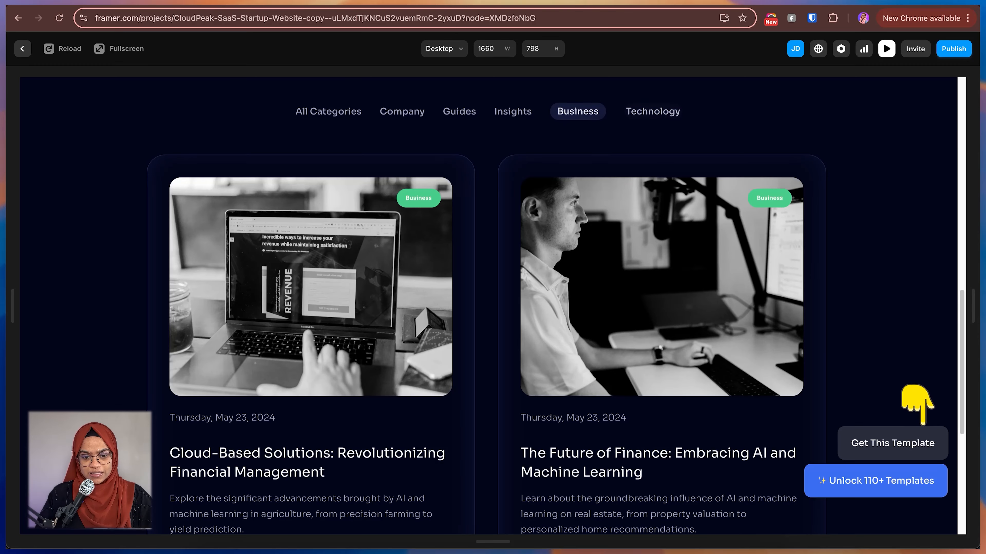
Filter the blog posts in the site preview by the Insights category
left_click(513, 111)
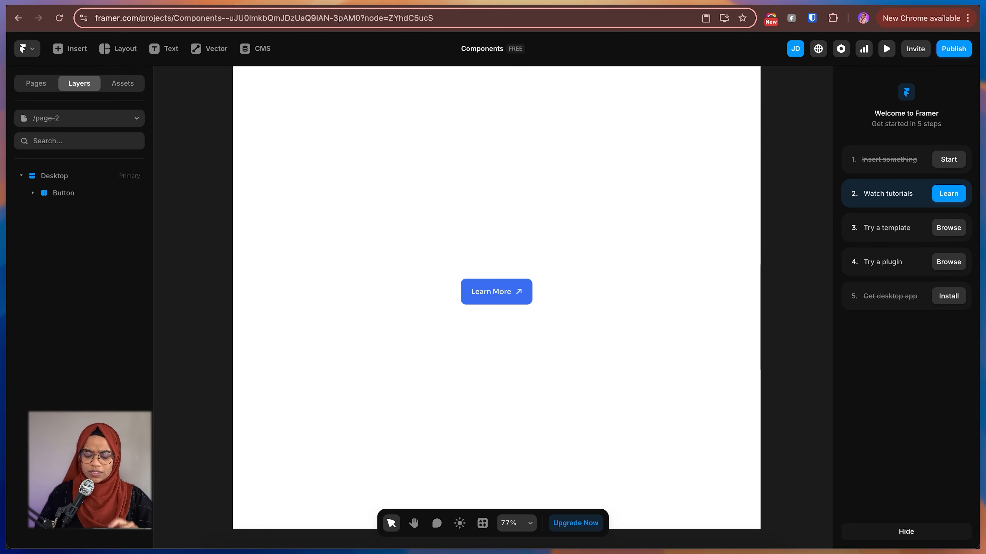
Move the Learn More button to 152 from the left and 367 from the top, and make three copies in a row beside it
left_click(496, 292)
left_click(496, 346)
left_click(497, 291)
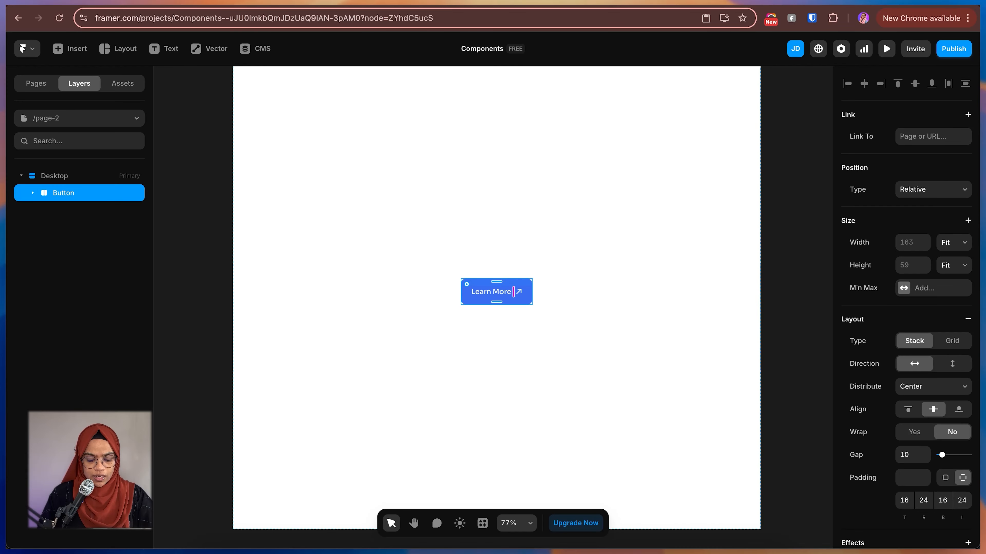
left_click_drag(496, 292, 335, 228)
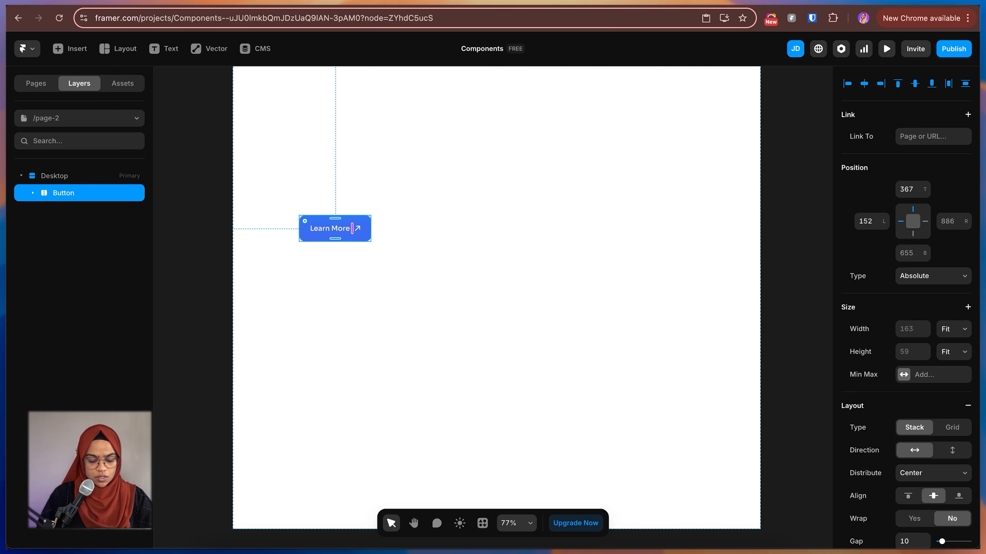
left_click_drag(352, 228, 645, 229)
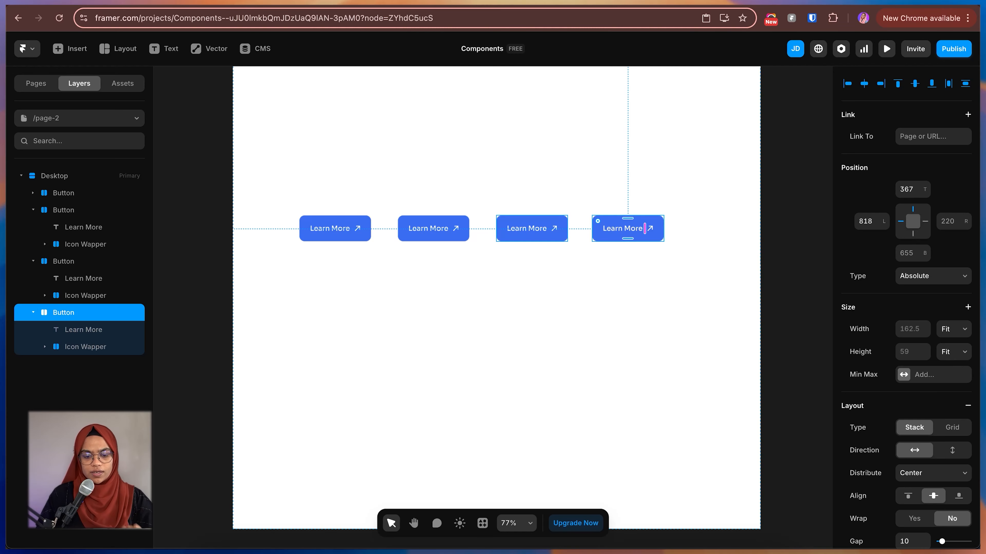
left_click(407, 283)
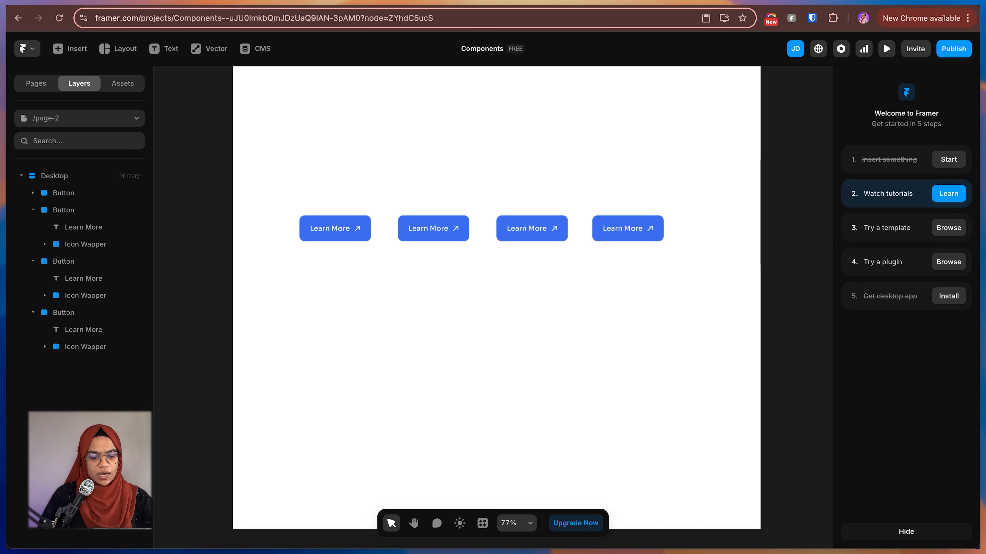
Set the fill of all four Learn More buttons together to the darker blue 1039A1
left_click(335, 228)
left_click(433, 228, "shift")
left_click(531, 228, "shift")
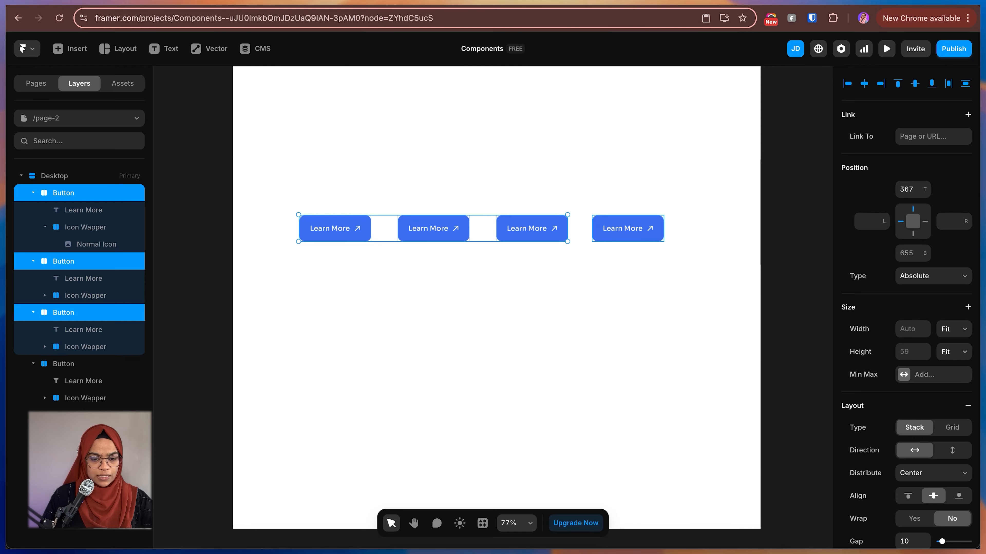
left_click(628, 229, "shift")
scroll(906, 310, "down", 5)
left_click(904, 532)
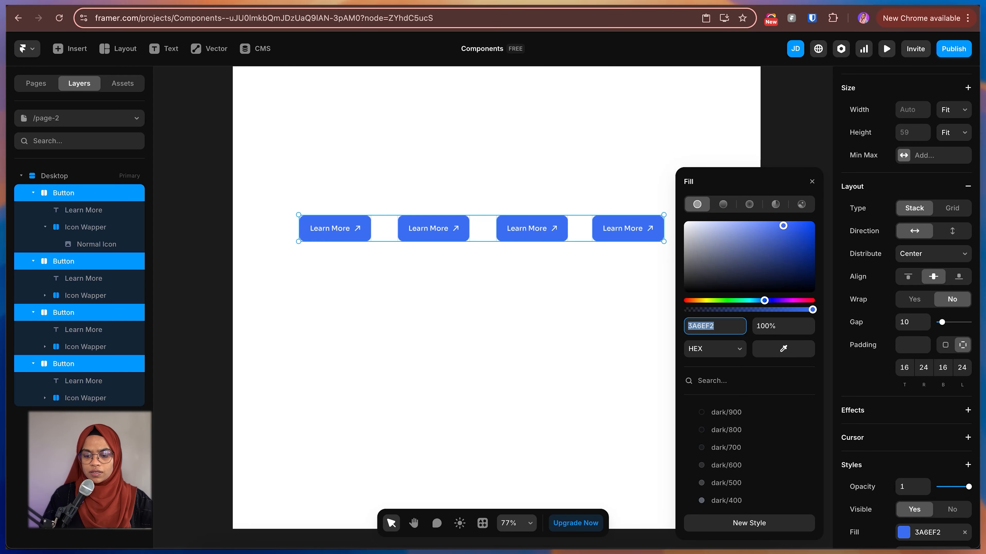
left_click_drag(801, 273, 801, 249)
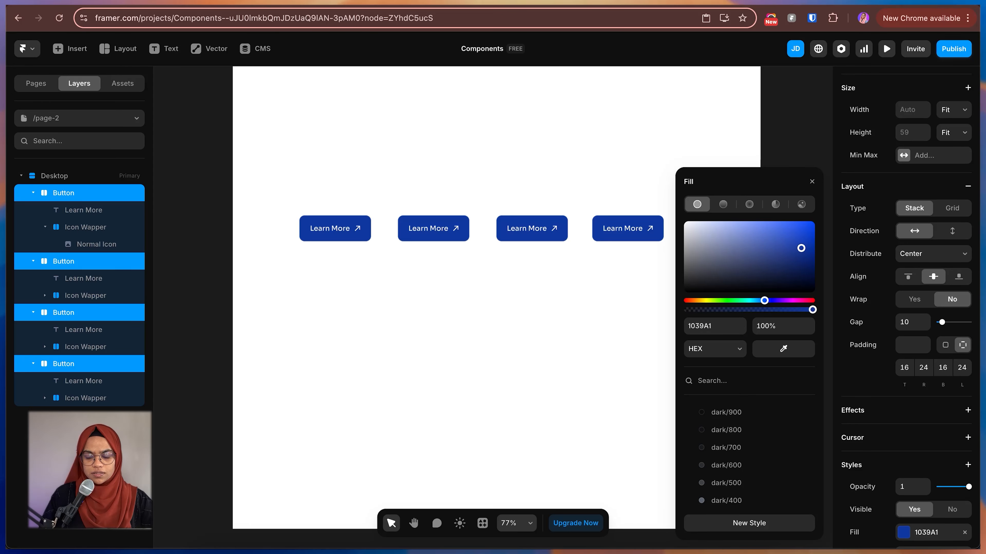
left_click(598, 307)
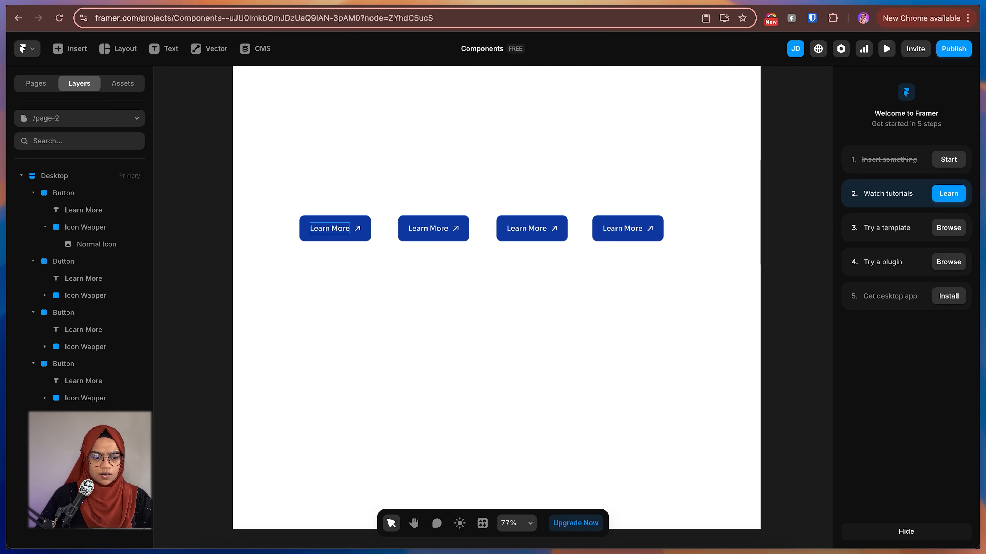
Delete the three copied Learn More buttons, keeping only the first one in the row
left_click(329, 229)
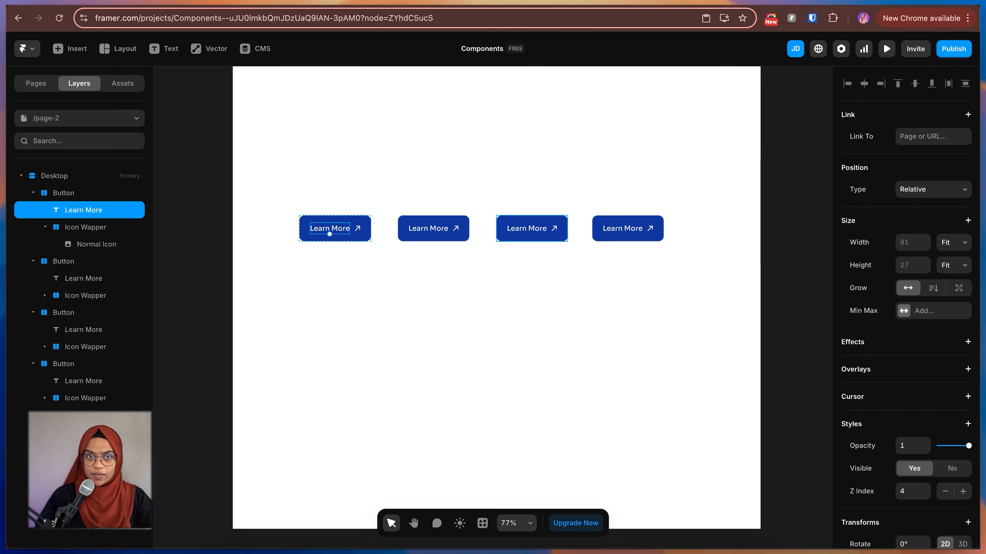
left_click(482, 279)
left_click(433, 228)
key("Delete")
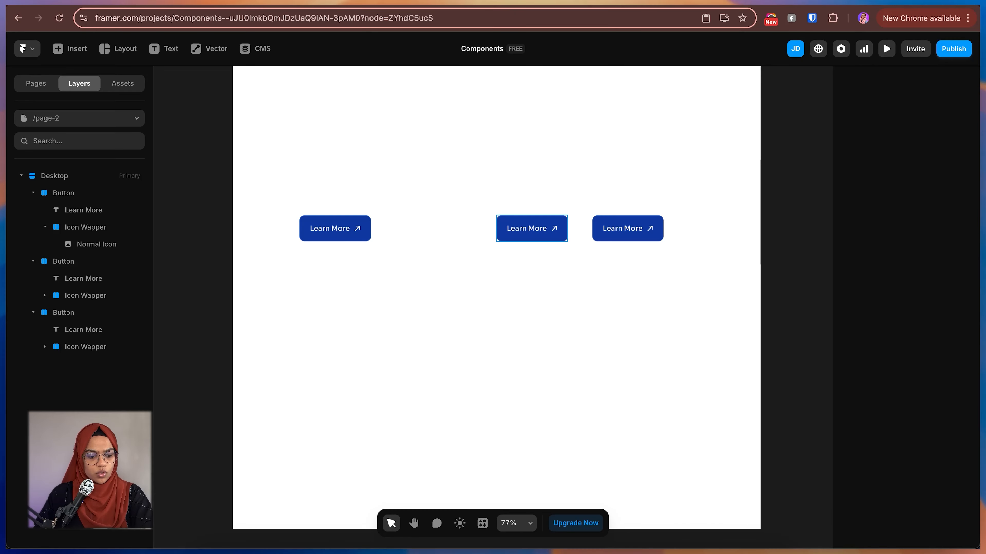
left_click(532, 228)
key("Delete")
left_click(628, 228)
key("Delete")
Move the remaining Learn More button to 330 from the left and 362 from the top, and collapse its layers
left_click(335, 228)
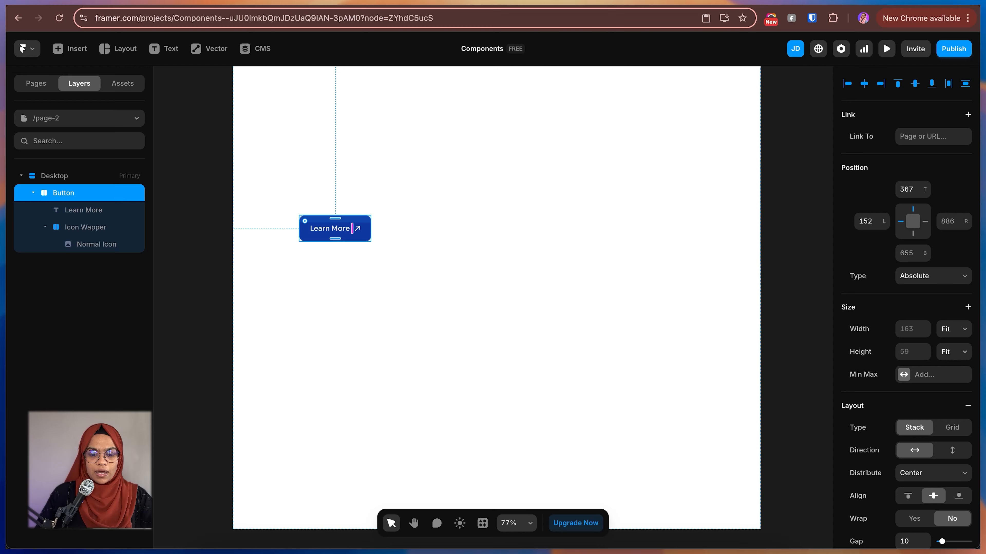
left_click_drag(335, 228, 413, 226)
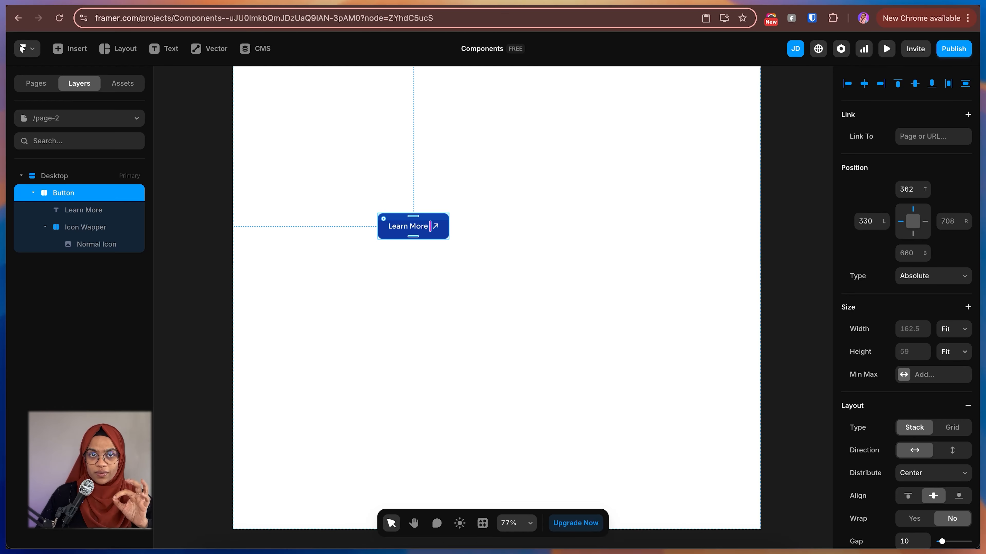
key("alt+l")
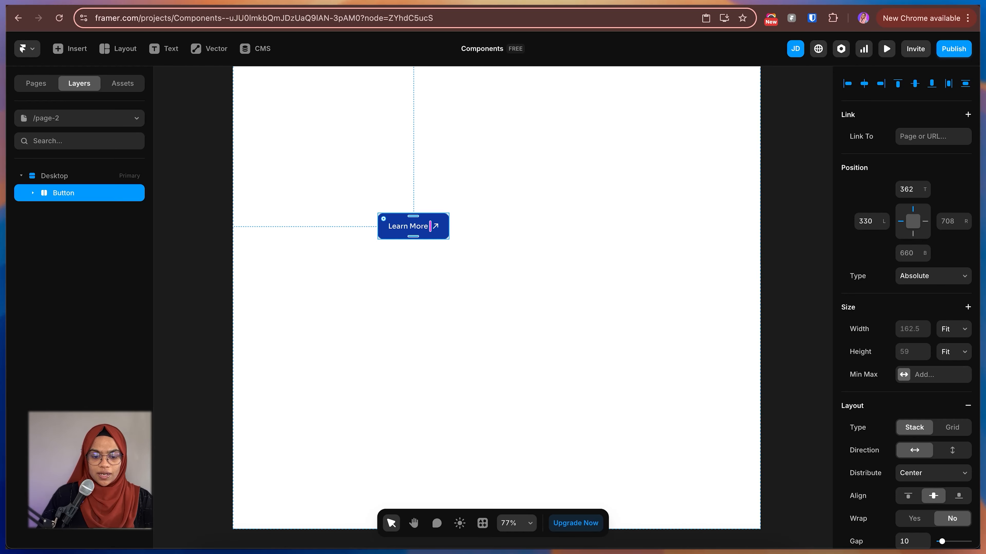
Convert the Learn More button into a component with the suggested name
right_click(391, 226)
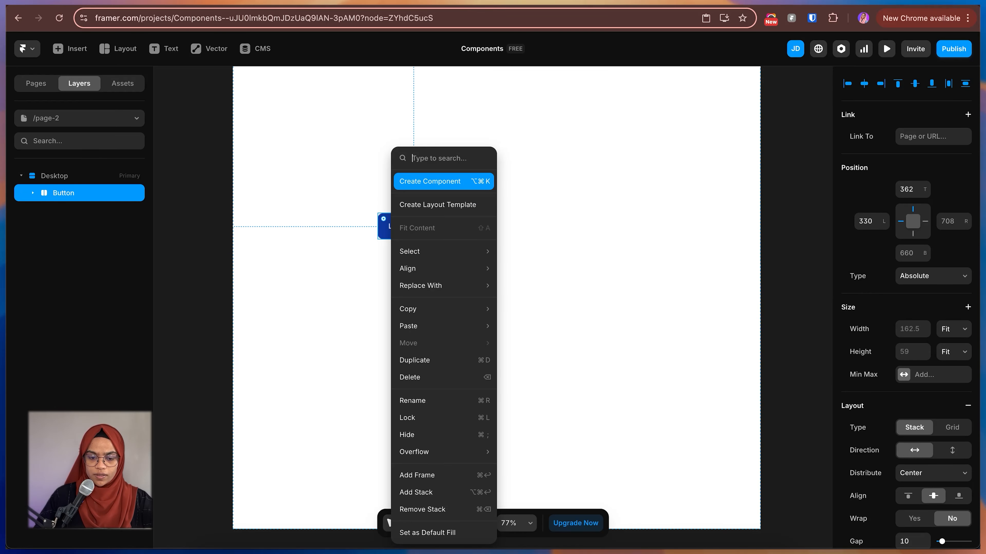
left_click(430, 181)
key("Return")
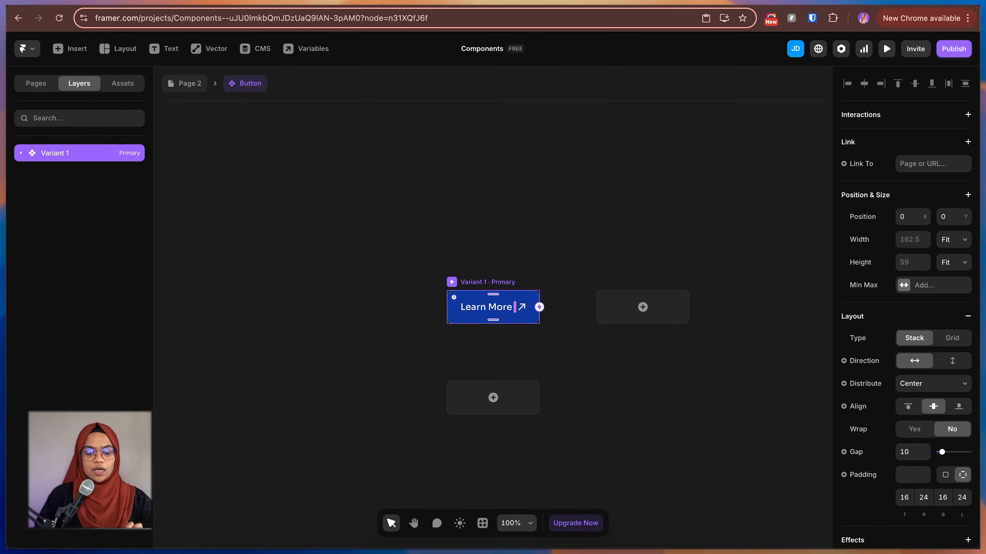
key("Escape")
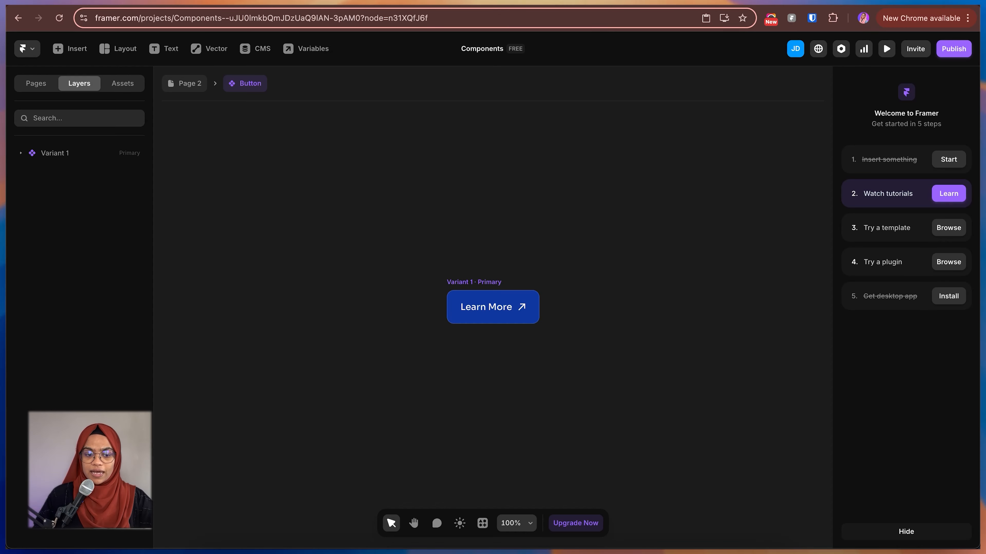
Rename the component's Variant 1 to Primary
key("space")
left_click_drag(493, 307, 364, 249)
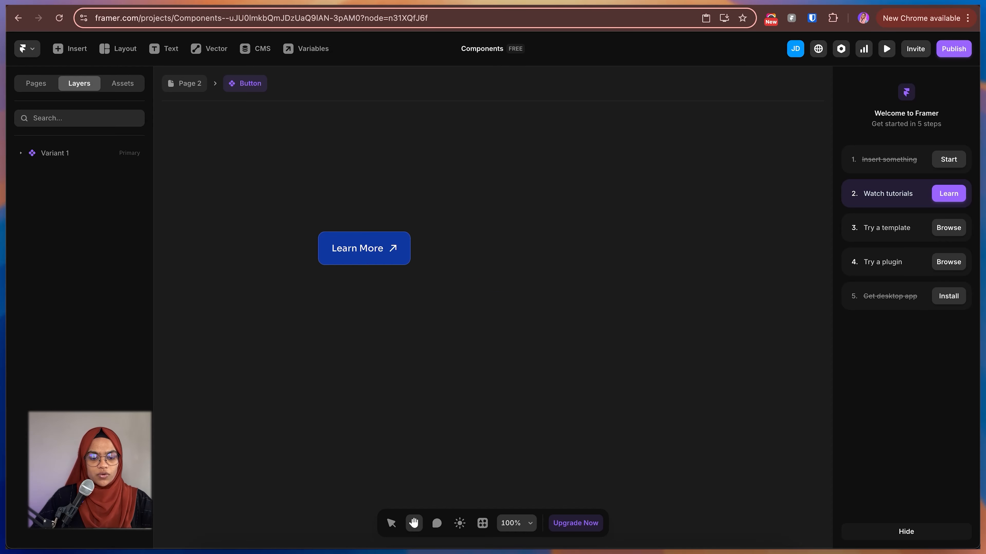
left_click(364, 248)
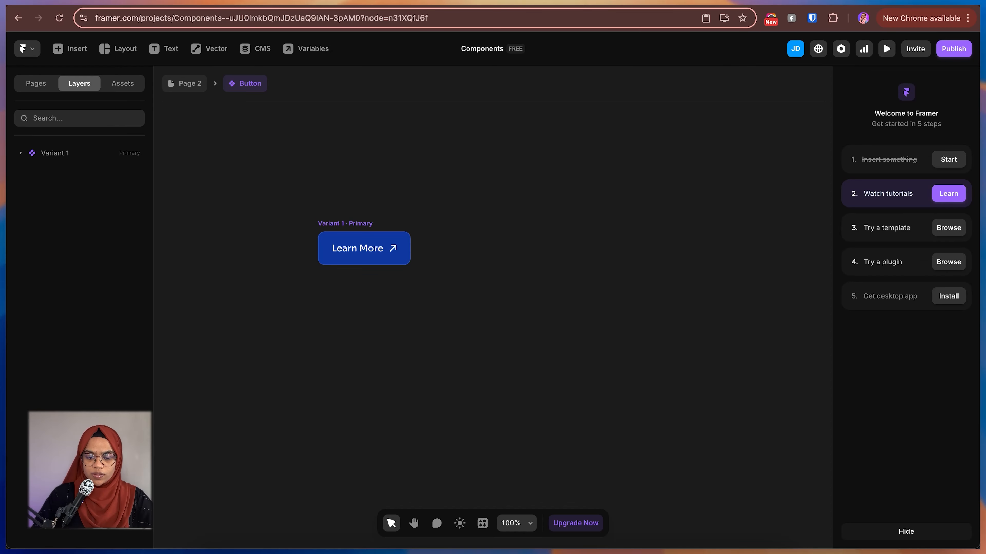
left_click(386, 248)
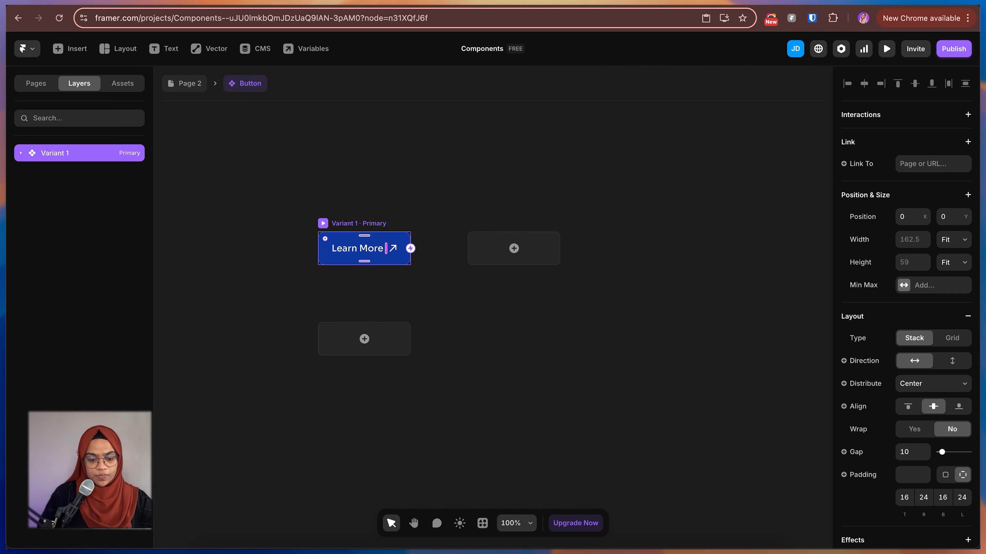
left_click(248, 217)
double_click(54, 153)
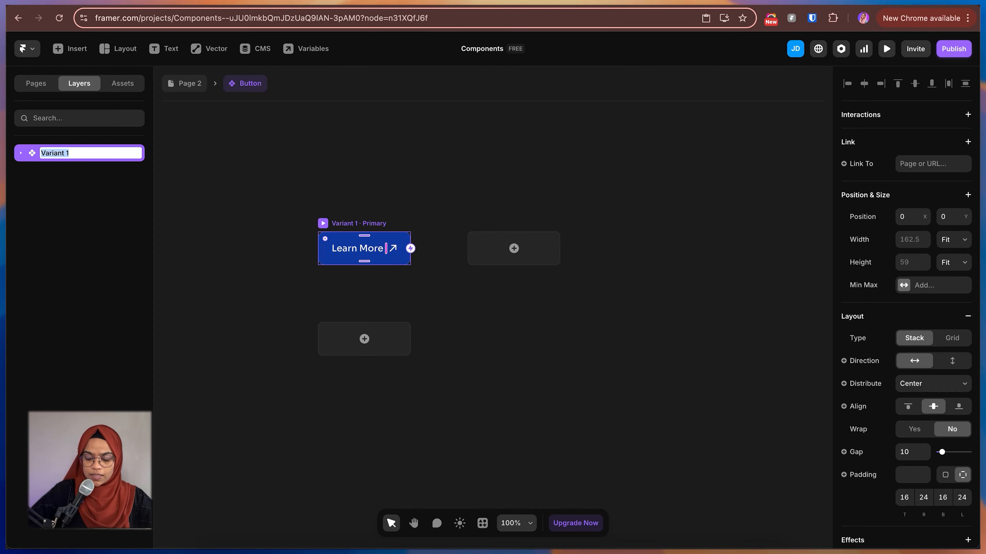
type("Primary")
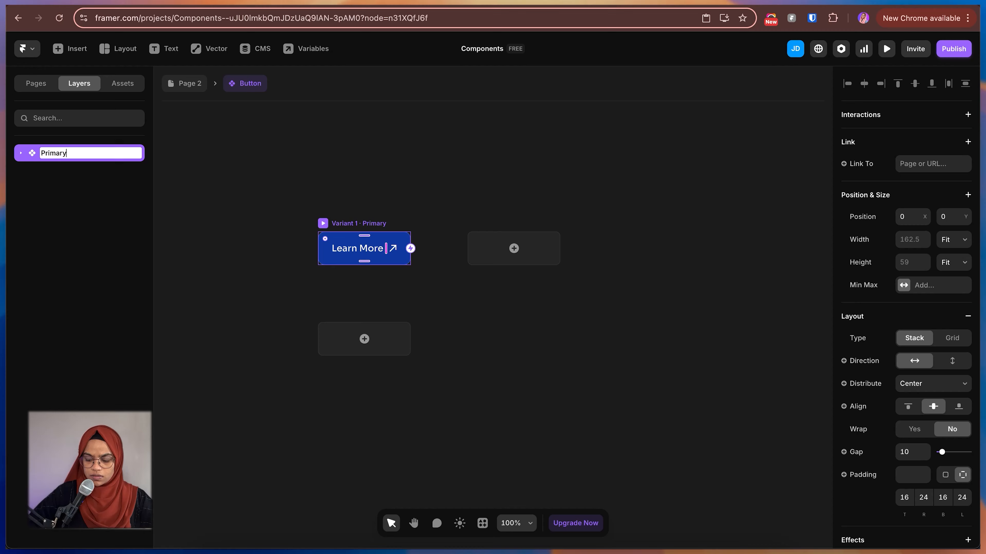
key("Return")
left_click(347, 297)
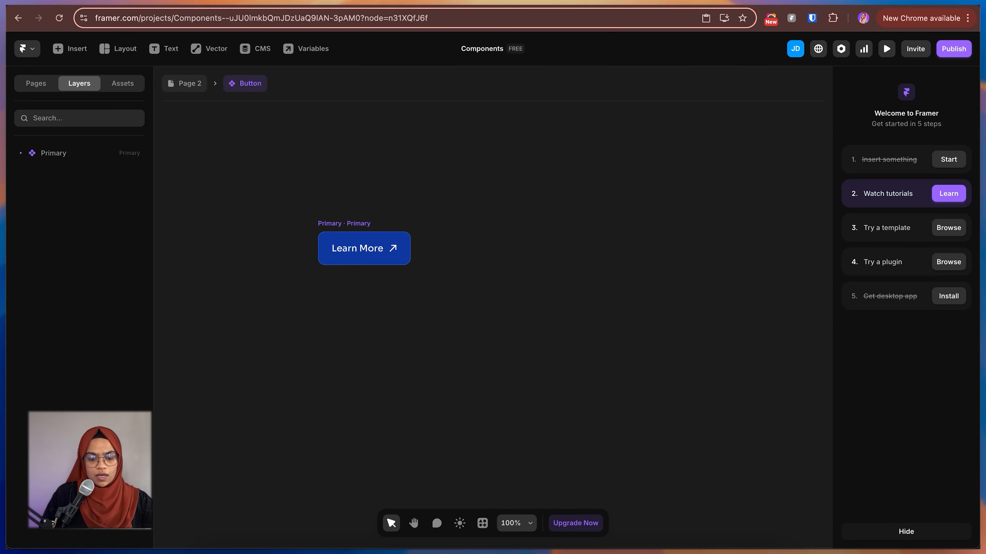
Add a Hover state to the Primary button variant
scroll(347, 296, "up", 3)
left_click(364, 240)
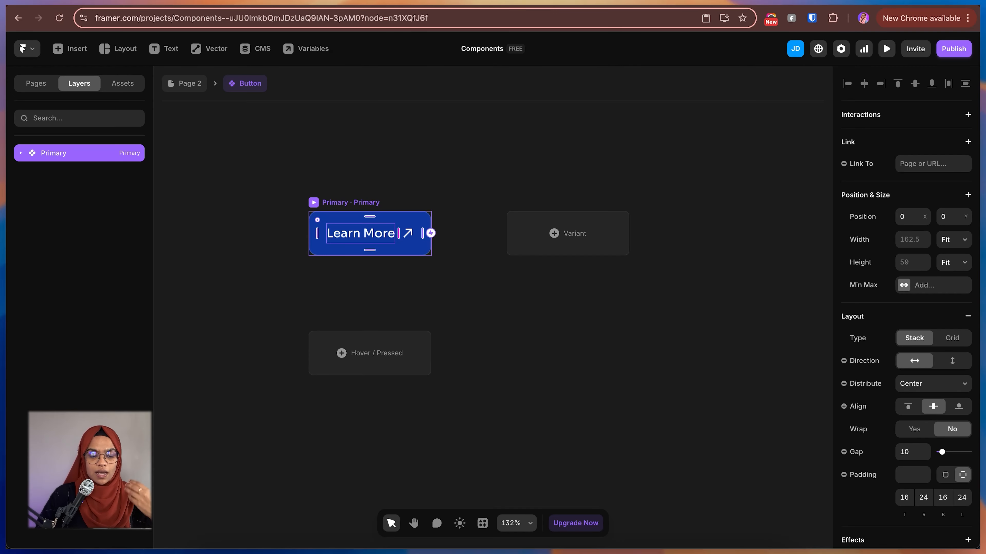
left_click(389, 293)
left_click(369, 238)
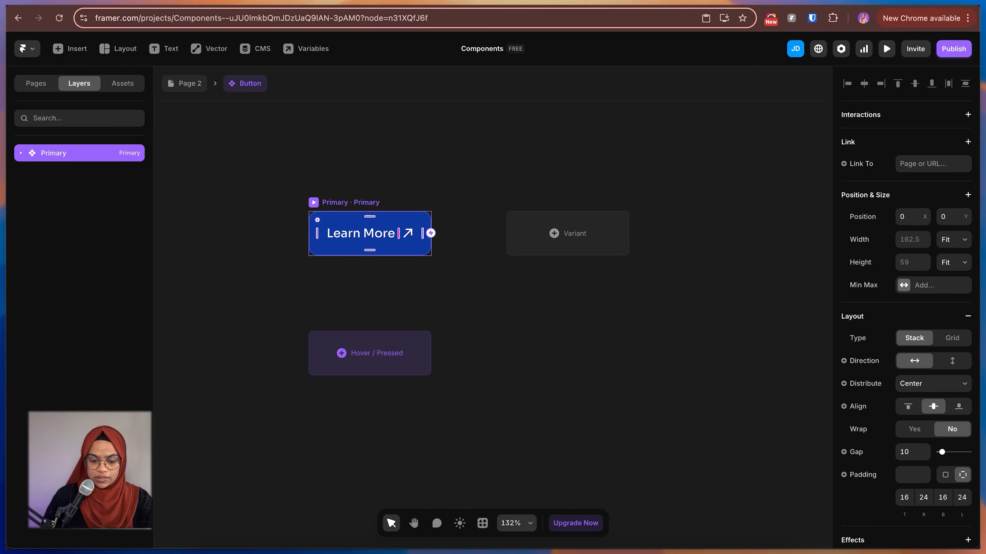
left_click(369, 353)
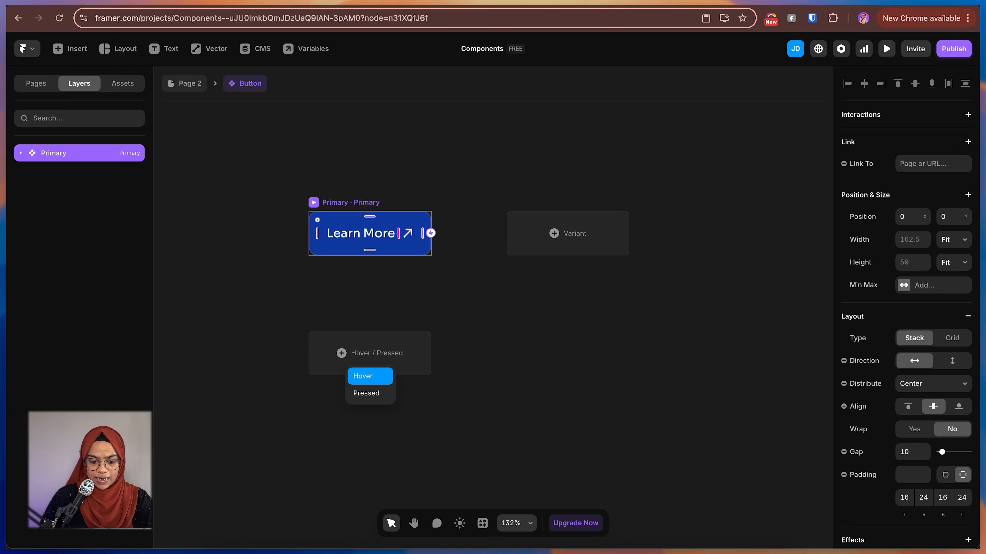
left_click(369, 377)
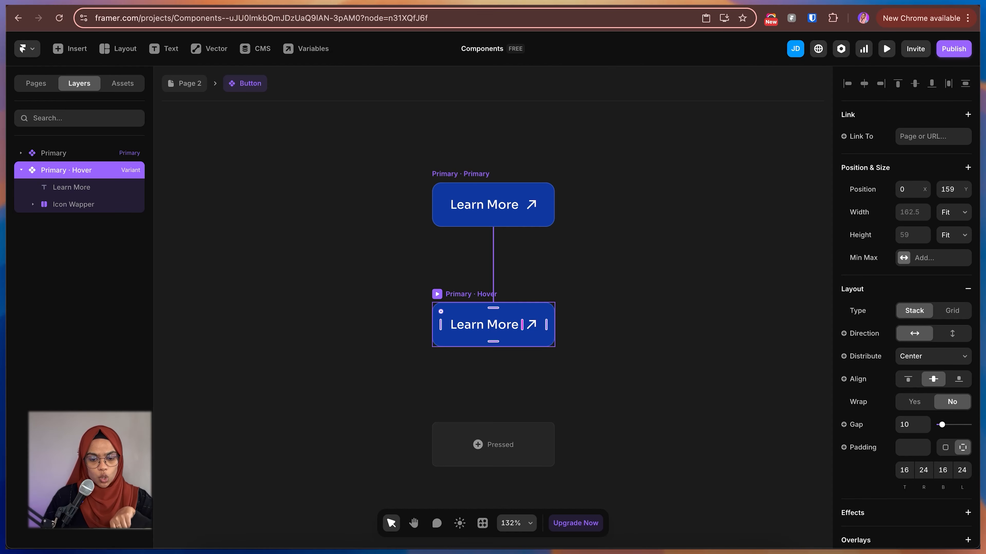
Set the fill of the Primary button's Hover state to the brighter blue 396FF7
left_click(605, 272)
key("space")
left_click_drag(605, 272, 465, 275)
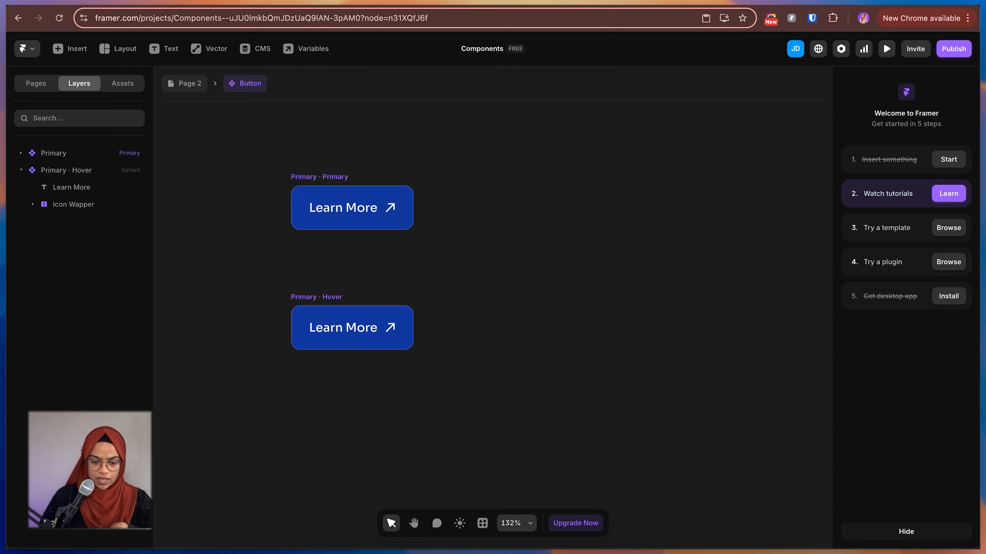
left_click(352, 328)
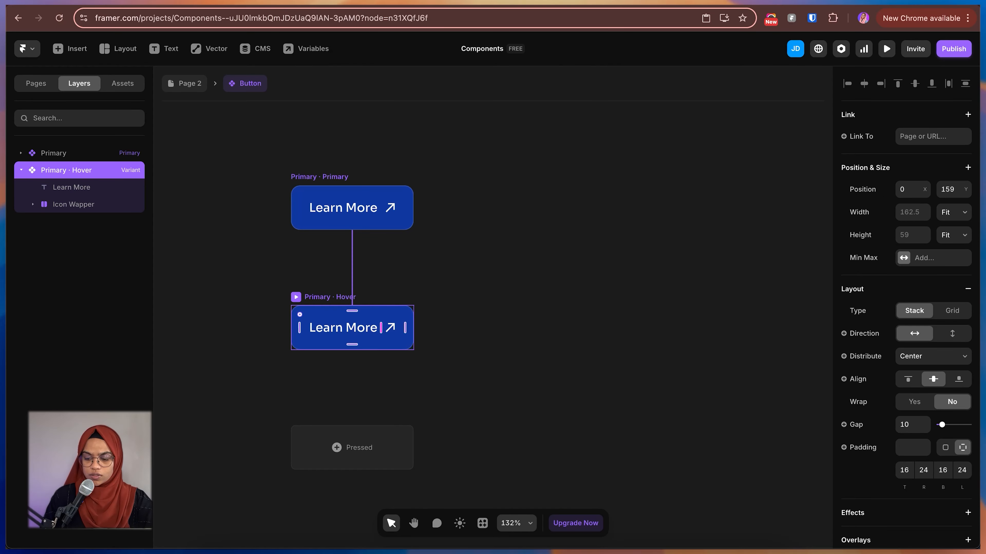
scroll(906, 307, "down", 7)
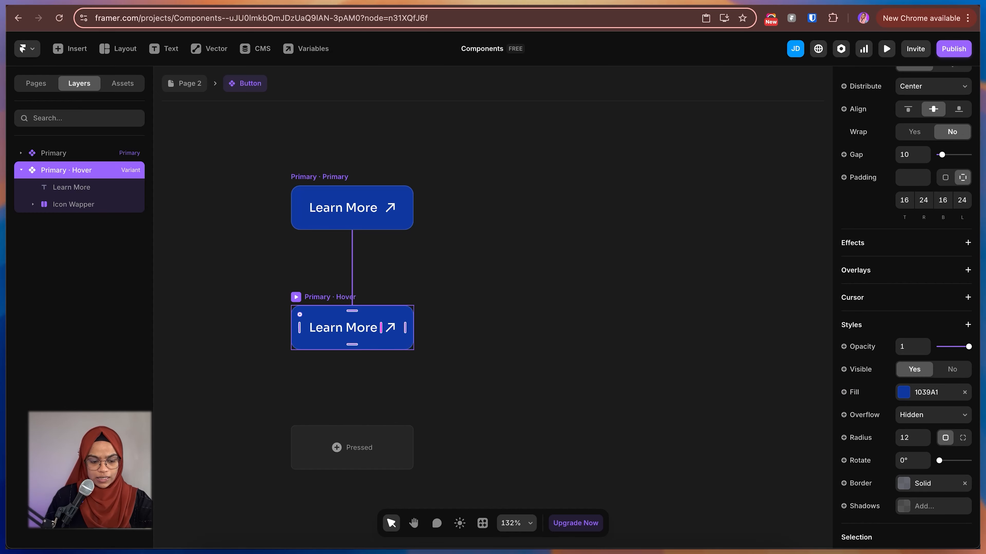
left_click(908, 393)
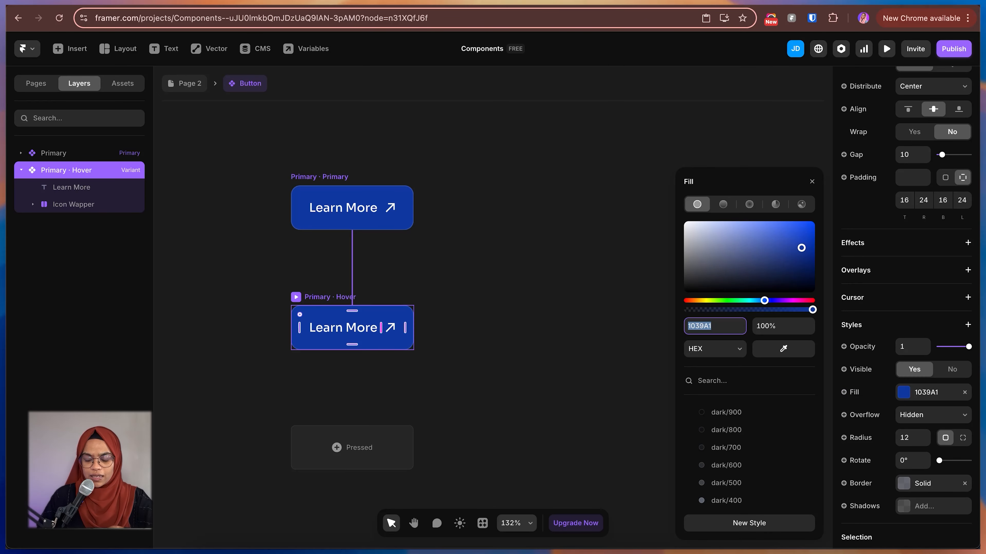
type("C9D9FF")
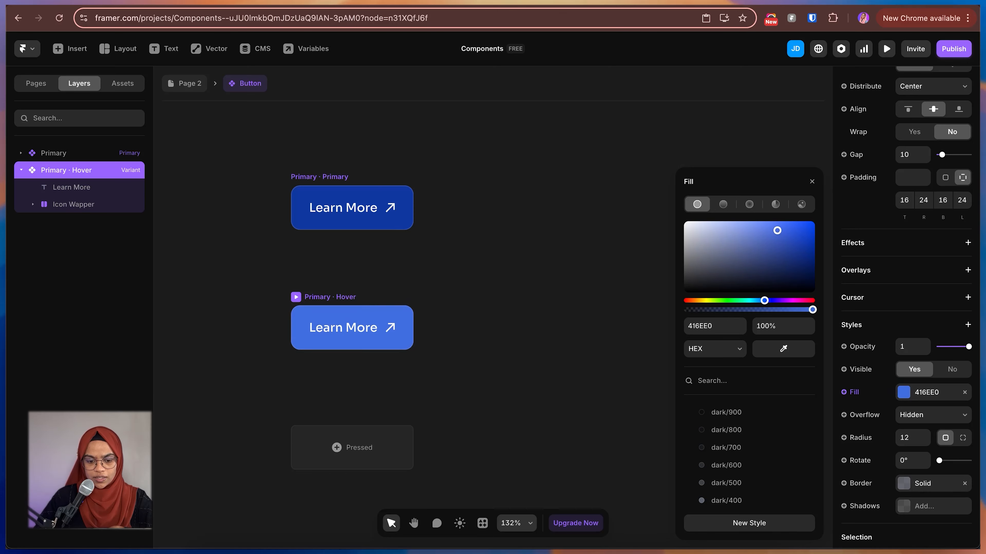
key("Return")
left_click_drag(712, 223, 777, 222)
left_click_drag(777, 222, 784, 223)
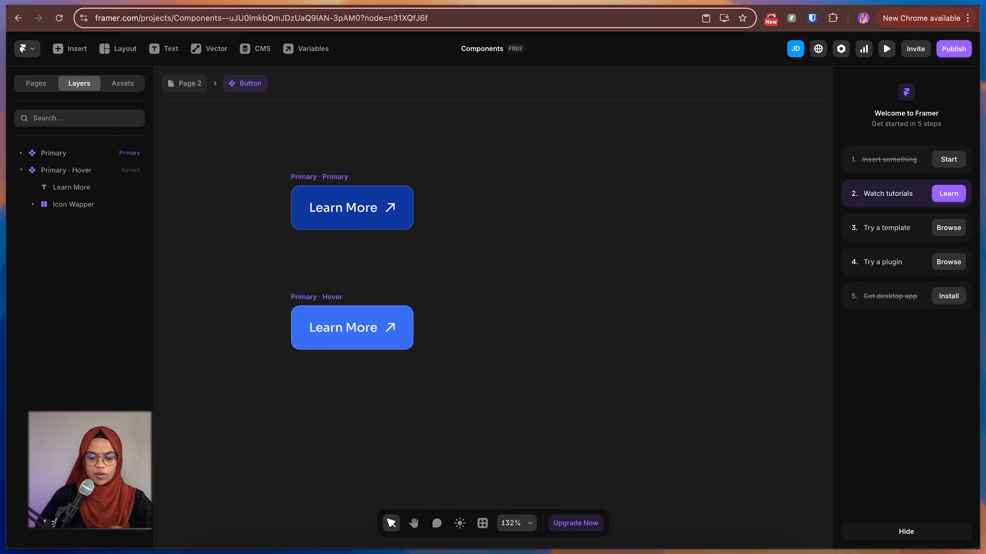
Add a Pressed state to the Primary button variant beneath its Hover state
left_click(351, 328)
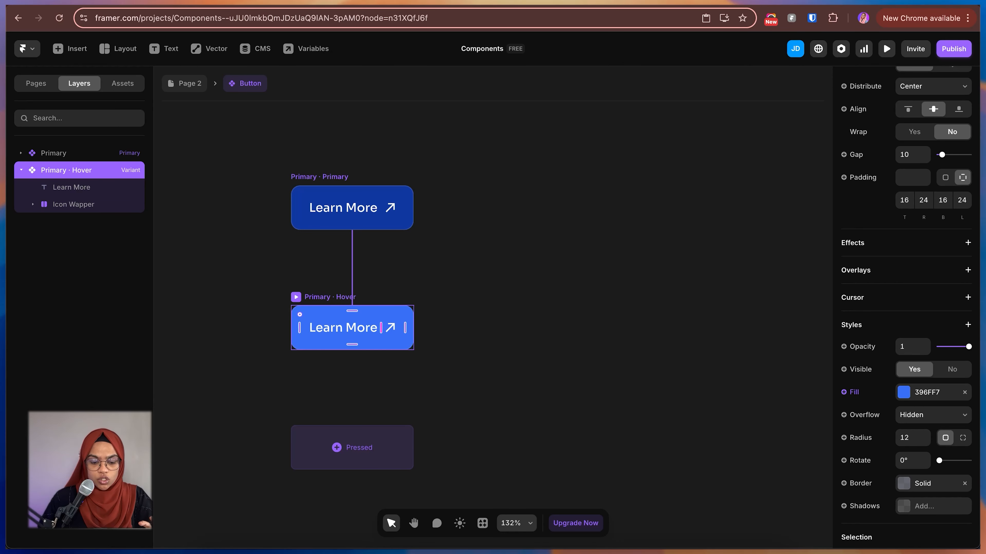
left_click(352, 447)
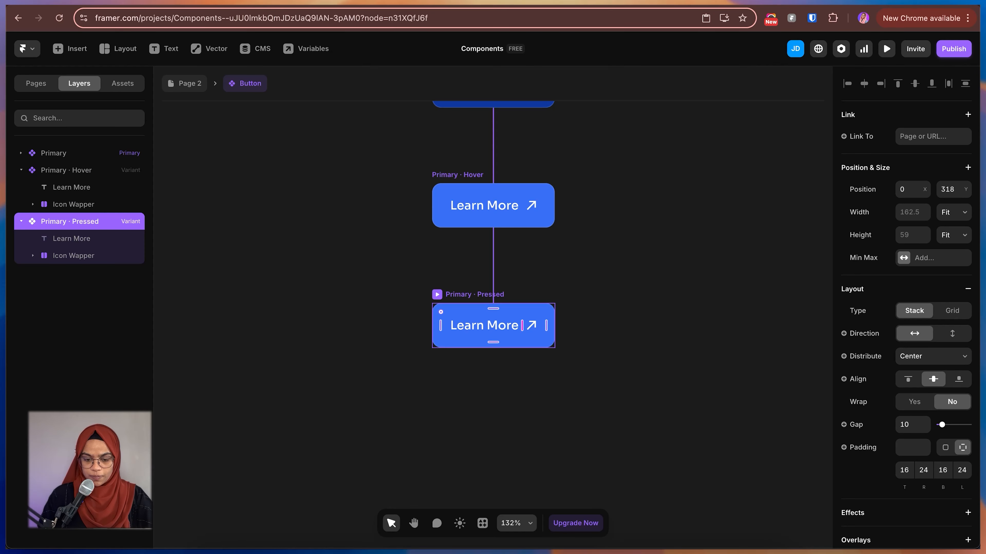
Set the fill of the Primary button's Pressed state to the dark navy 001752
key("Escape")
left_click(493, 325)
scroll(907, 310, "down", 7)
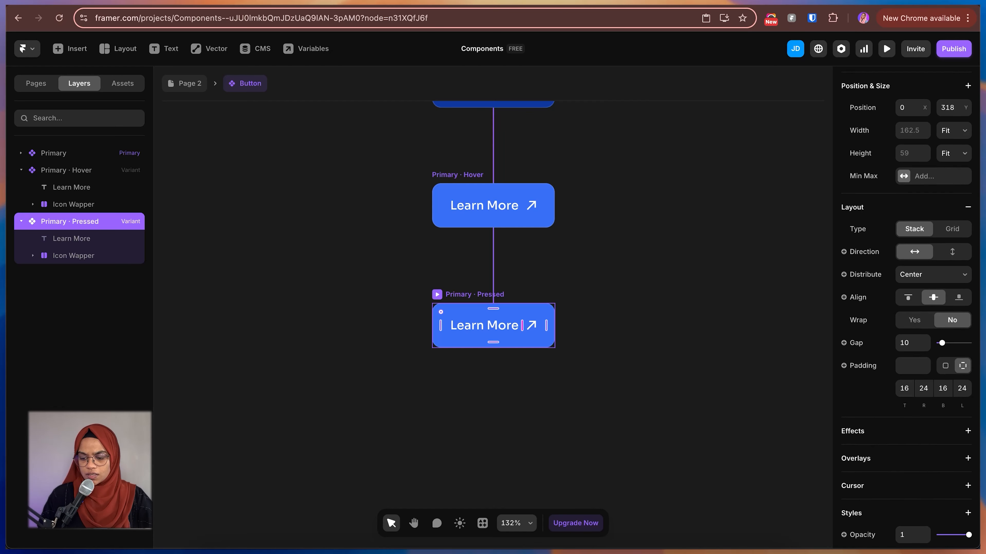
left_click(904, 312)
type("283554")
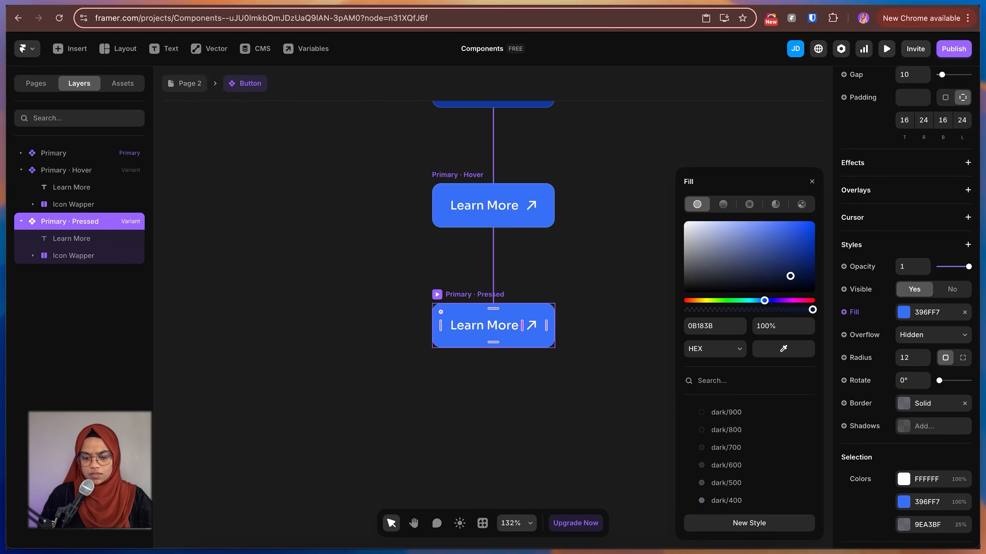
key("Return")
left_click_drag(752, 269, 814, 270)
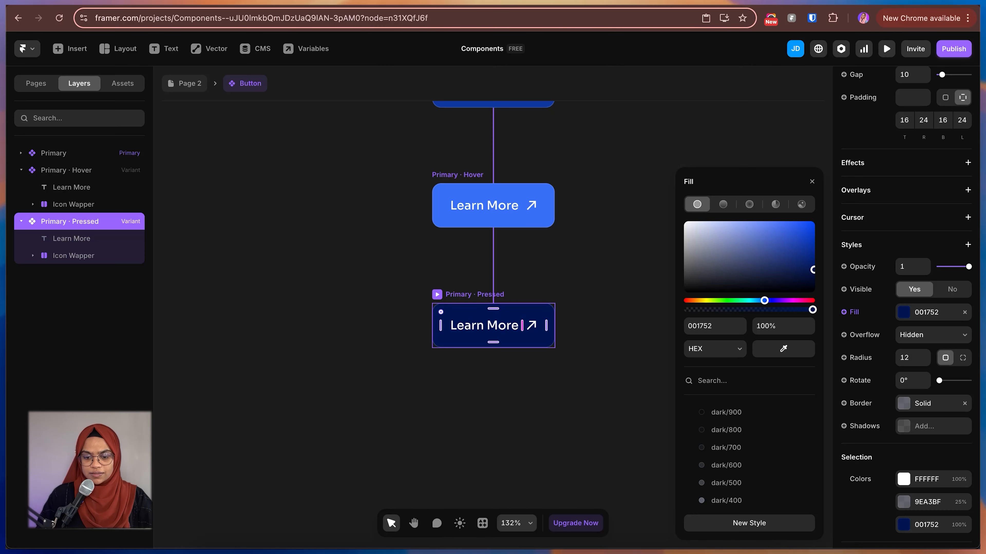
left_click(613, 280)
Preview the Primary button variant, then return to the component canvas
scroll(613, 280, "up", 3)
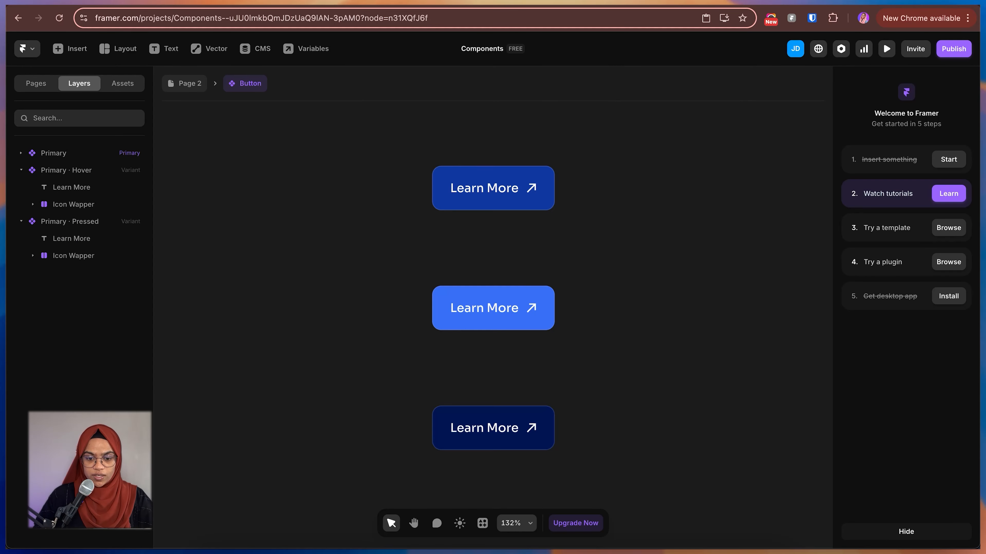
left_click(493, 190)
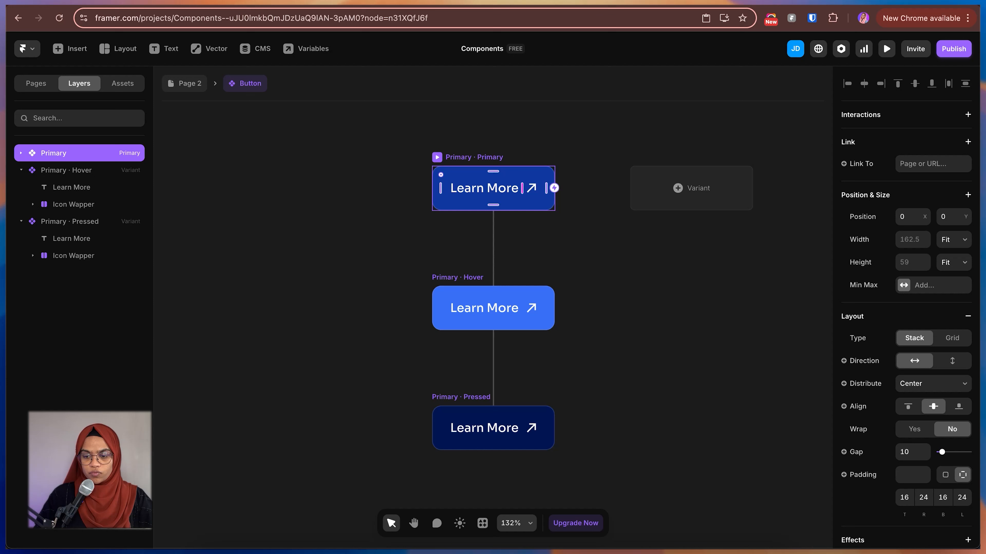
left_click(886, 48)
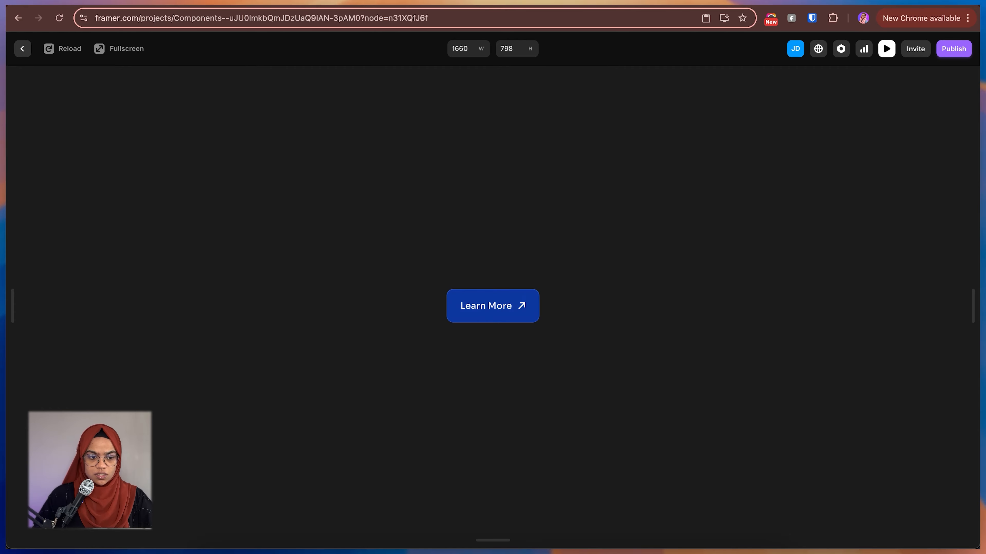
key("Escape")
key("Escape")
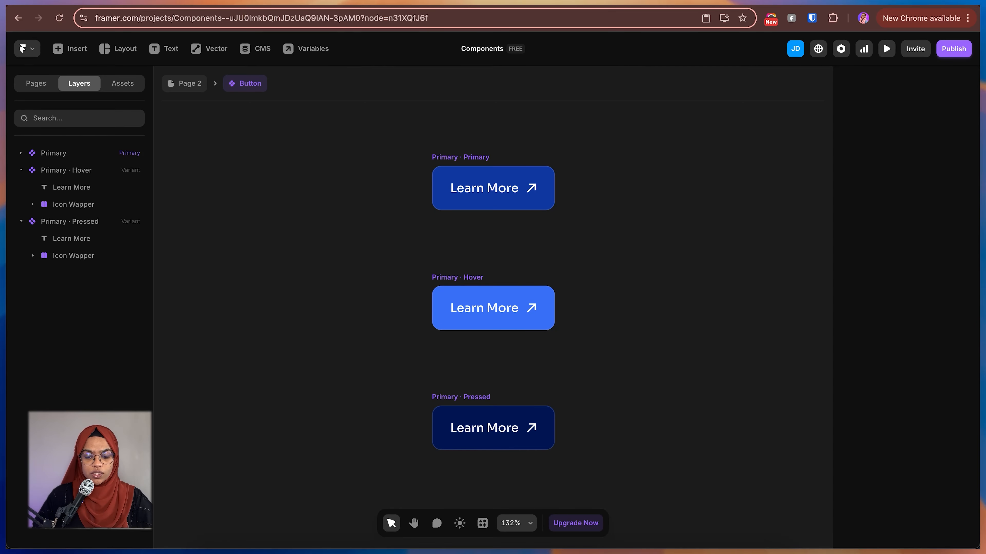
Collapse the Primary Hover and Primary Pressed layers in the layer list
scroll(541, 379, "down", 3)
key("space")
left_click_drag(542, 379, 444, 374)
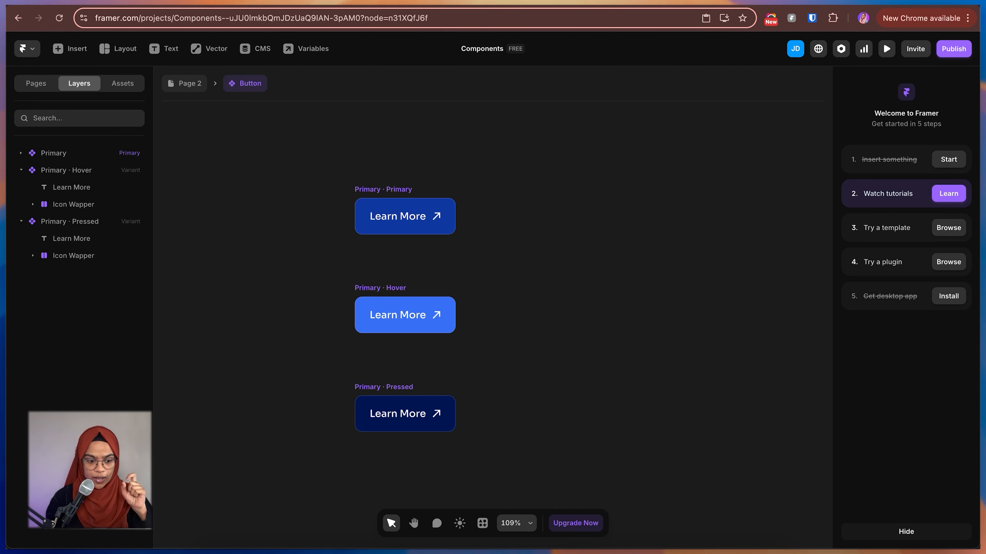
left_click(21, 170)
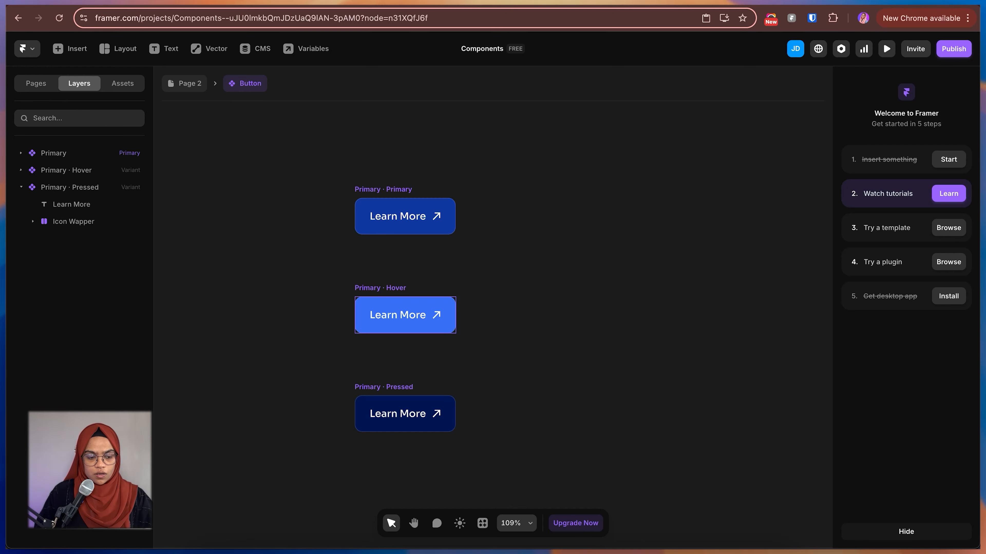
left_click(21, 187)
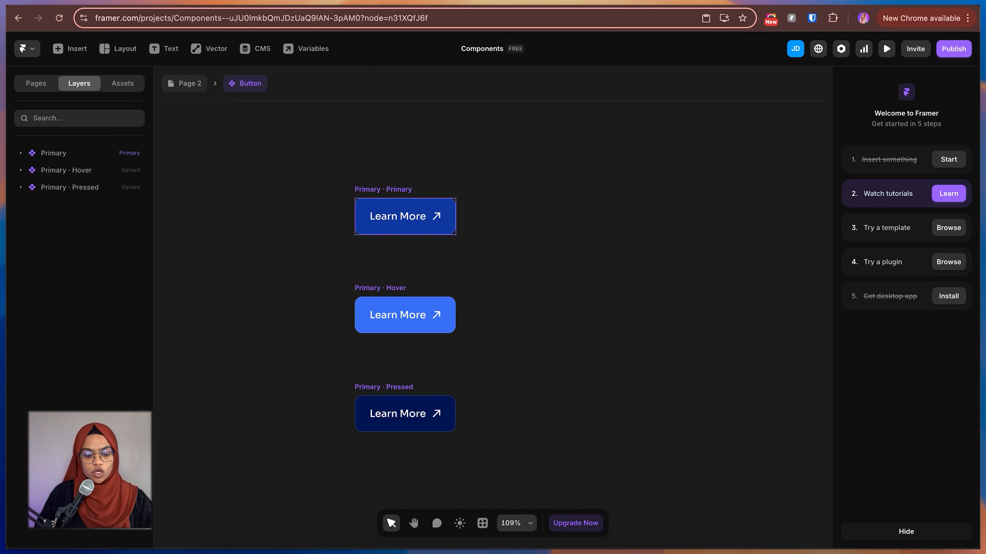
Inspect the Primary button variant alongside its Hover and Pressed states
left_click(388, 217)
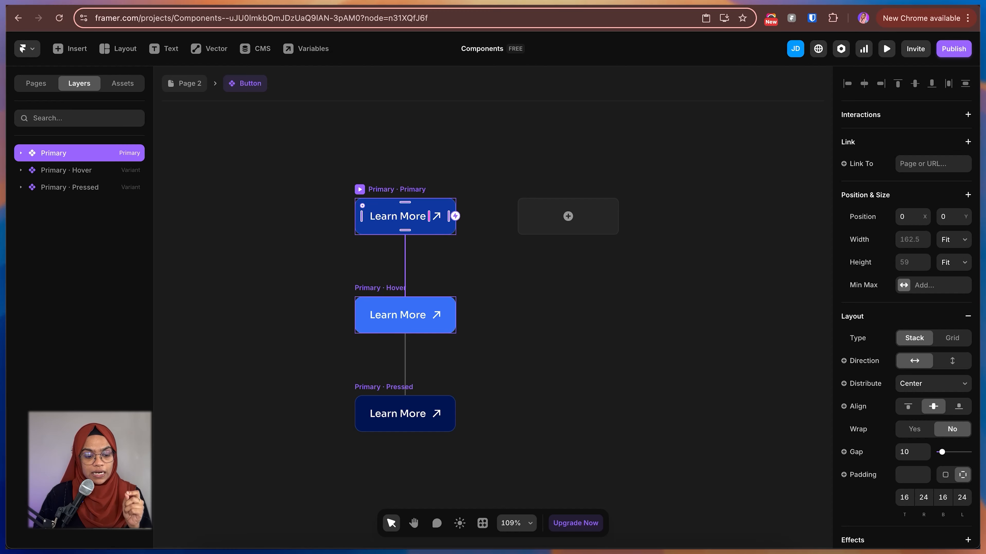
left_click(405, 315)
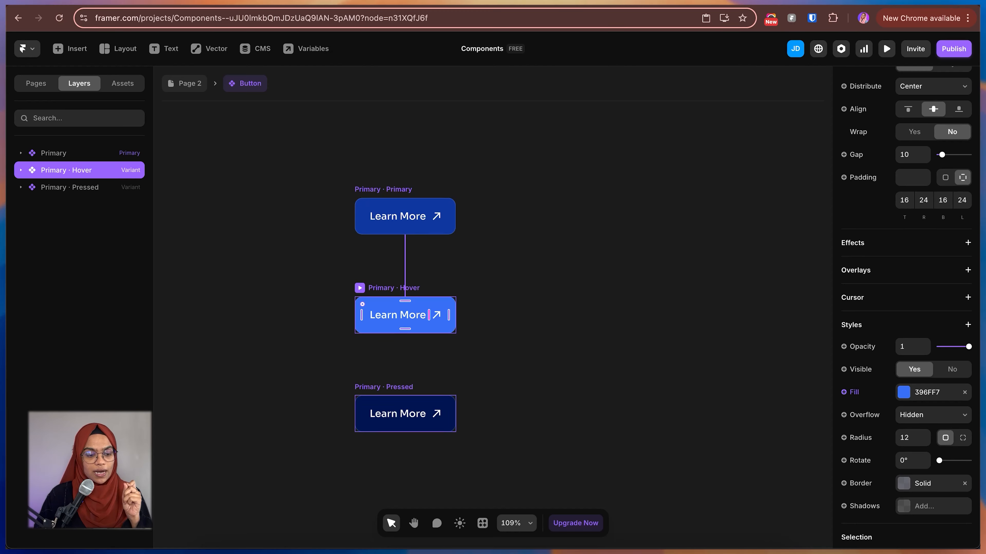
left_click(405, 414)
left_click(405, 315)
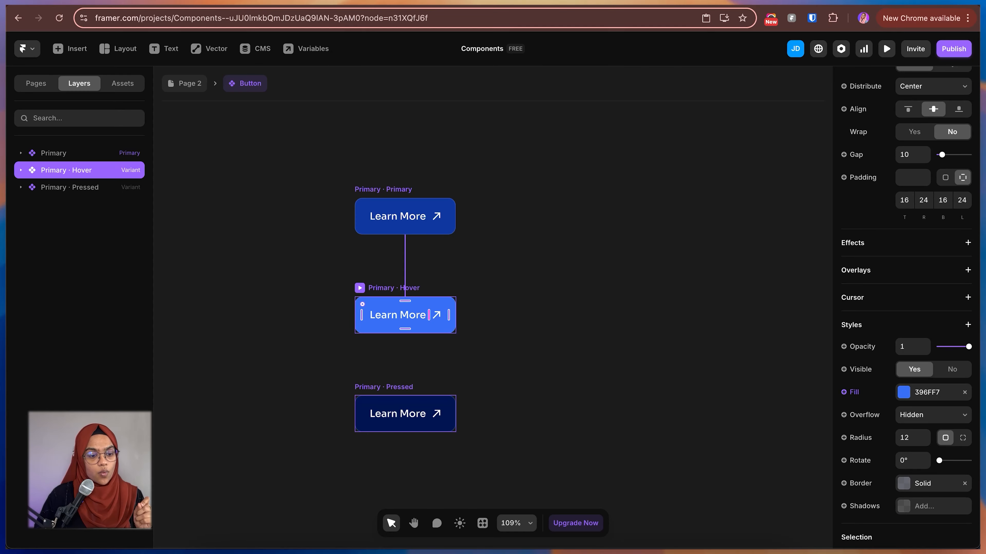
left_click(405, 413)
left_click(405, 216)
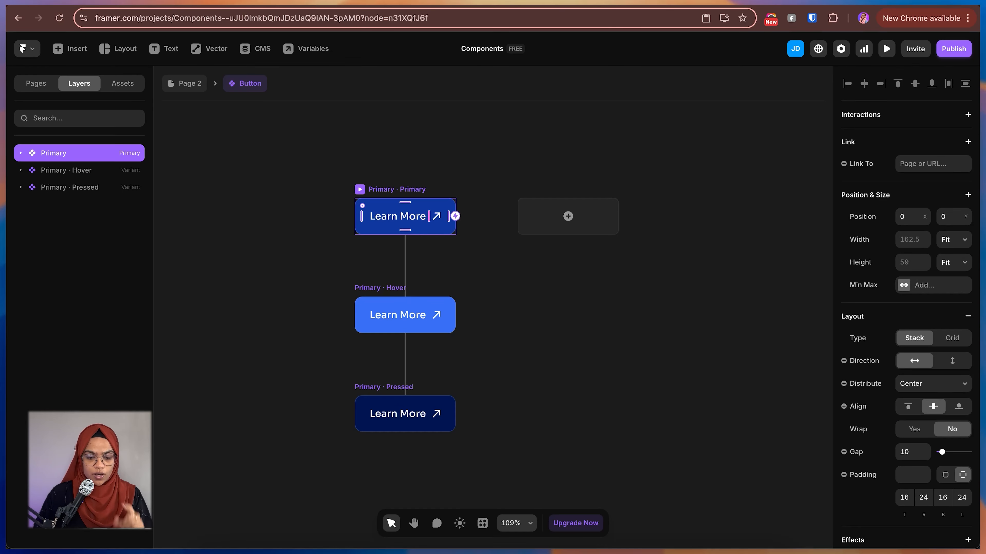
Set the text size of the Learn More label in the Primary variant to 20 px
double_click(425, 216)
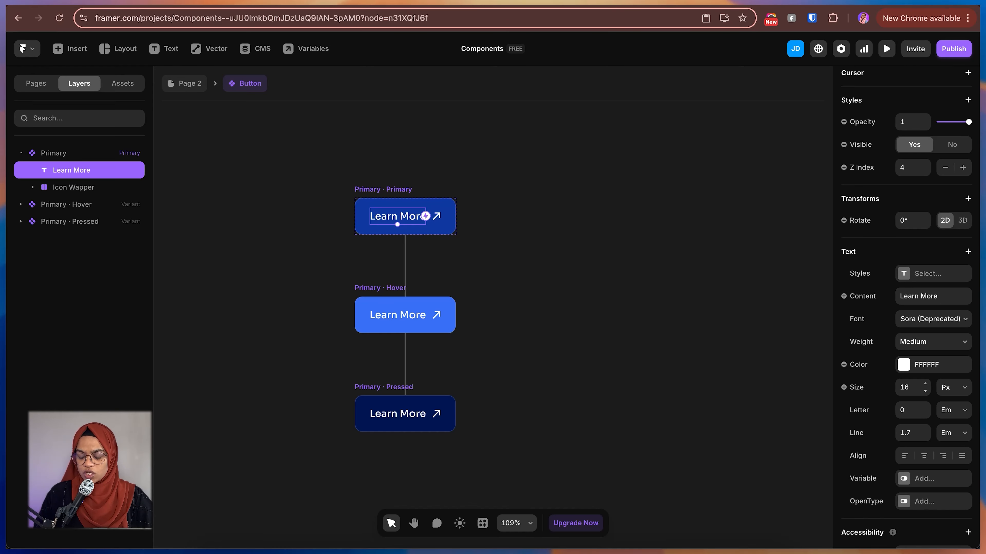
left_click(908, 387)
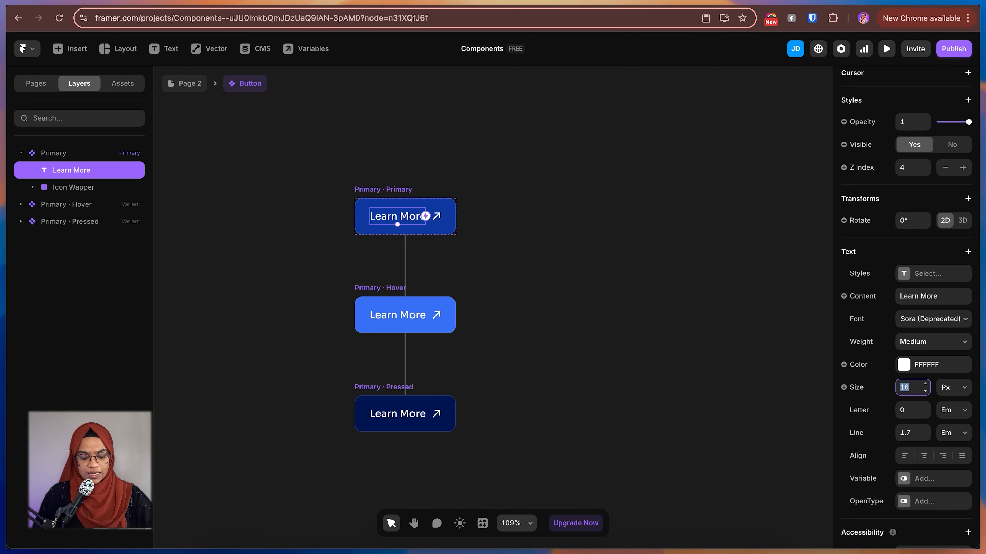
type("20")
key("Return")
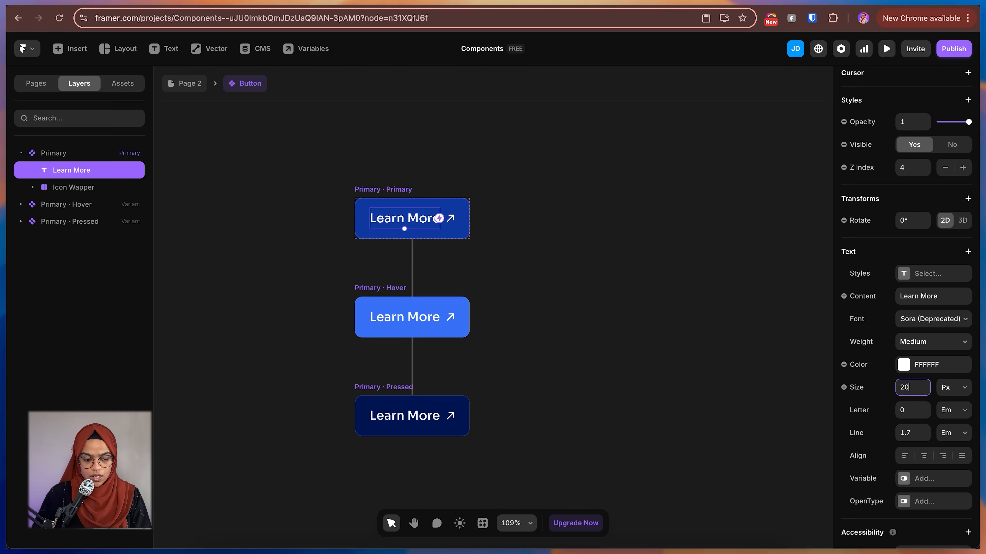
key("Escape")
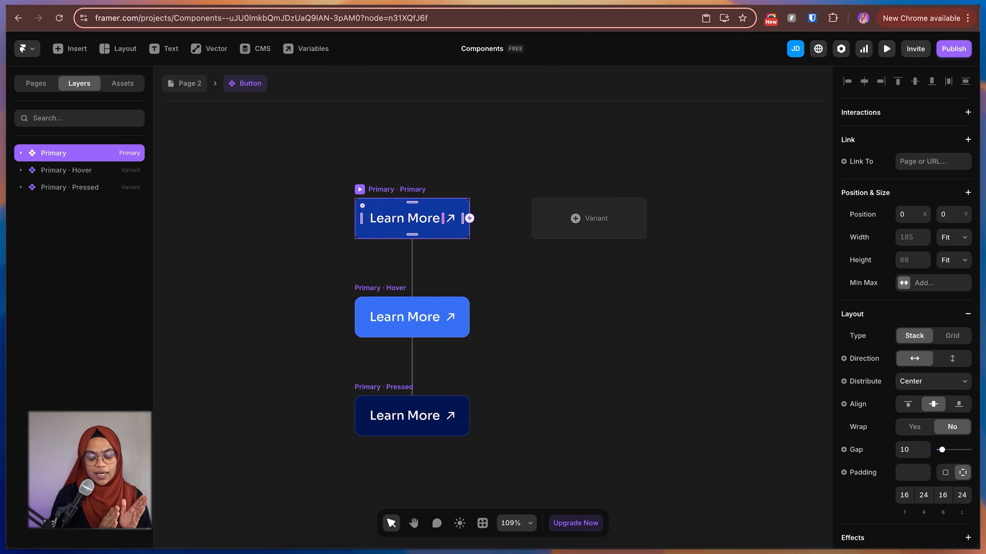
key("Escape")
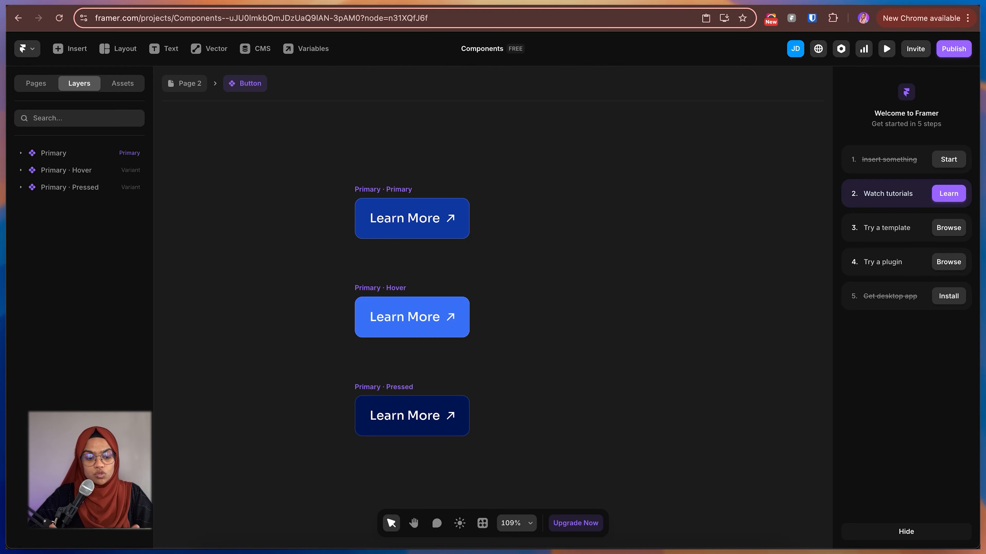
Add a new variant of the button beside the Primary variant
left_click(406, 219)
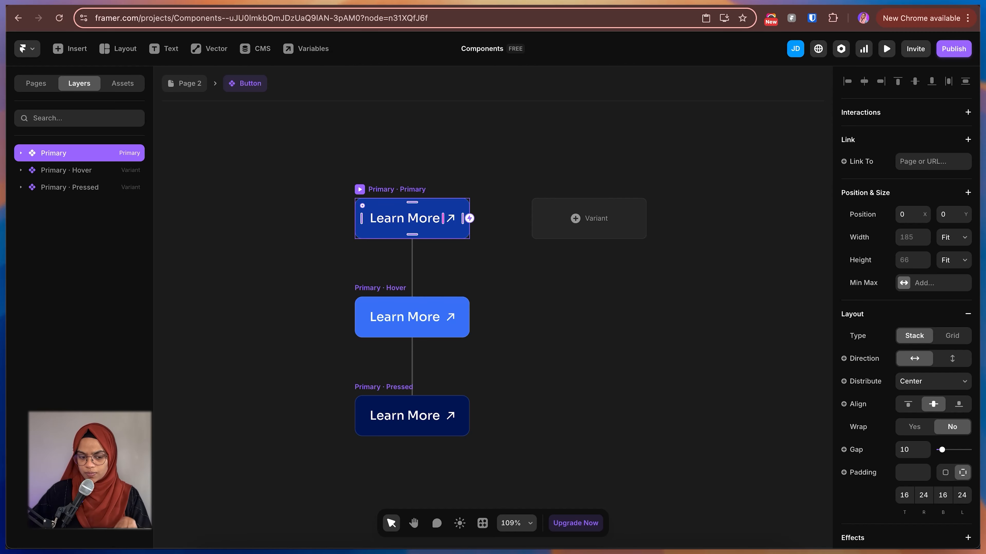
left_click(500, 268)
left_click(412, 219)
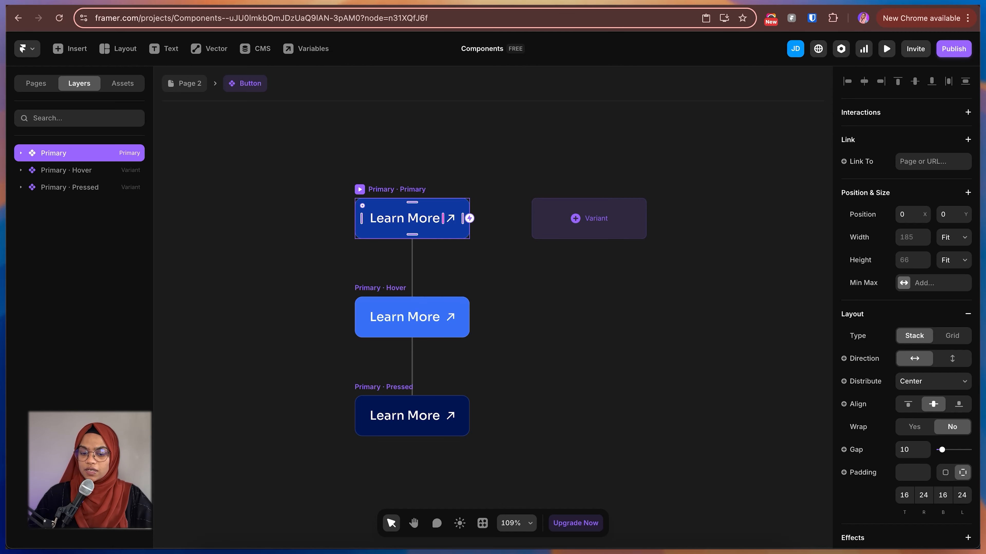
left_click(588, 218)
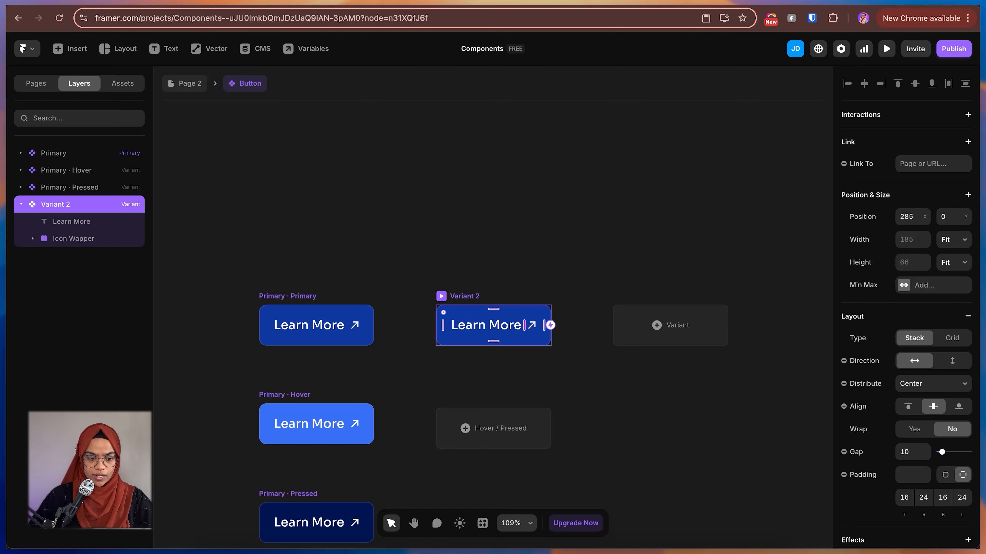
Rename the new Variant 2 to Secondary and collapse its layers
left_click(21, 204)
double_click(55, 204)
type("Sec")
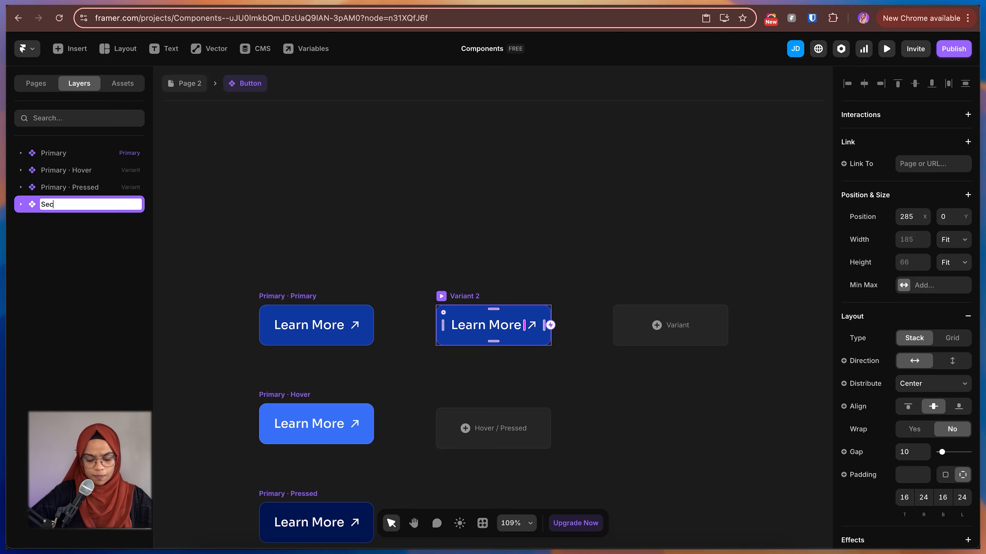
type("ondary")
key("Return")
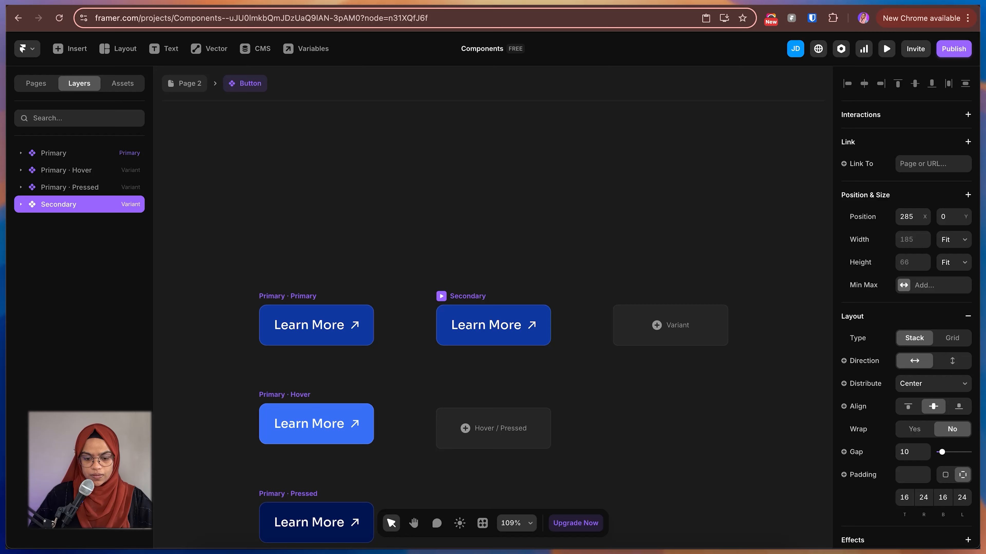
key("Escape")
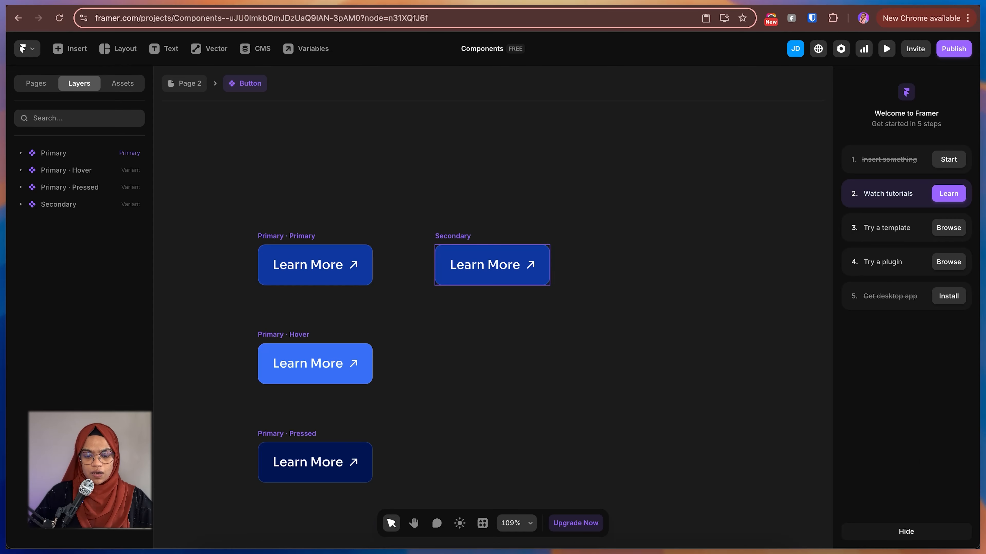
Set the Secondary variant's padding to 10 at top and bottom and 15 at left and right
left_click(492, 265)
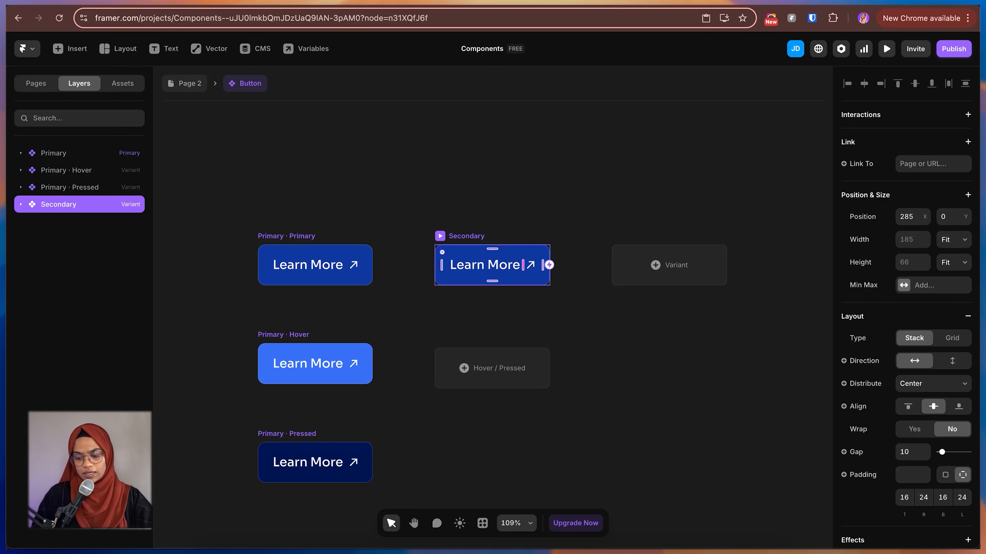
left_click(904, 498)
type("10")
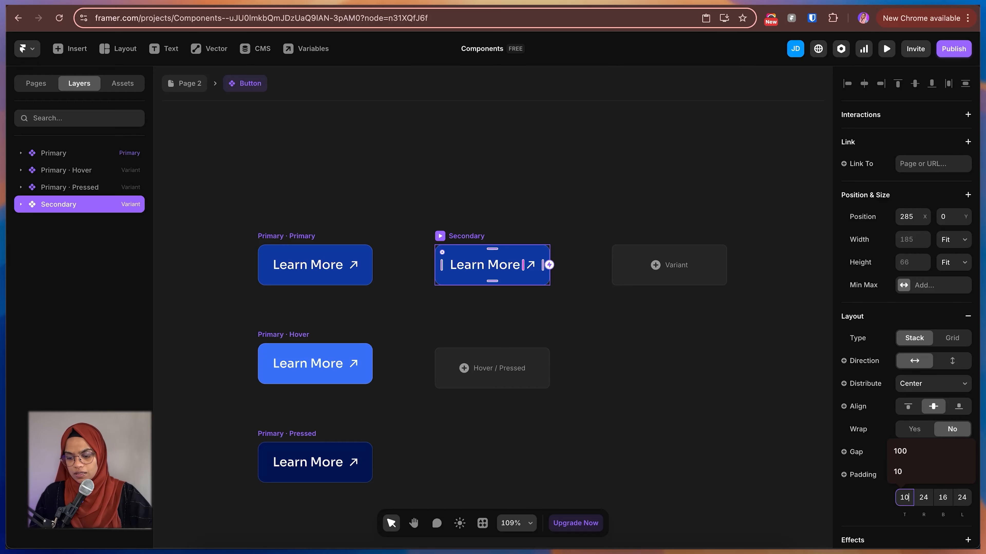
key("Return")
left_click(943, 497)
type("10")
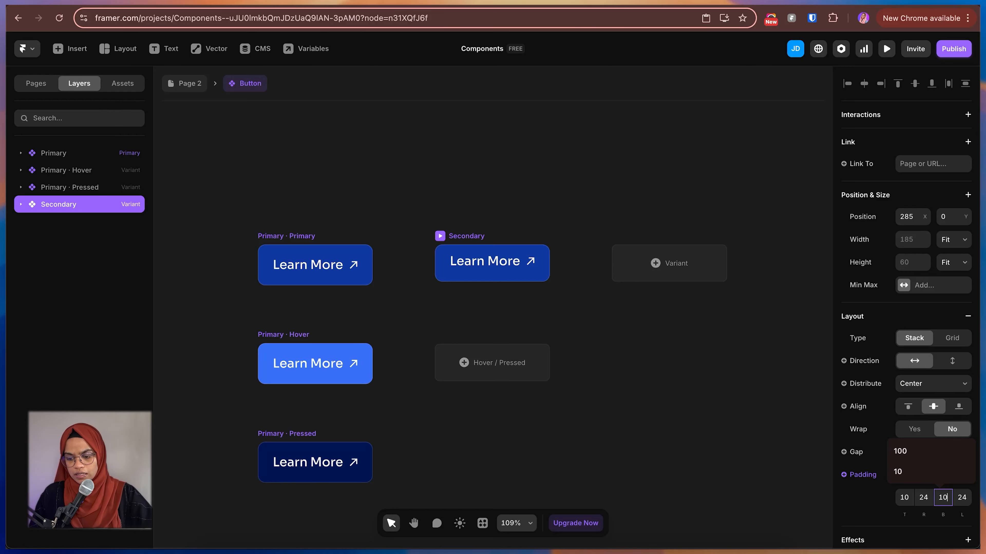
left_click(923, 497)
type("15")
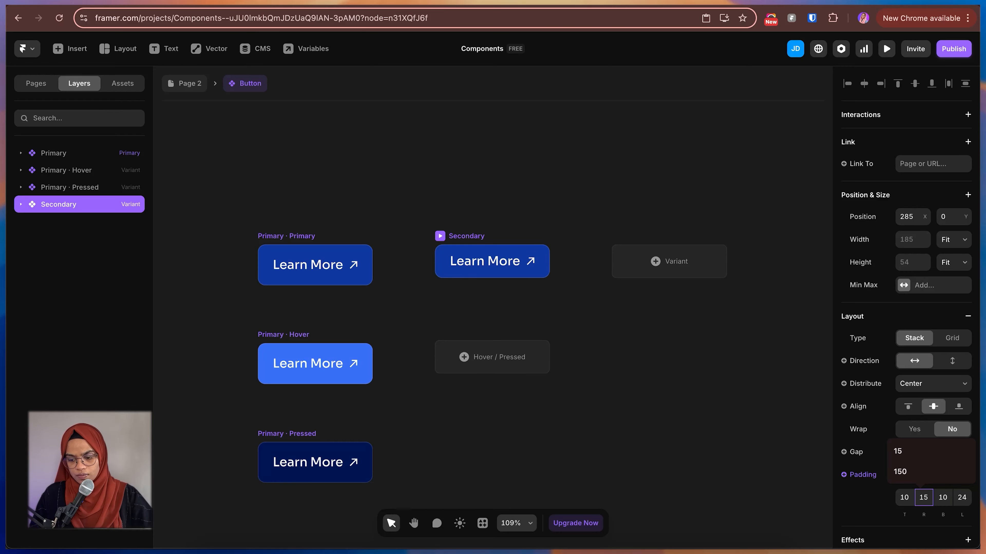
key("Return")
key("Escape")
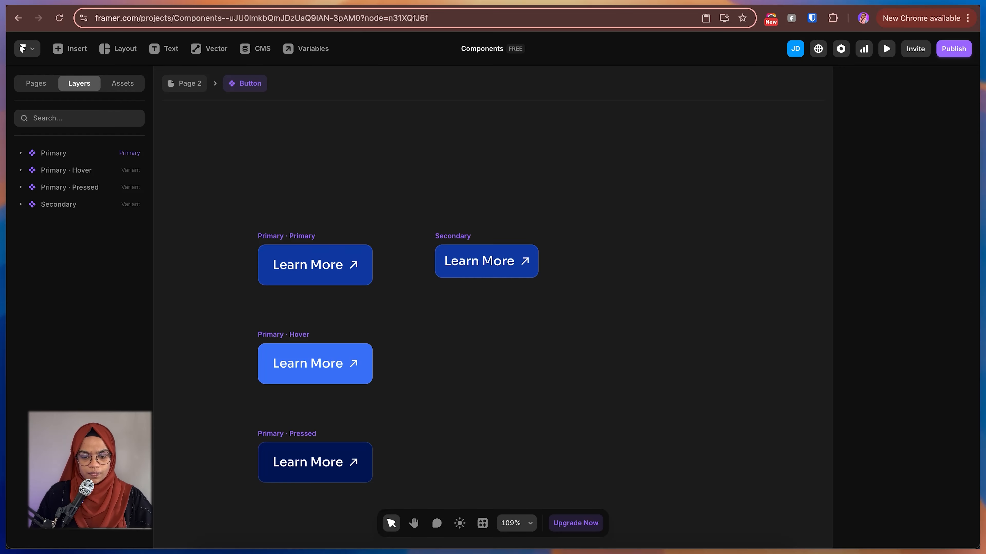
Set the text size of the Learn More label in the Secondary variant to 16 px
double_click(513, 261)
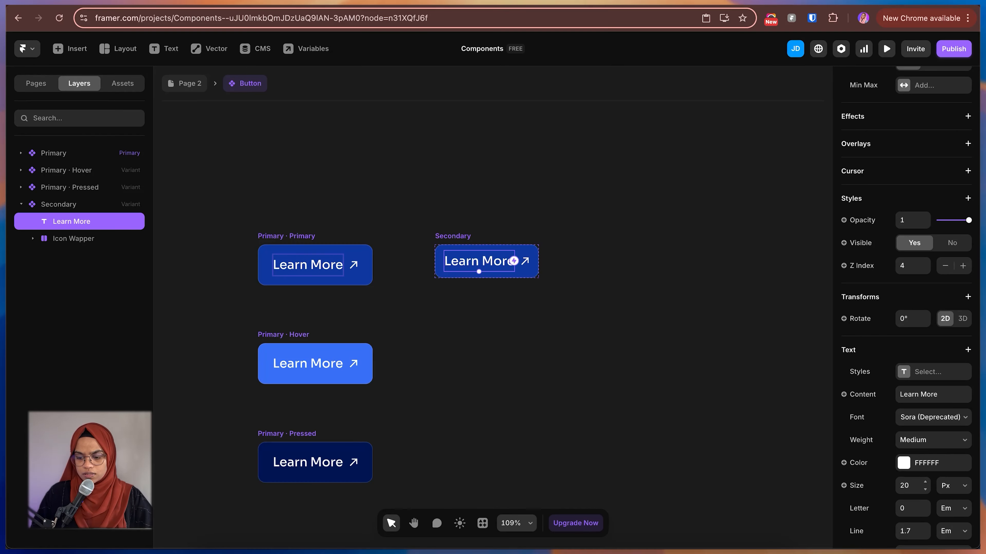
left_click(910, 486)
type("16")
key("Return")
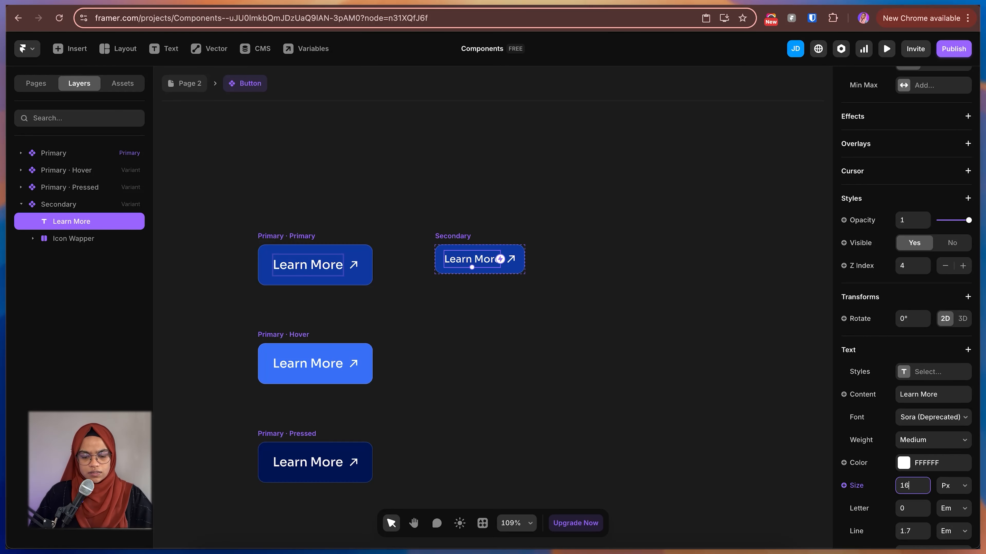
key("Escape")
Add a Hover state to the Secondary button variant
left_click(504, 259)
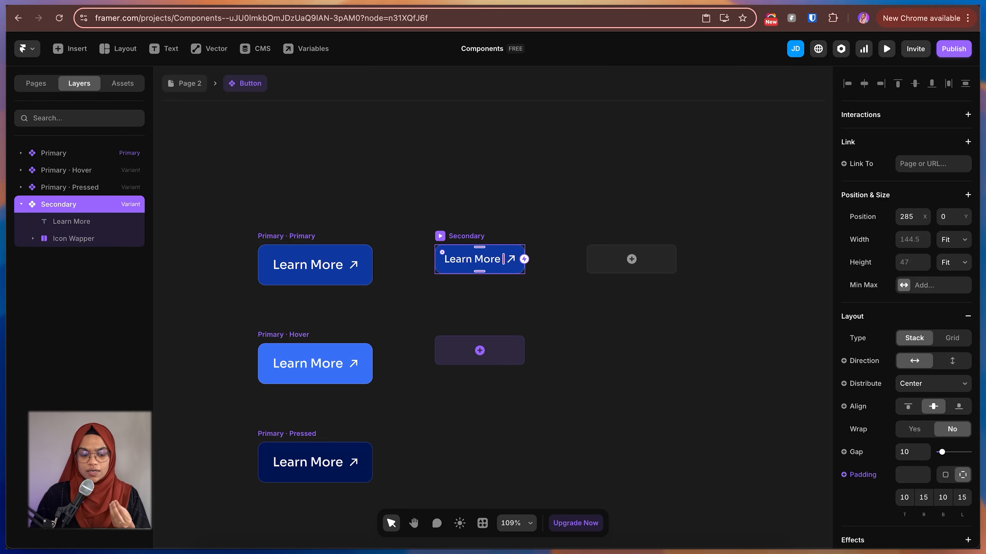
left_click(480, 351)
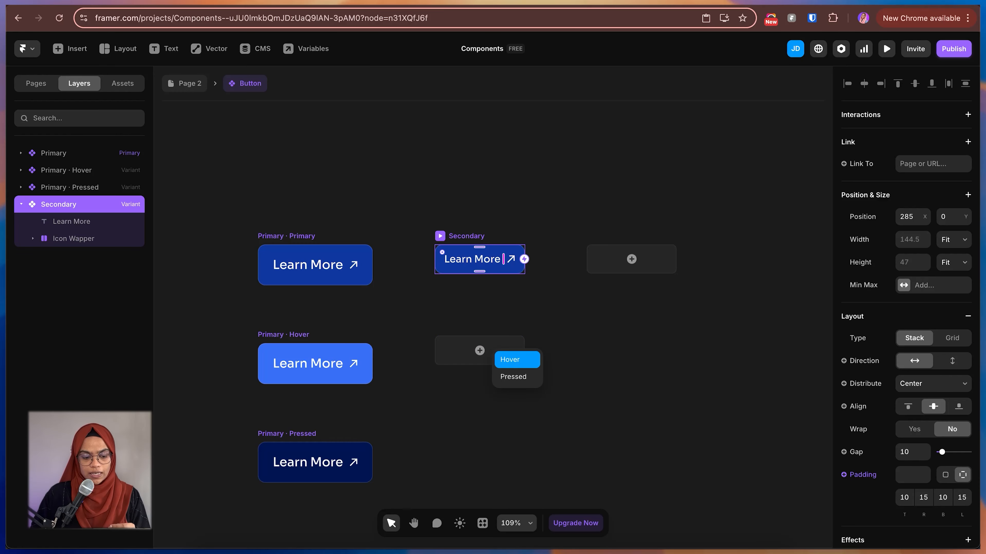
left_click(517, 359)
Apply the Primary Hover fill 396FF7 to Secondary Hover, and add a Secondary Pressed state with the Primary Pressed fill
left_click(329, 341)
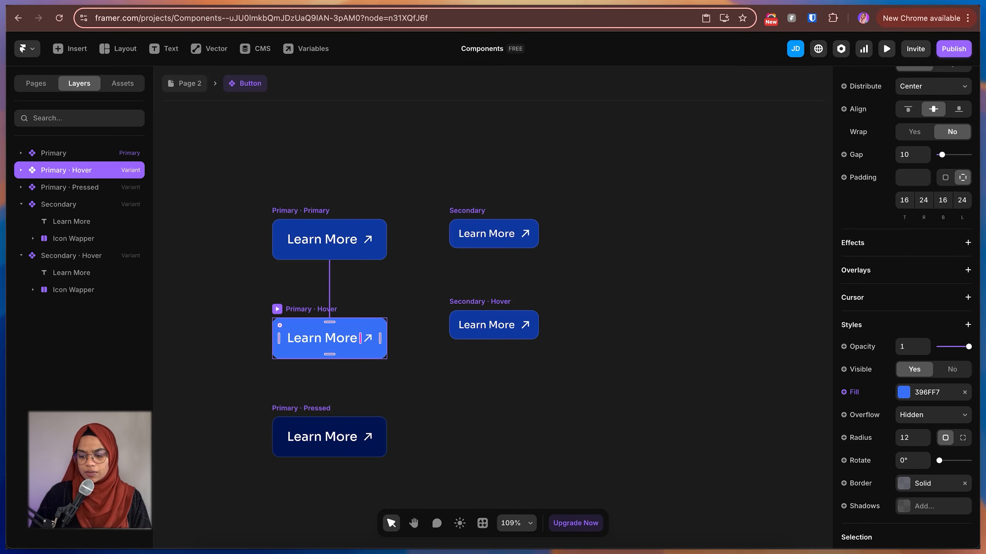
right_click(856, 393)
left_click(878, 406)
left_click(488, 326)
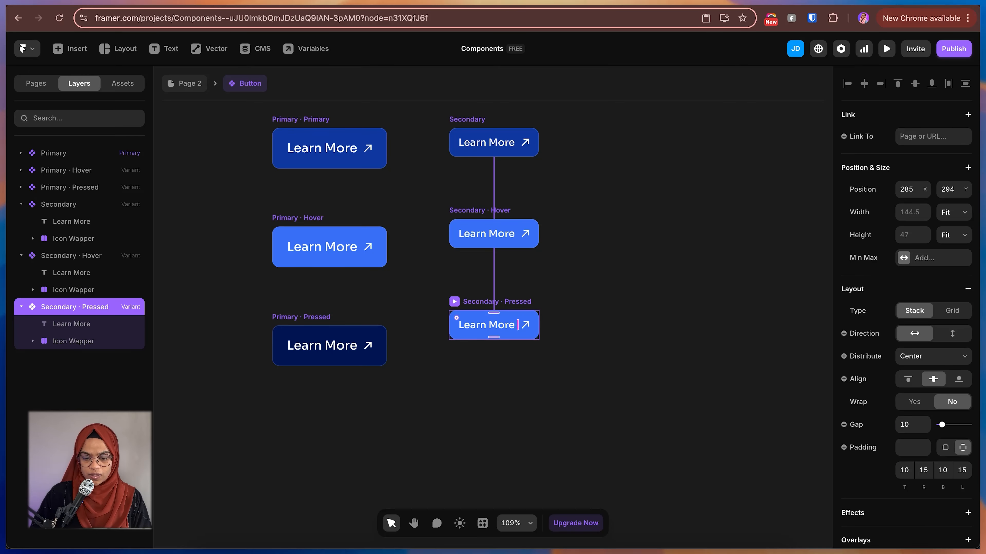
left_click(329, 345)
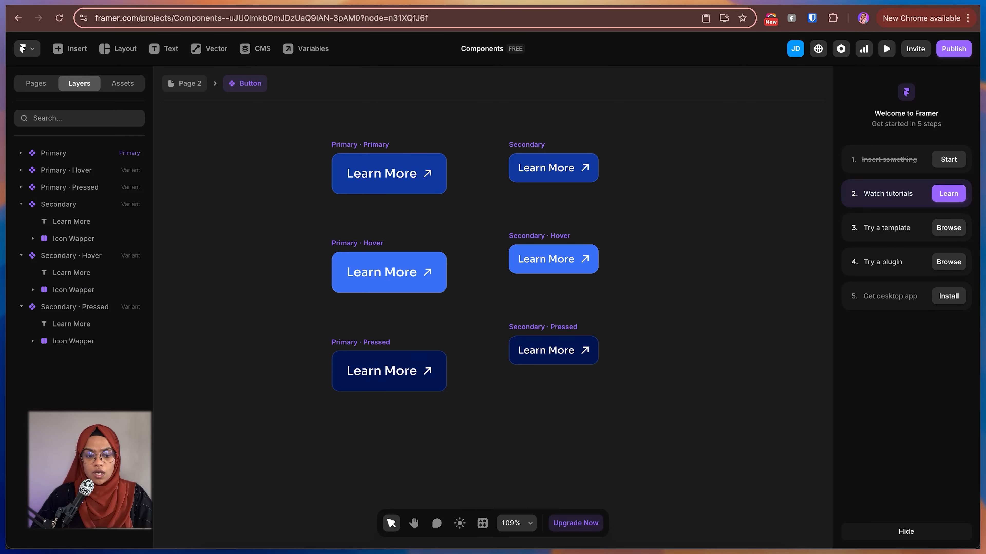
Return to the page and inspect both Learn More button instances and the variants of their shared component
left_click(389, 173)
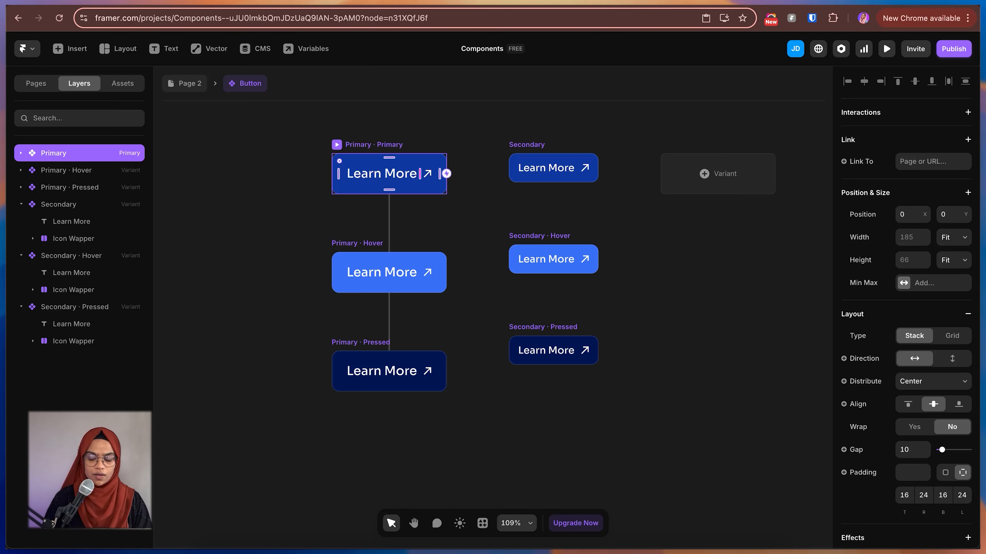
key("Escape")
left_click(520, 202)
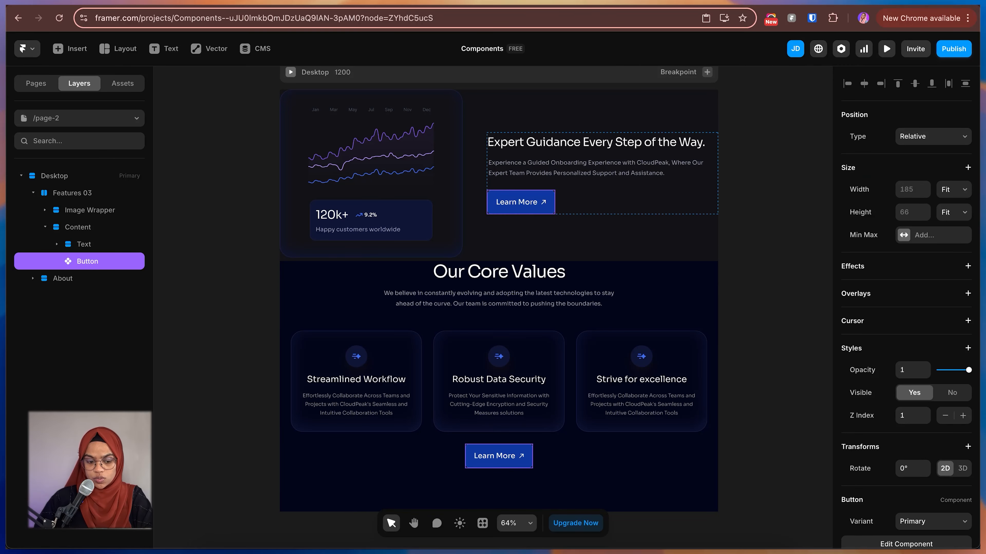
left_click(498, 456)
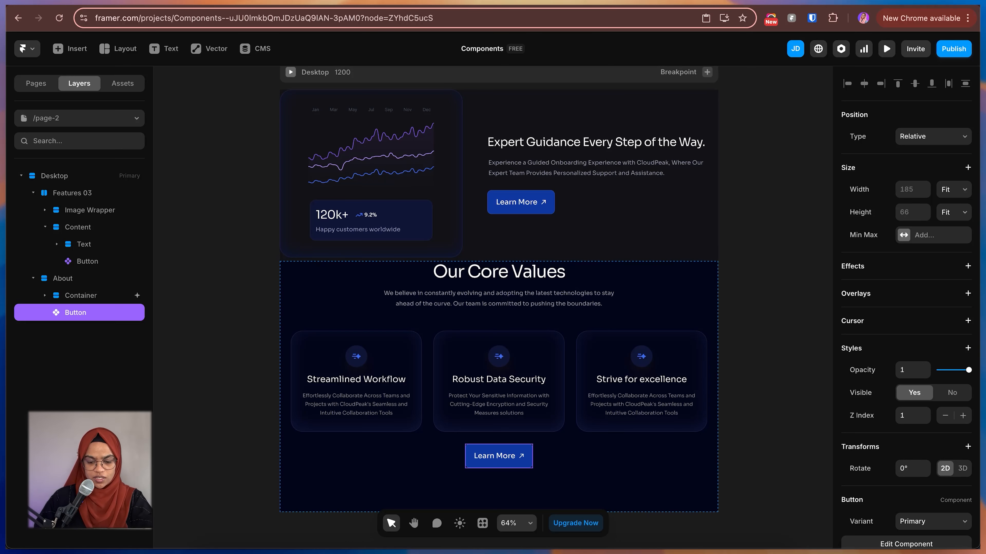
left_click(771, 383)
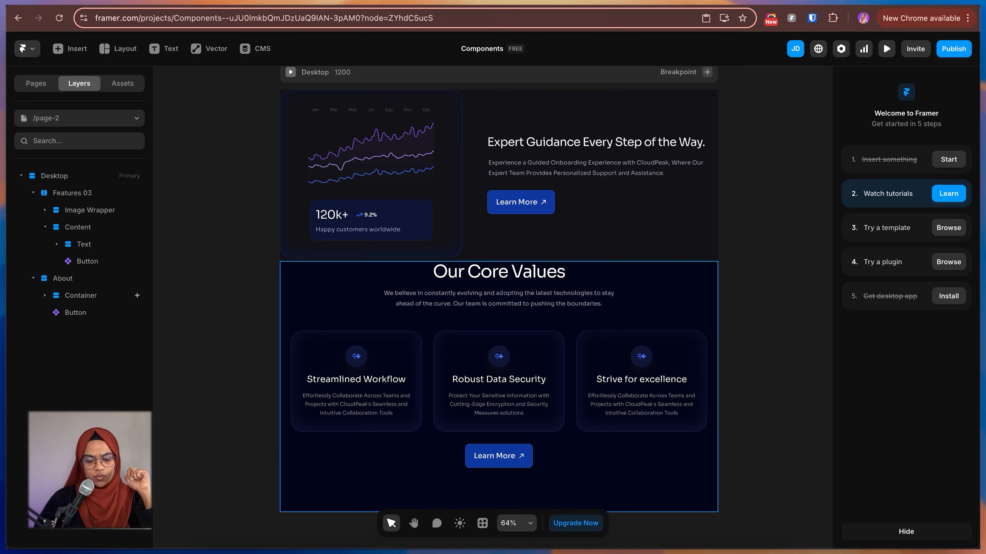
double_click(499, 456)
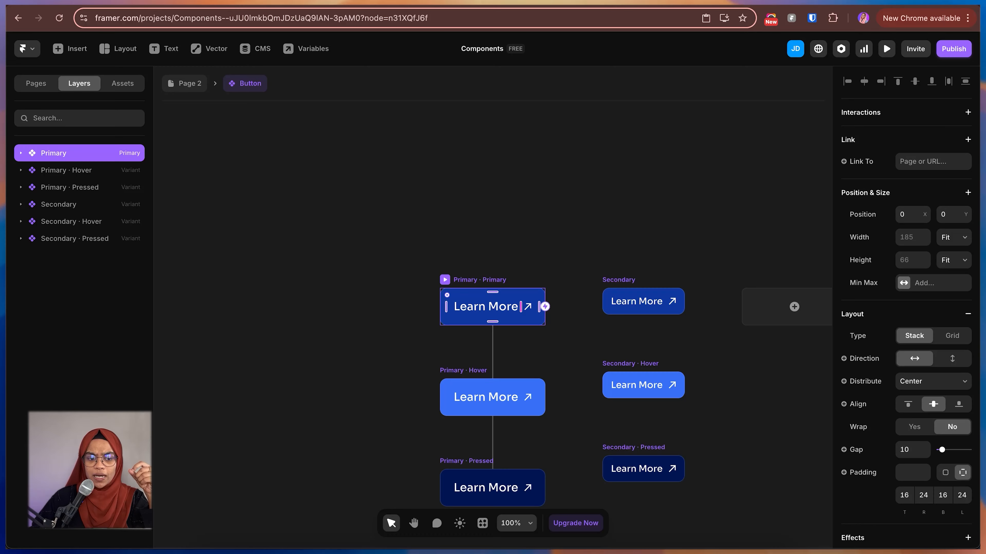
key("Escape")
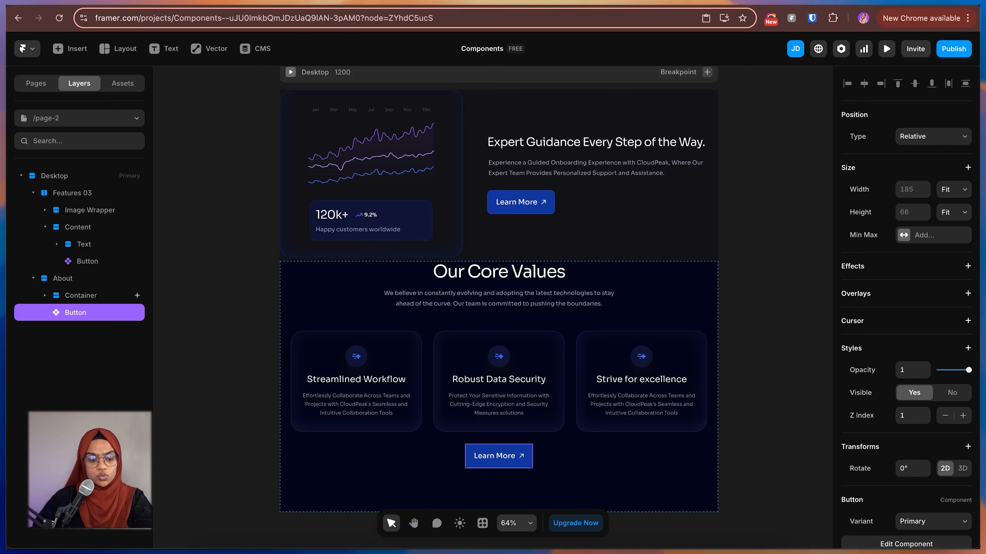
Switch the Learn More button in the Our Core Values section to the Secondary variant
scroll(499, 272, "down", 1)
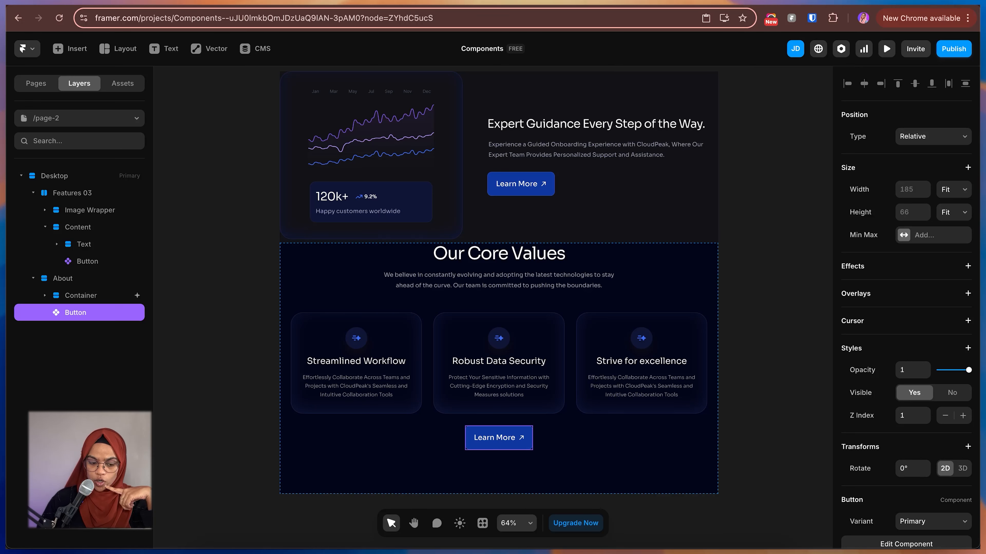
scroll(906, 309, "down", 3)
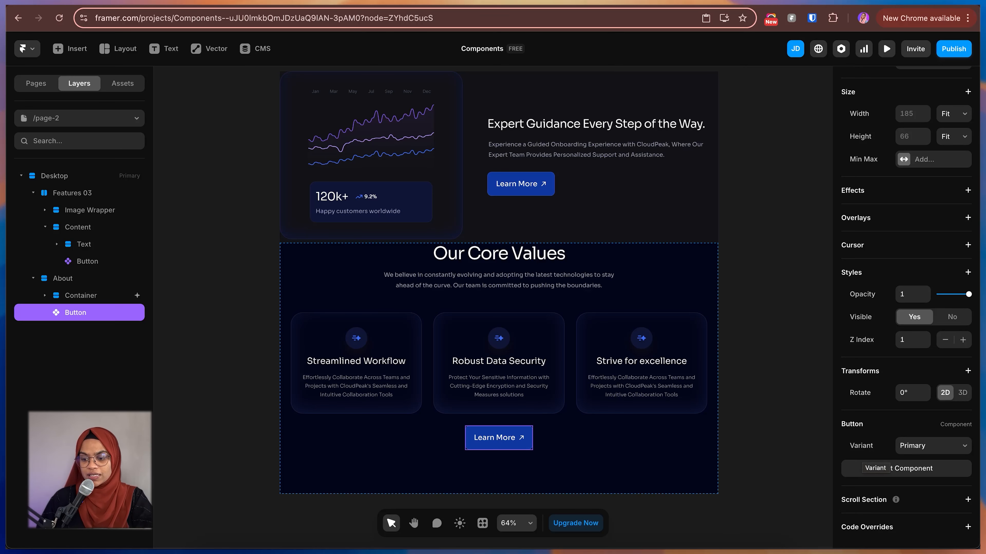
left_click(932, 446)
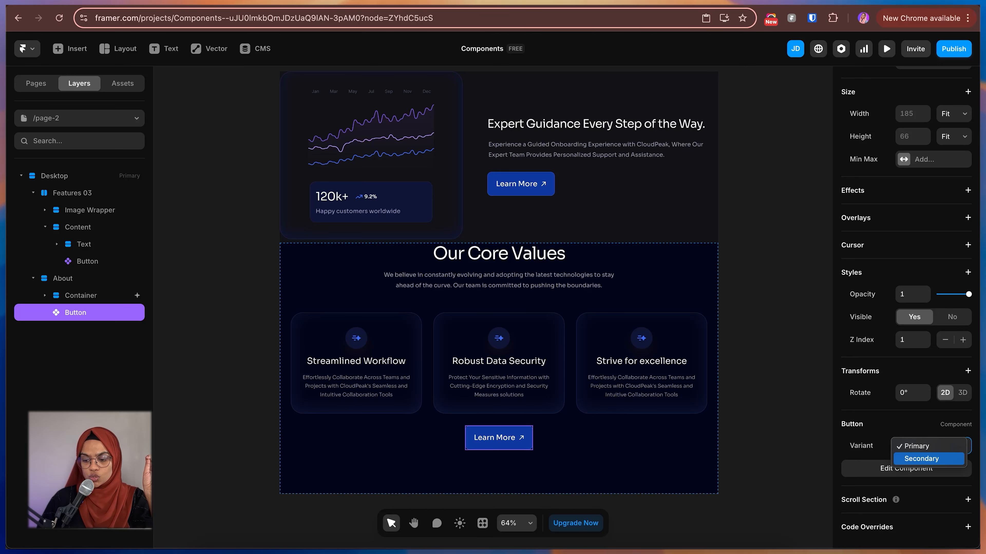
left_click(921, 459)
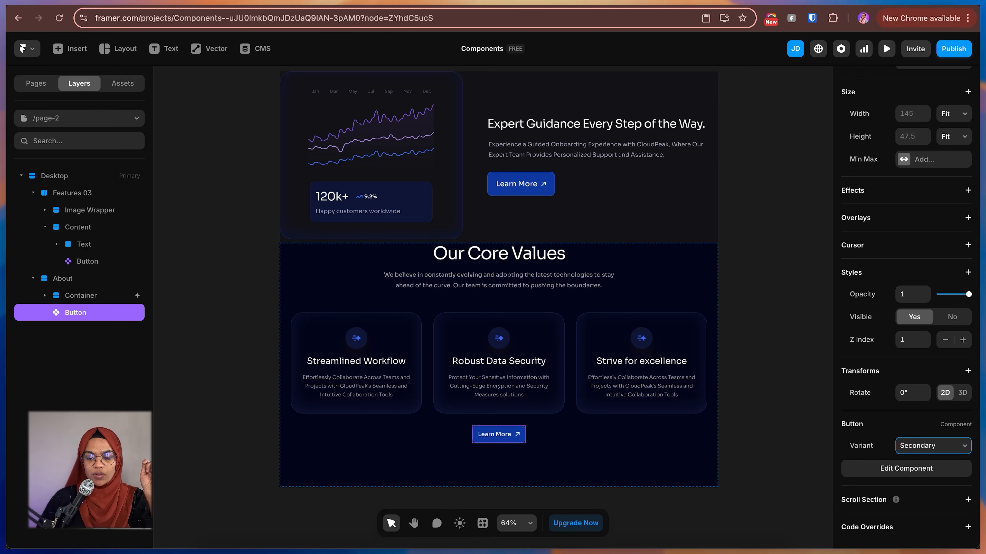
key("Escape")
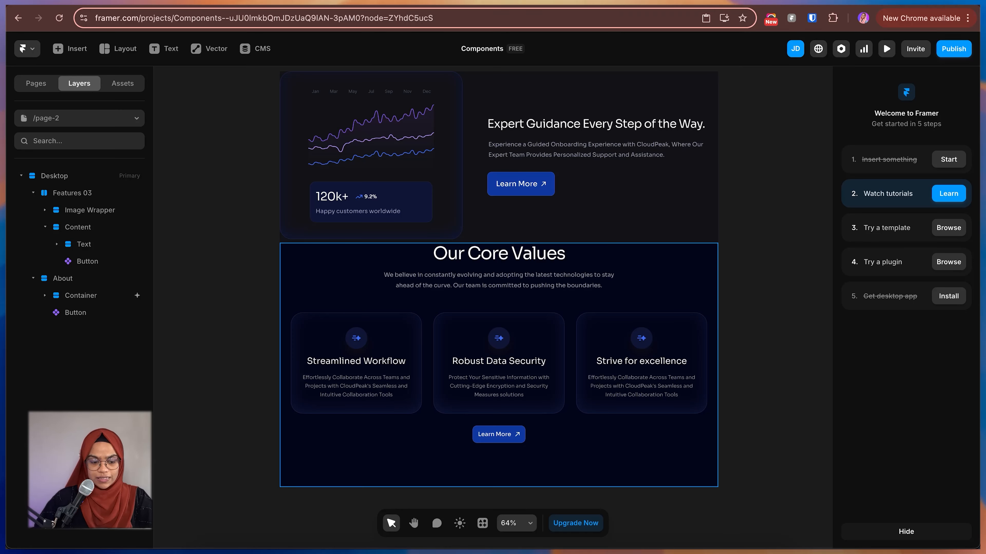
Set the variant of the Our Core Values section's button back to Primary
left_click(498, 435, "super")
left_click(931, 445)
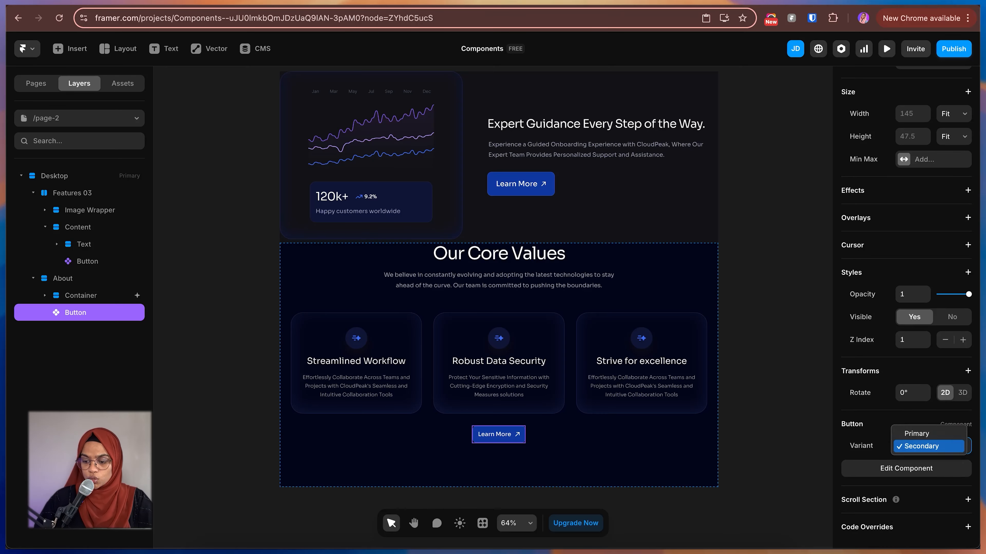
left_click(928, 434)
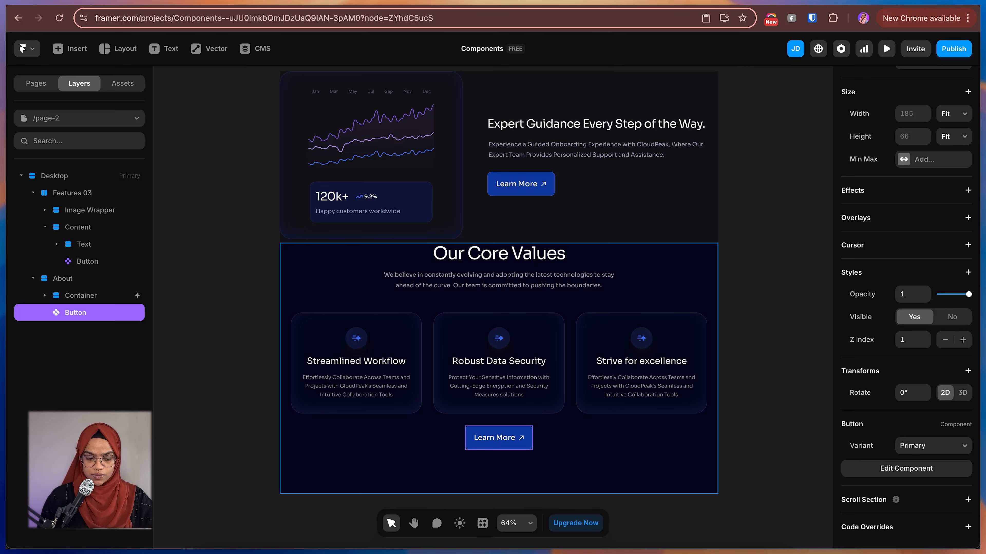
Open the Button component for editing from the instance in the Our Core Values section
left_click(906, 469)
left_click(427, 396)
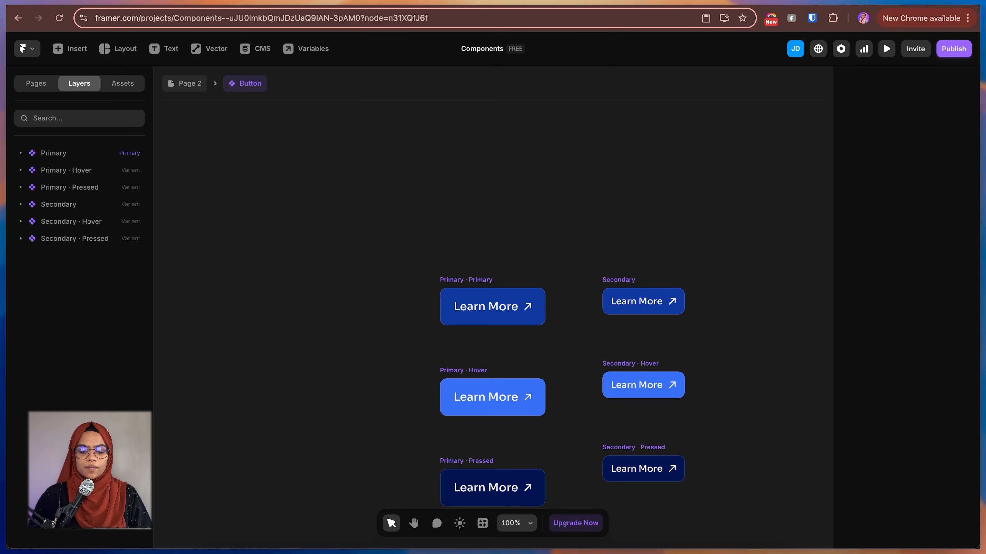
key("space")
left_click_drag(440, 398, 332, 280)
scroll(332, 280, "down", 2)
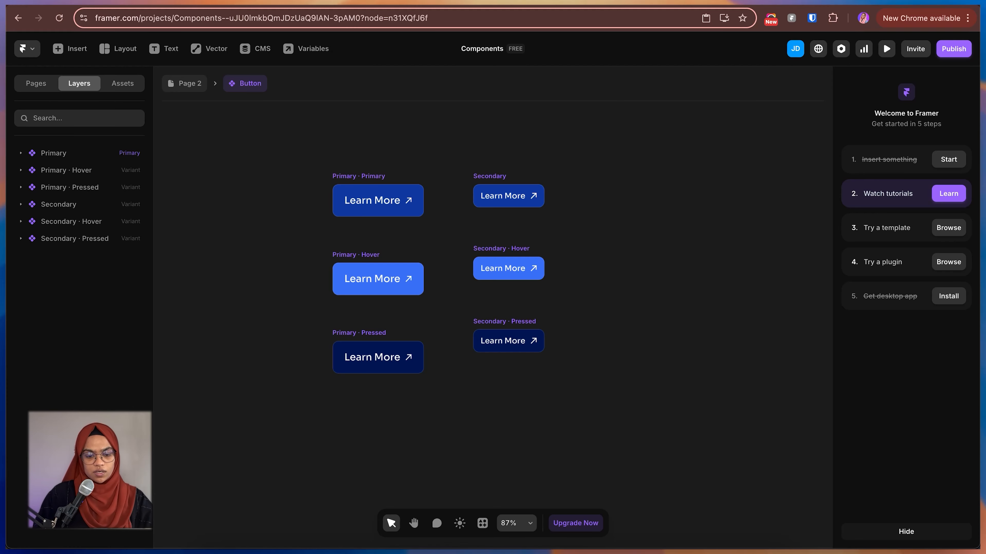
Create a plain text variable for the content of the Learn More label in the Primary variant
left_click(403, 200)
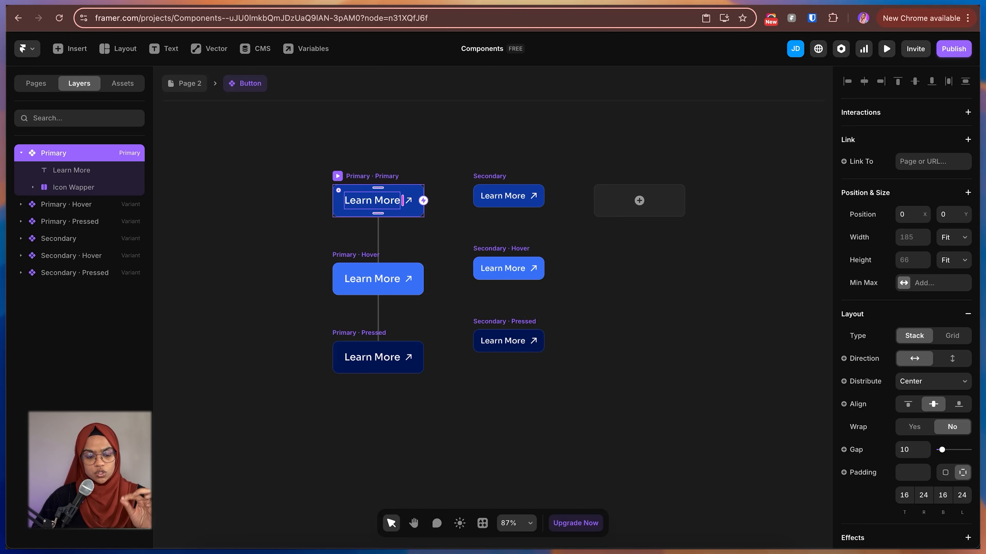
left_click(402, 200)
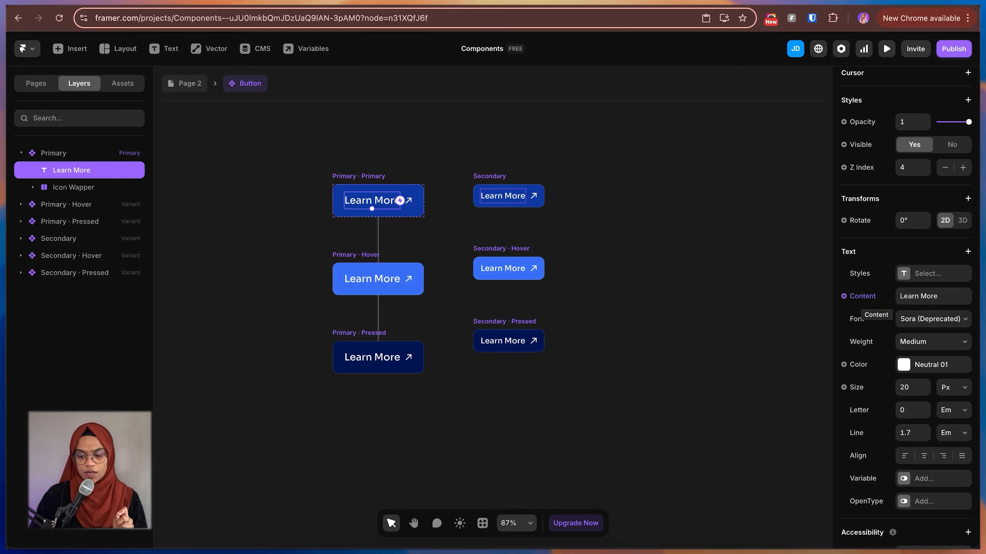
left_click(862, 296)
mouse_move(872, 319)
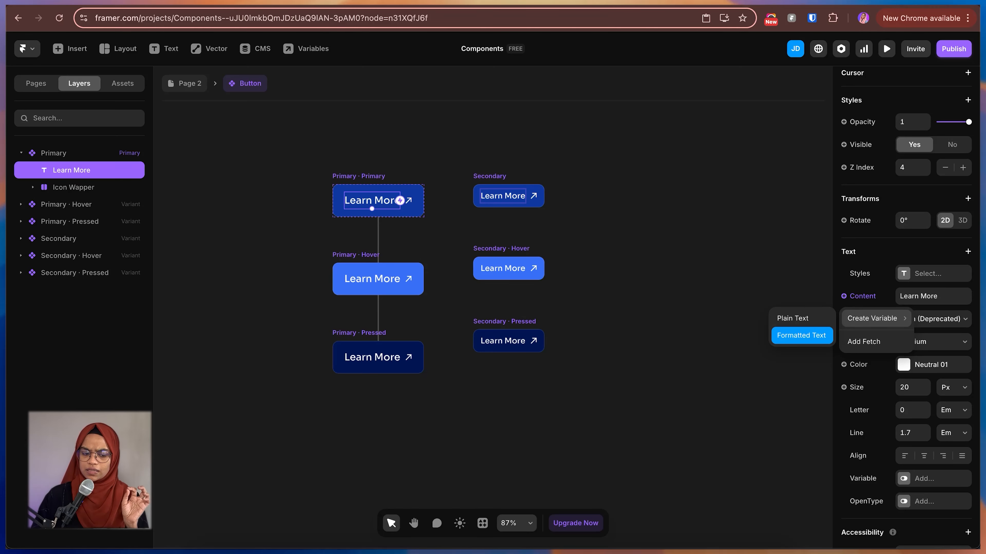
left_click(794, 319)
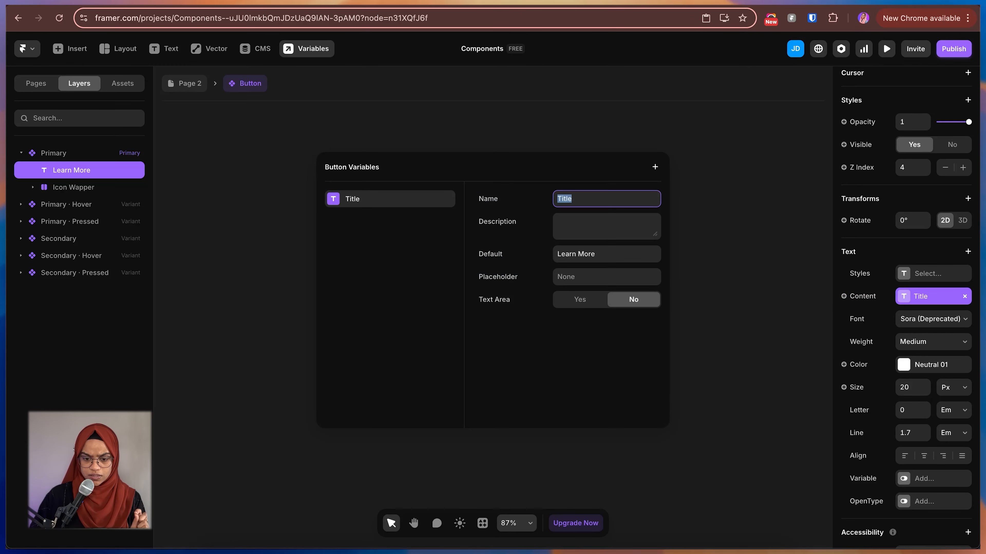
Name the label's new content variable Button Text, leaving its description and placeholder empty
key("BackSpace")
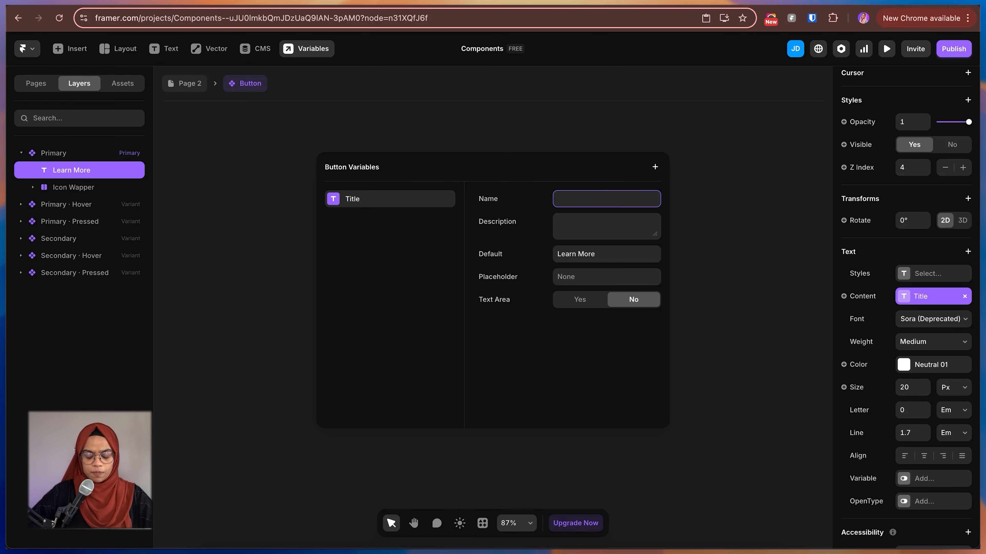
type("Button ")
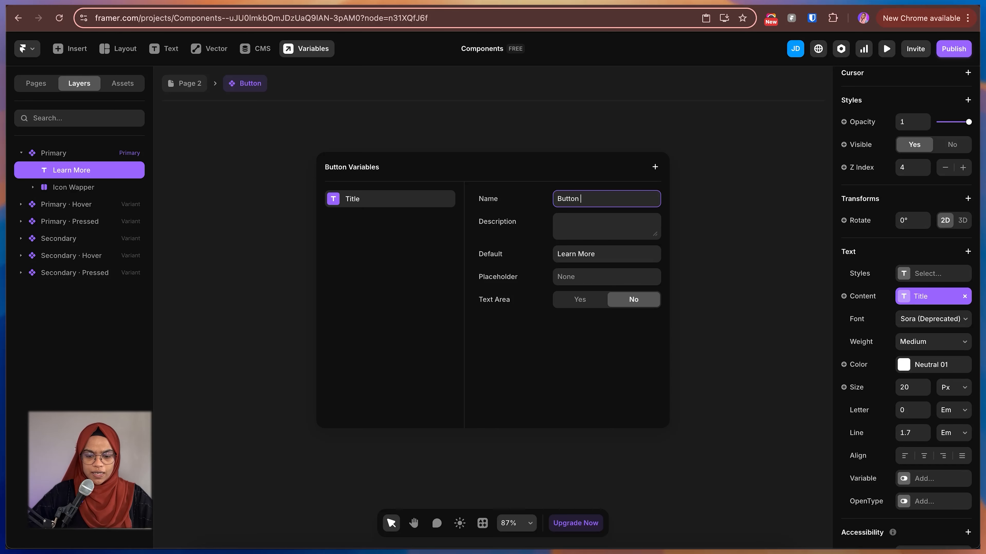
type("Text")
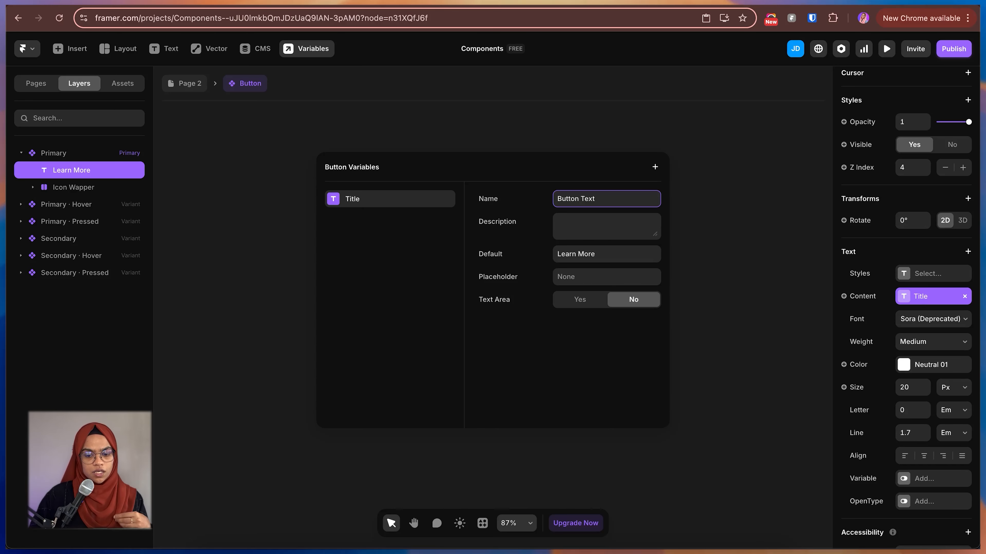
key("Tab")
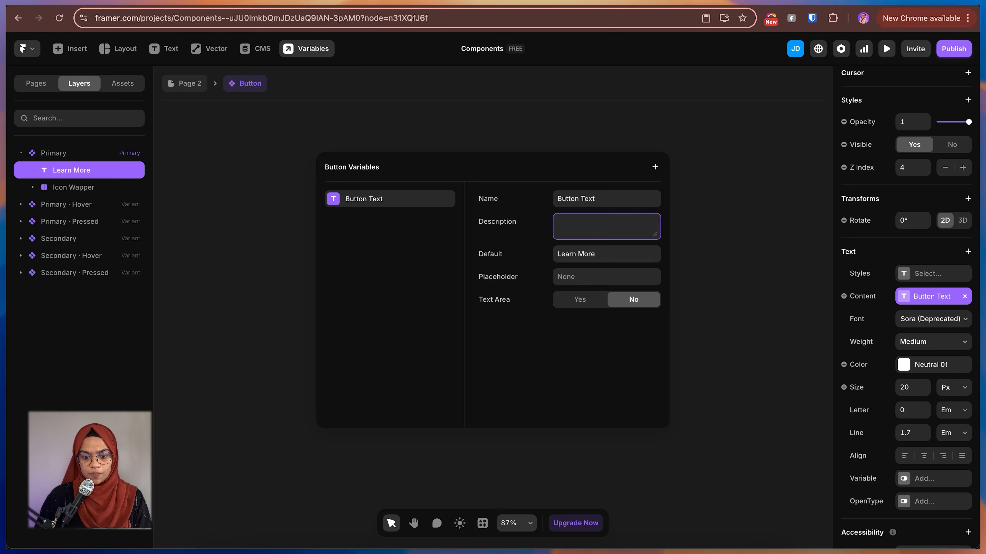
left_click(558, 277)
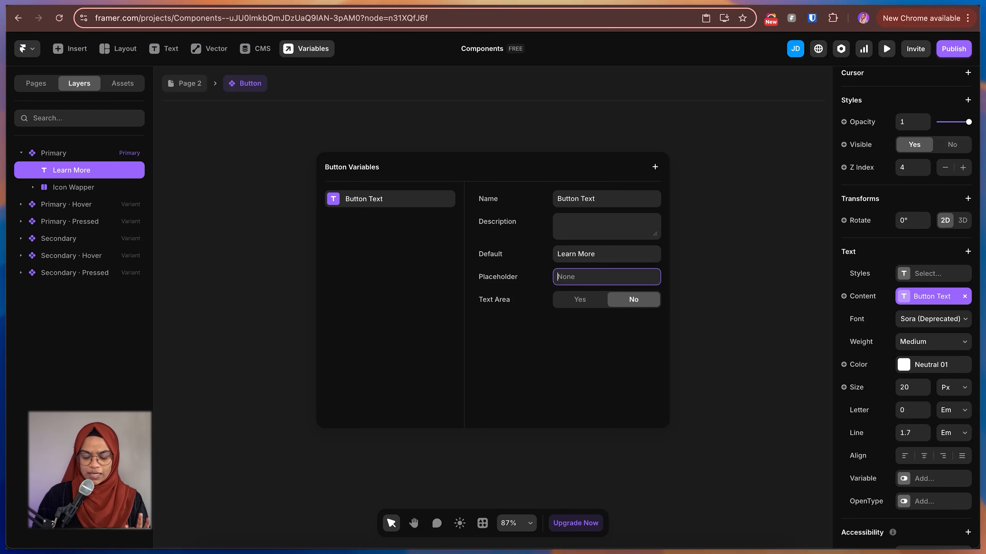
key("Escape")
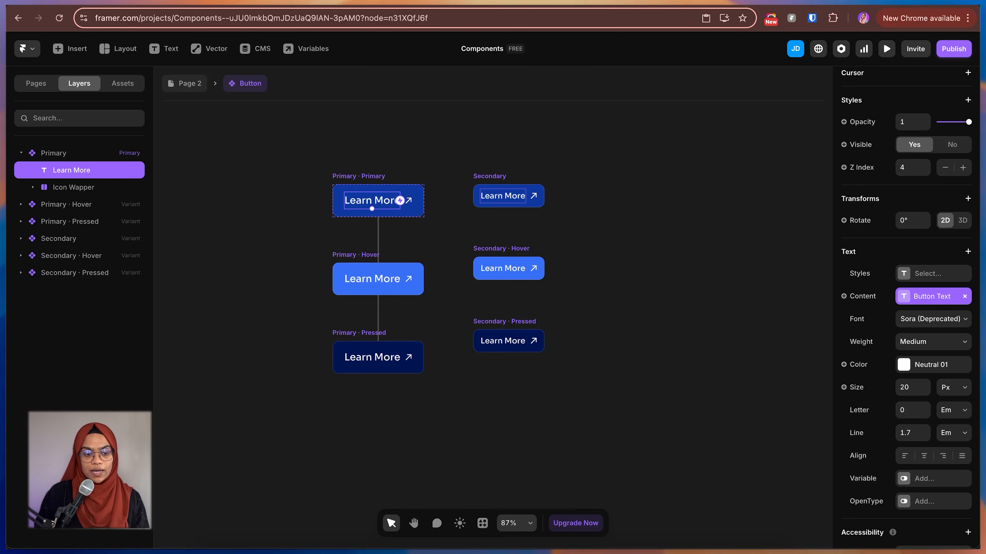
Return to the page and set the Button Text of the Our Core Values section's button to Get Started
double_click(636, 349)
left_click(751, 365)
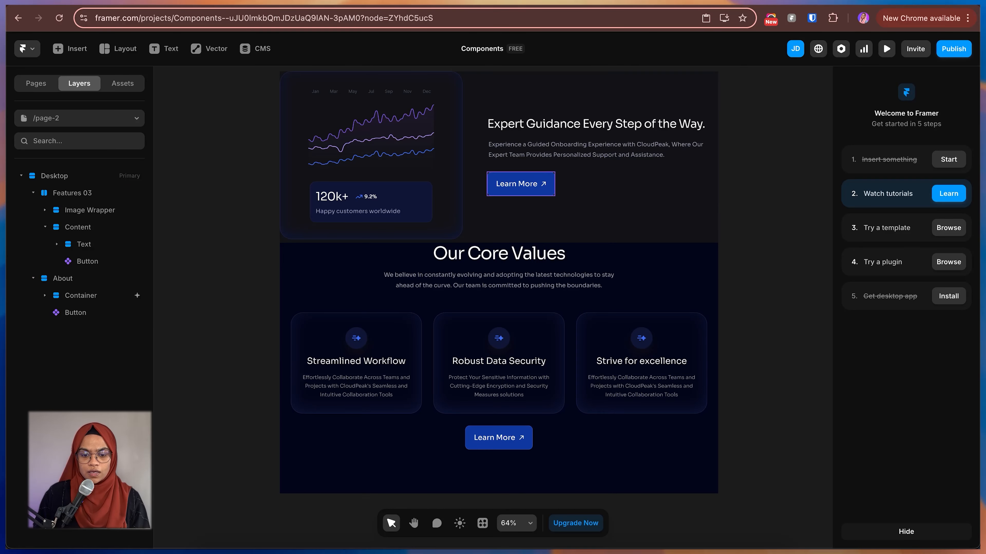
scroll(499, 441, "up", 1)
left_click(500, 441)
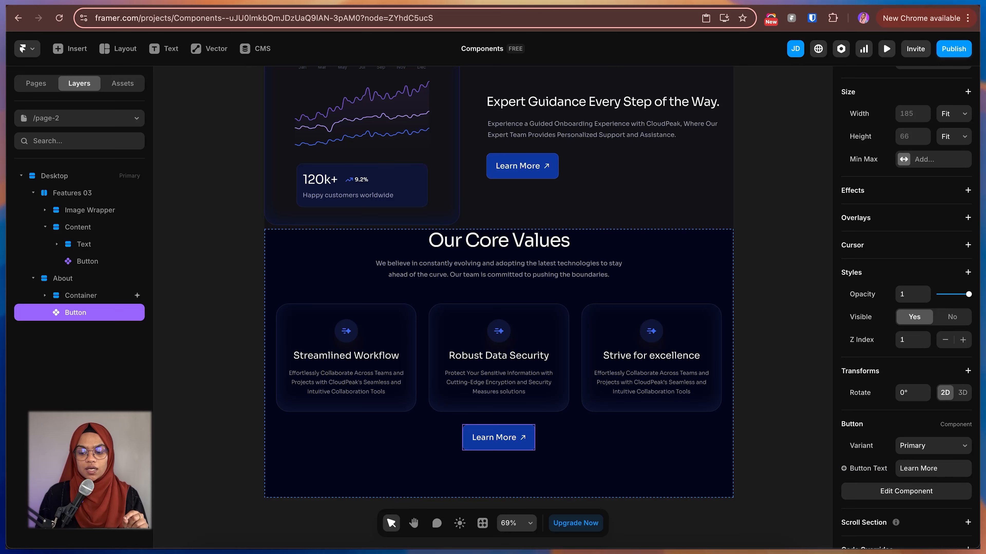
left_click(928, 468)
type("Get Started")
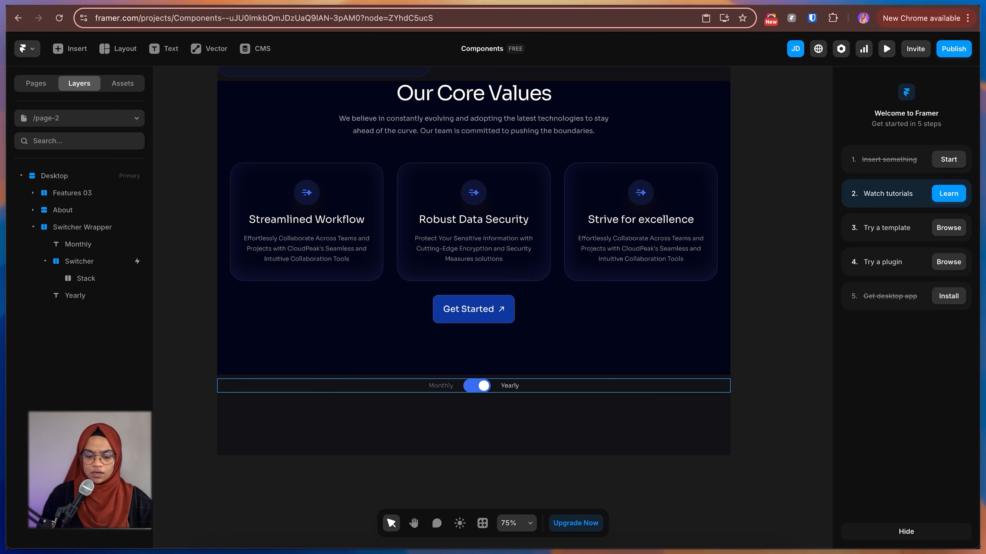
Create a component from the Monthly/Yearly toggle's Switcher Wrapper, keeping the name Switcher Wrapper
left_click(454, 385)
scroll(455, 385, "up", 5)
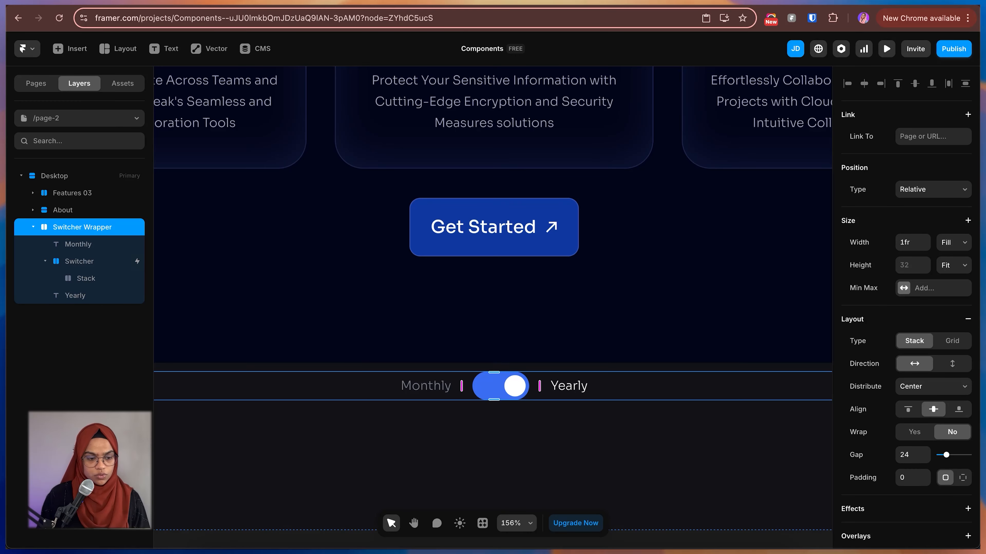
right_click(87, 227)
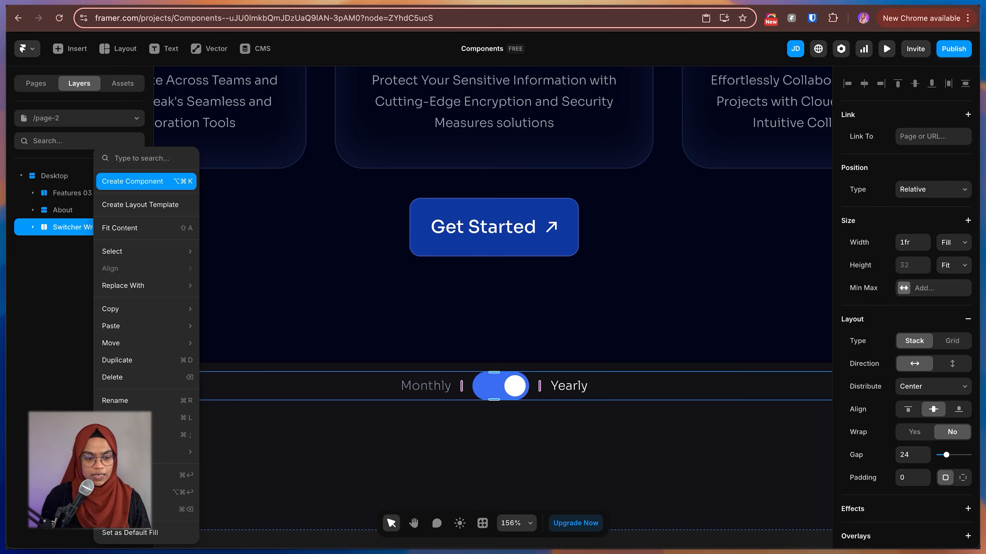
left_click(116, 181)
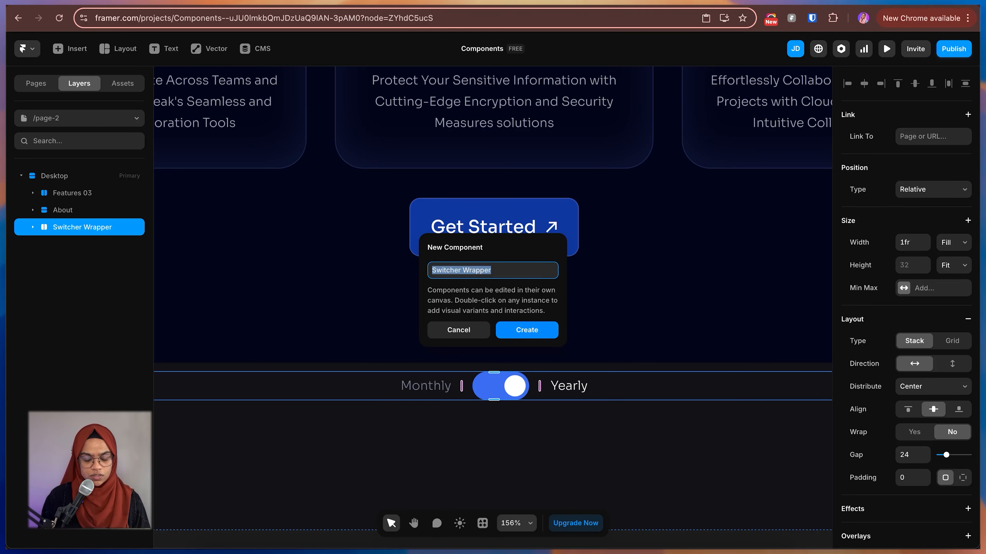
key("Return")
left_click(467, 326)
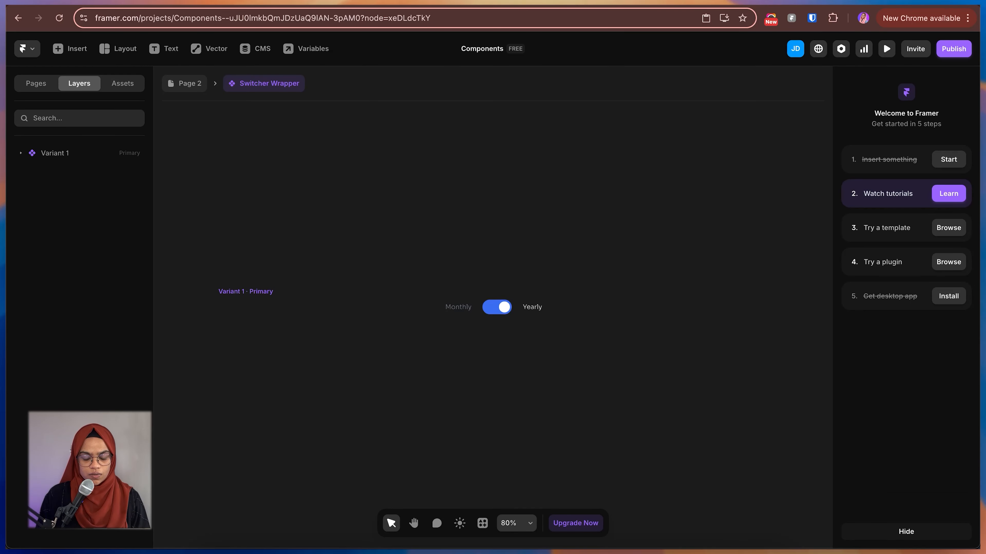
Set the width of the Switcher Wrapper component's Variant 1 to Fit Content
scroll(467, 326, "down", 4)
left_click(467, 312)
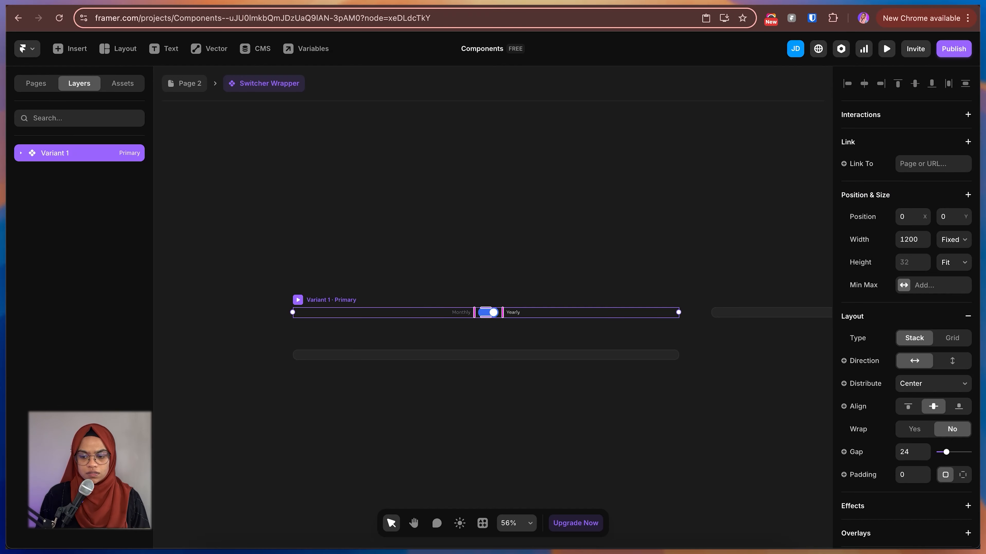
left_click(925, 244)
left_click(954, 240)
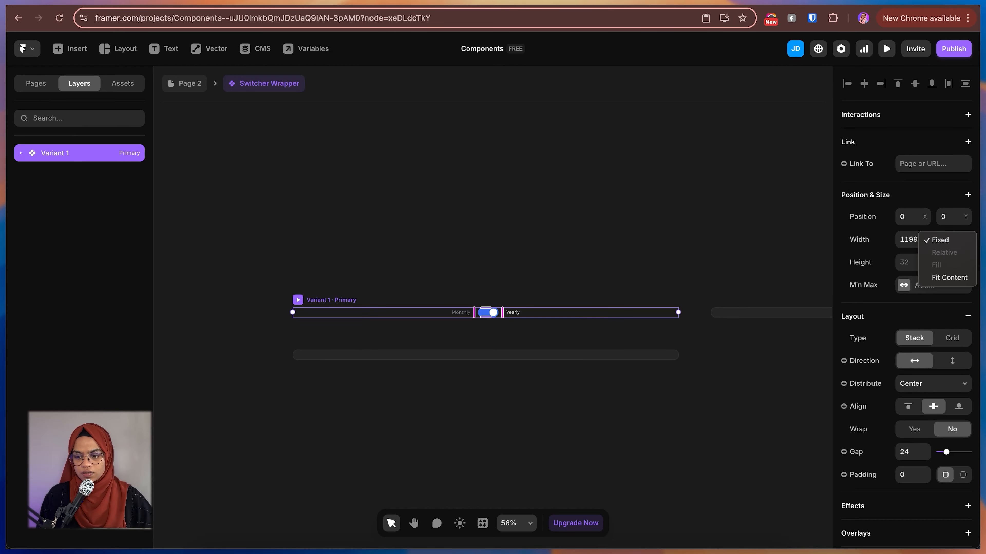
left_click(947, 278)
key("Escape")
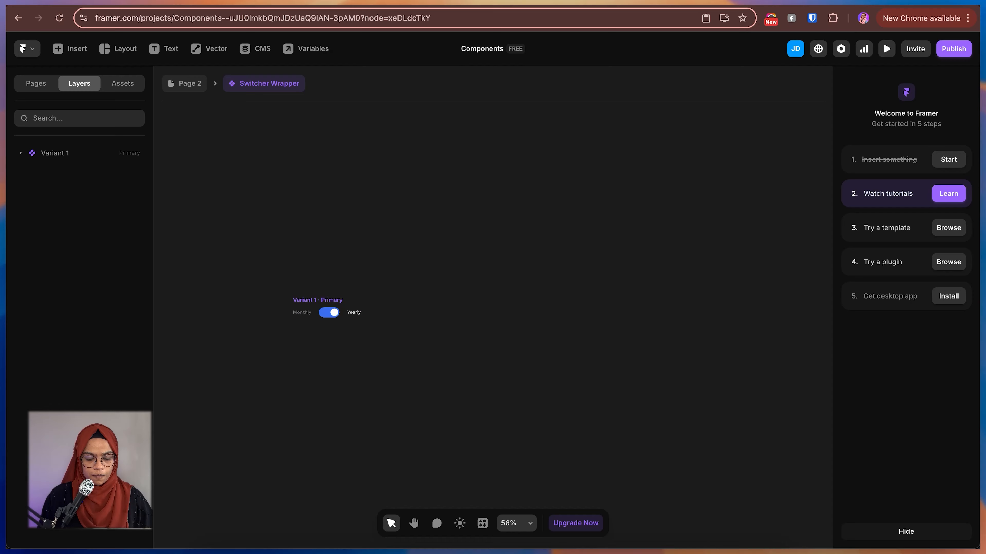
Rename Variant 1 of the switcher component as Primary
key("space")
left_click_drag(317, 311, 432, 290)
scroll(432, 291, "up", 5)
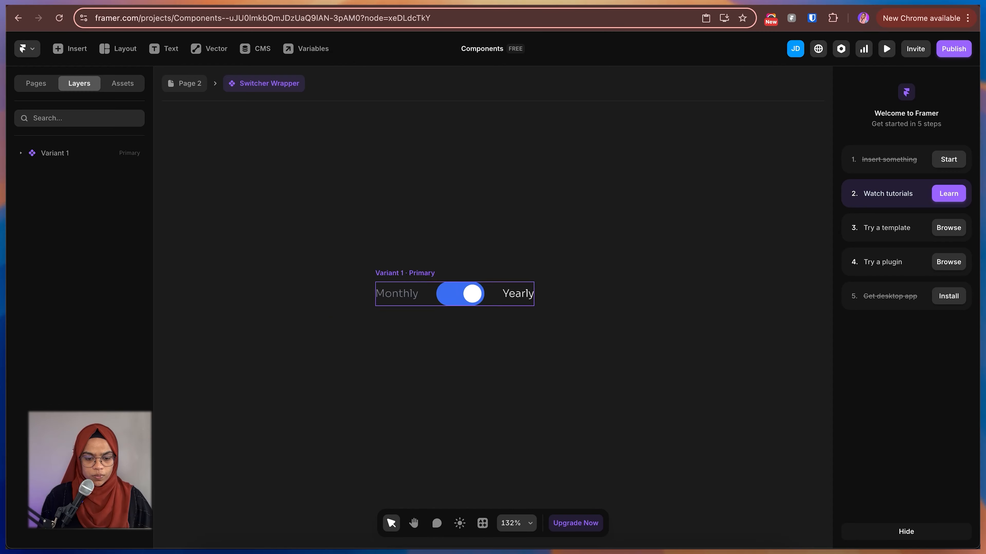
left_click(432, 290)
key("super+r")
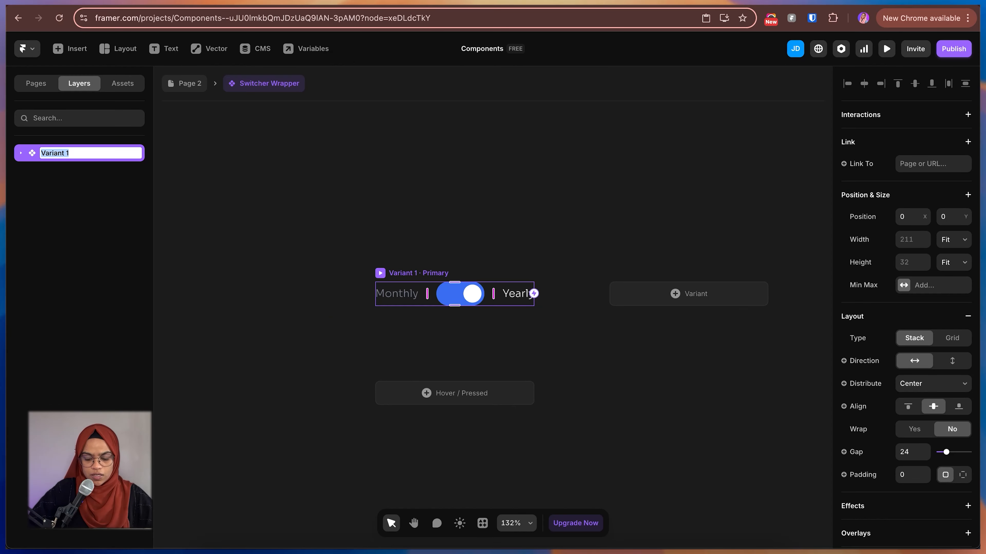
type("Primary")
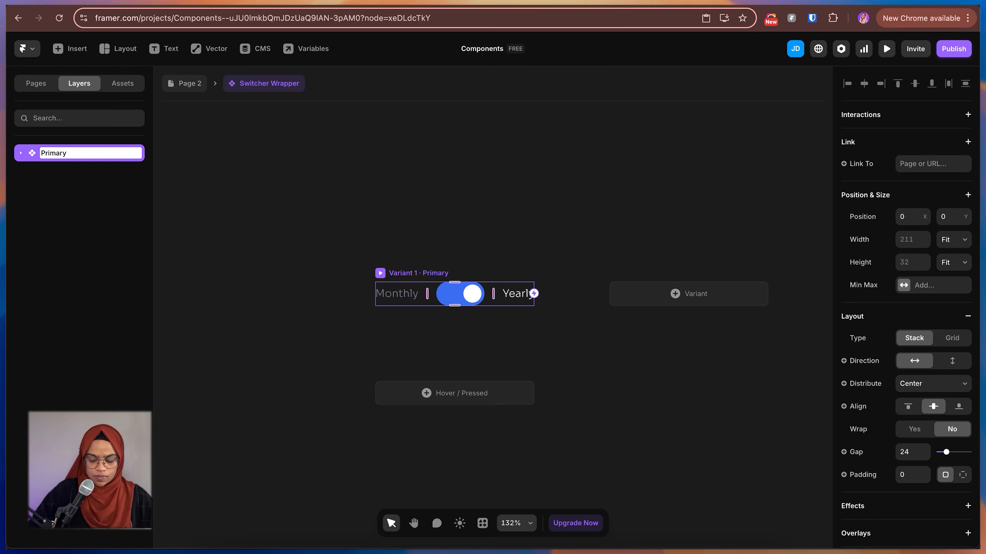
key("Return")
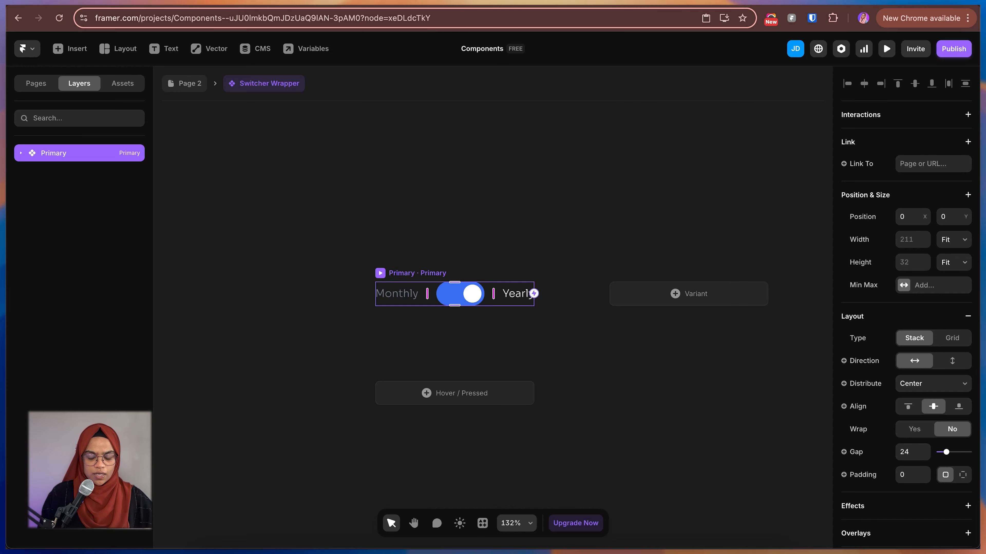
left_click(455, 345)
left_click(455, 293)
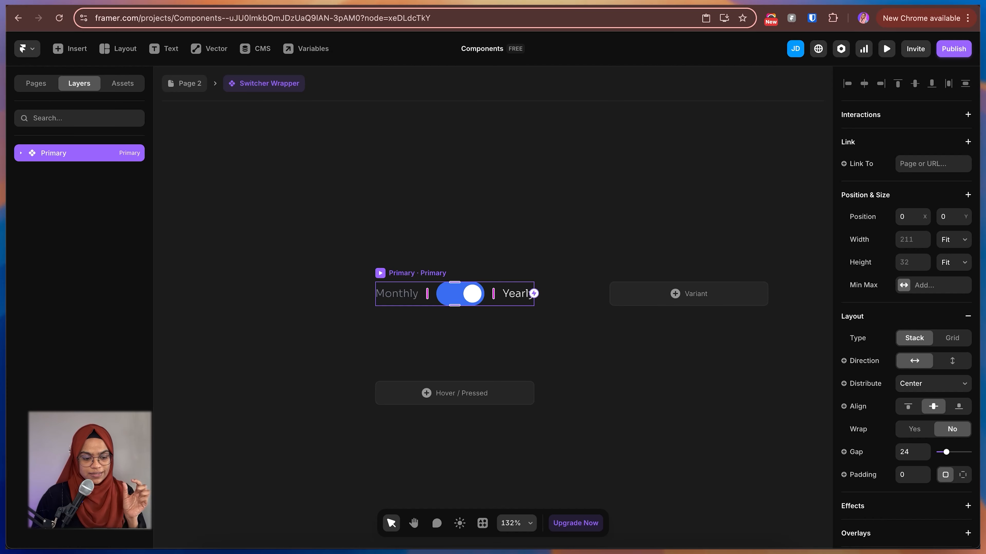
key("Escape")
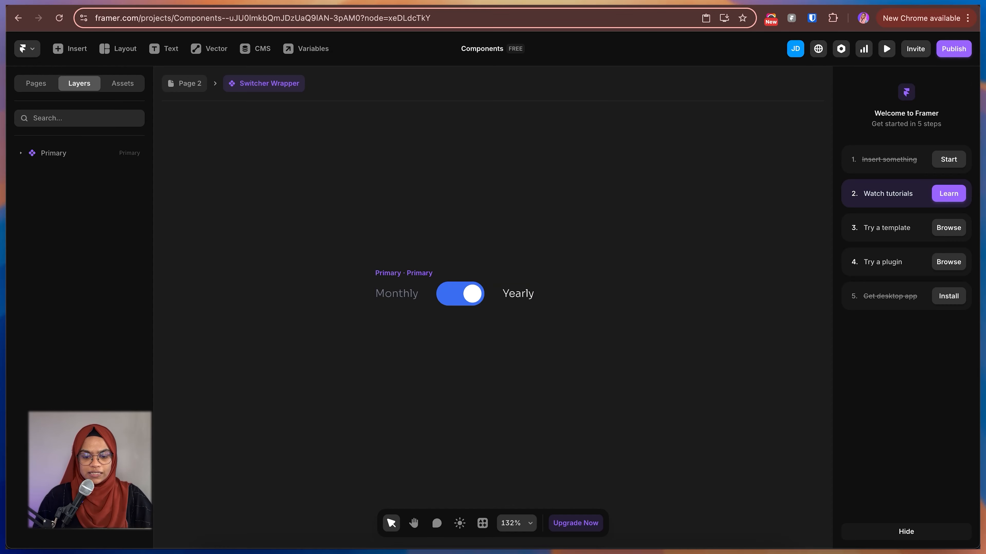
Rename the switcher component's primary variant as Yearly
left_click(455, 293)
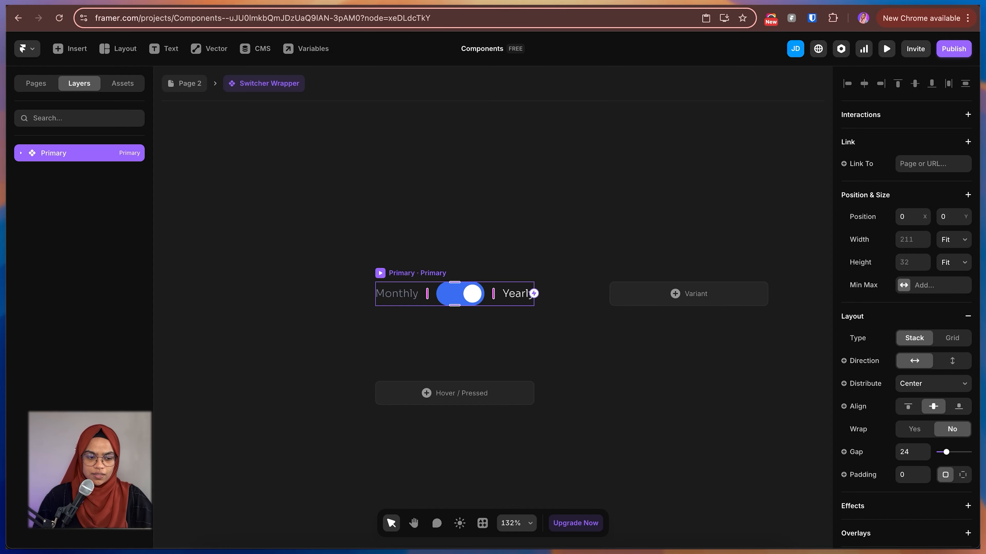
key("super+r")
type("Yearly")
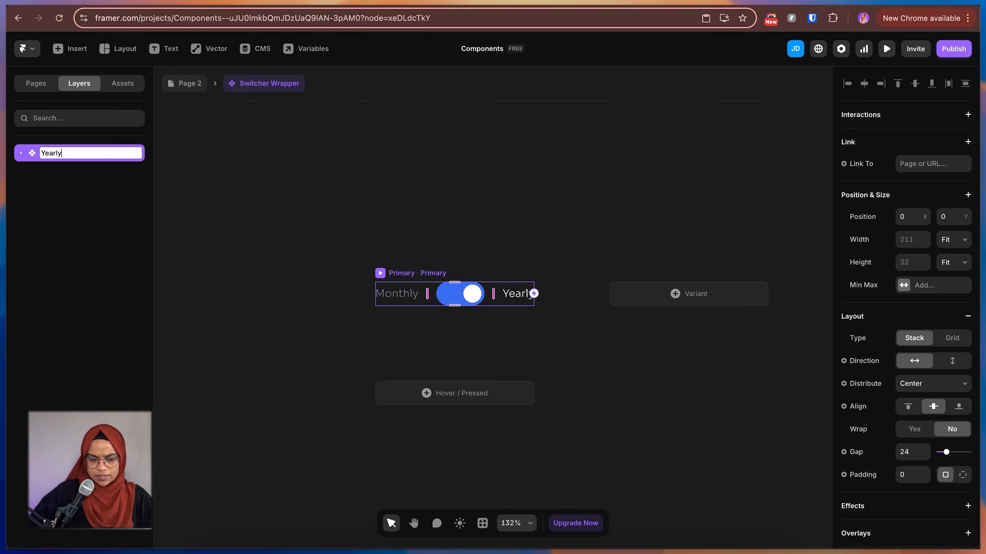
key("Return")
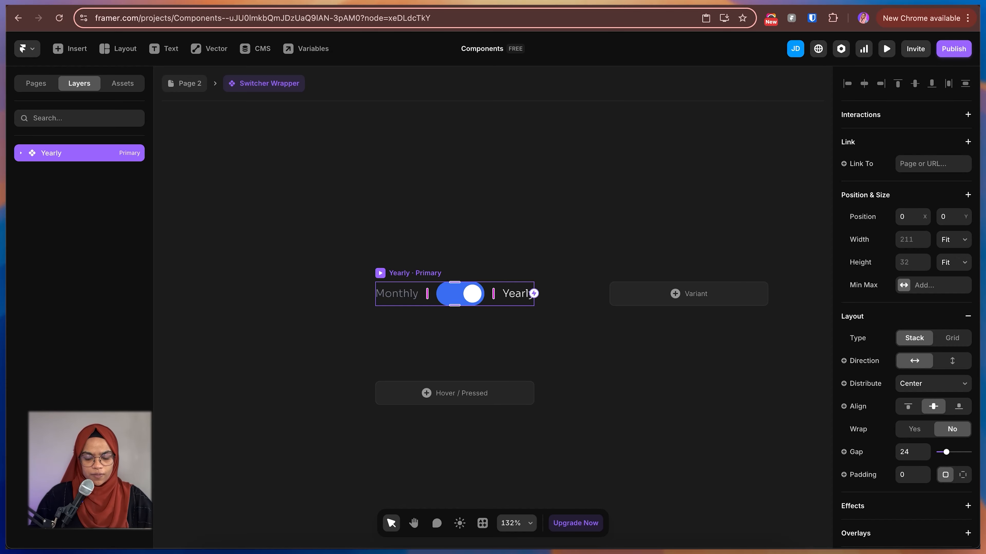
key("Escape")
Add a second variant of the switcher based on the Yearly variant
left_click(455, 294)
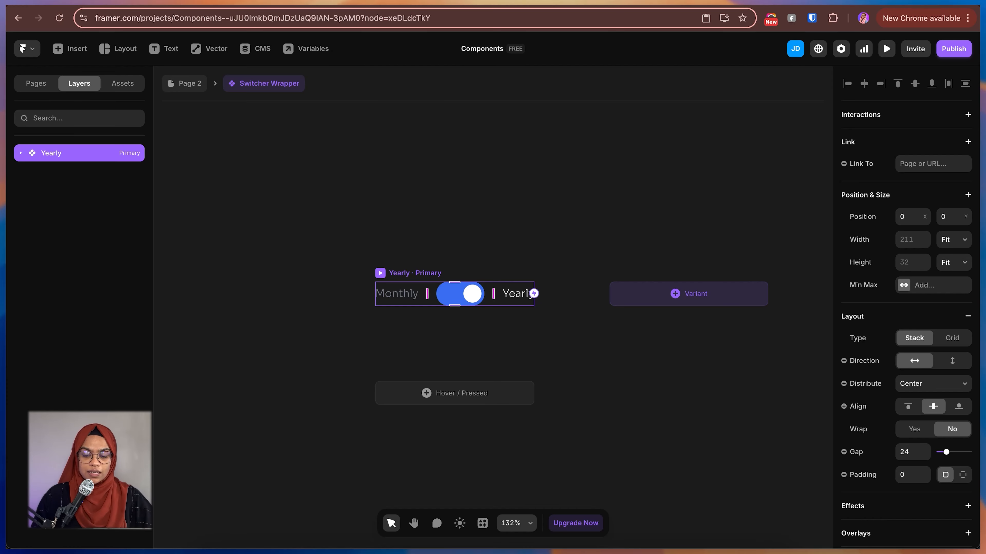
left_click(688, 294)
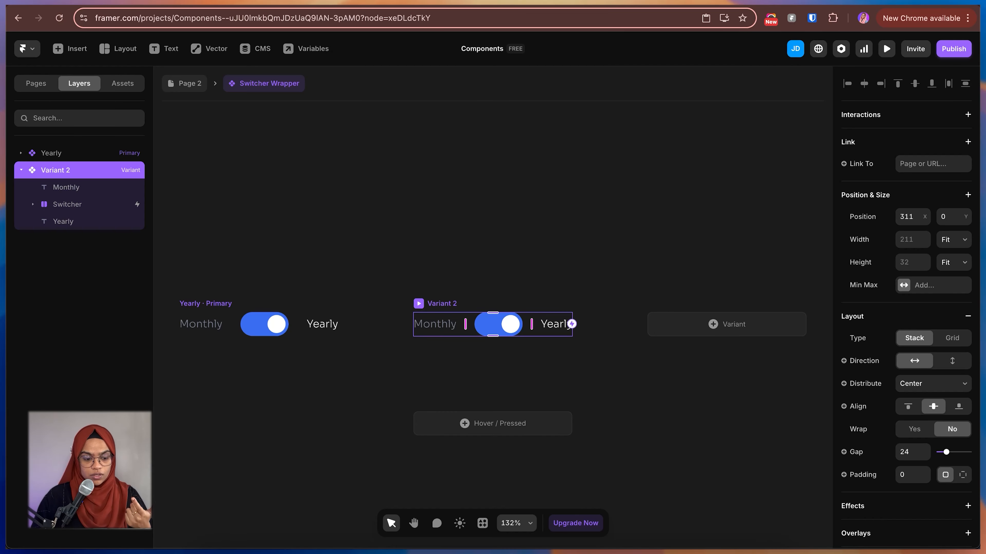
key("Escape")
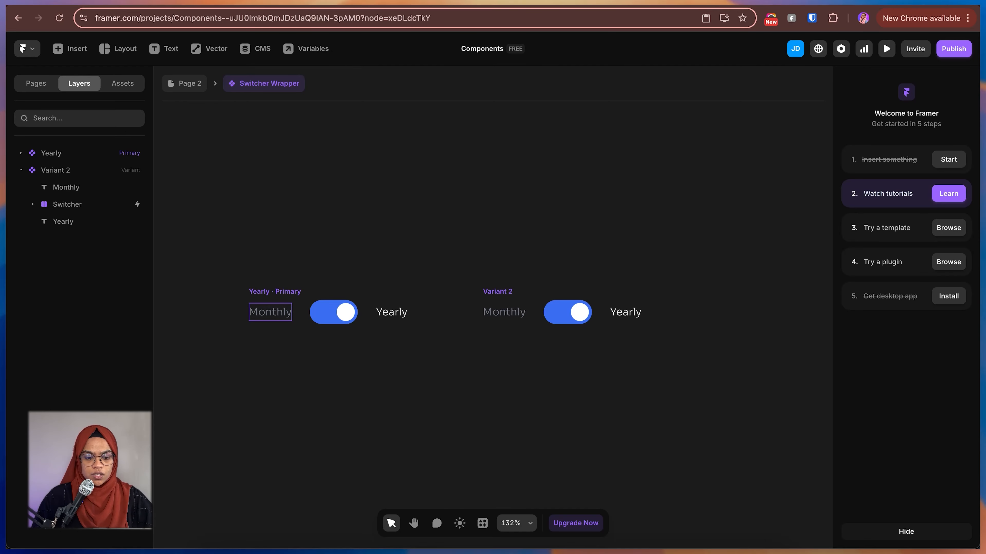
Copy the grey hex colour 777E90 from Variant 2's Monthly label and make that label white
left_click(503, 312)
scroll(906, 334, "down", 6)
left_click(903, 333)
key("super+c")
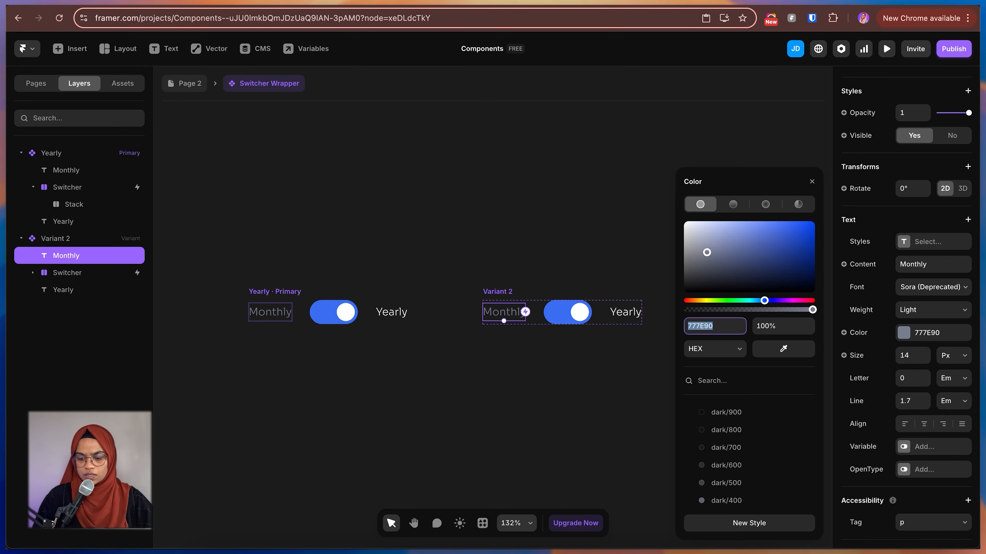
key("Escape")
Set the text colour of Variant 2's Yearly label to the grey 777E90
left_click(270, 312)
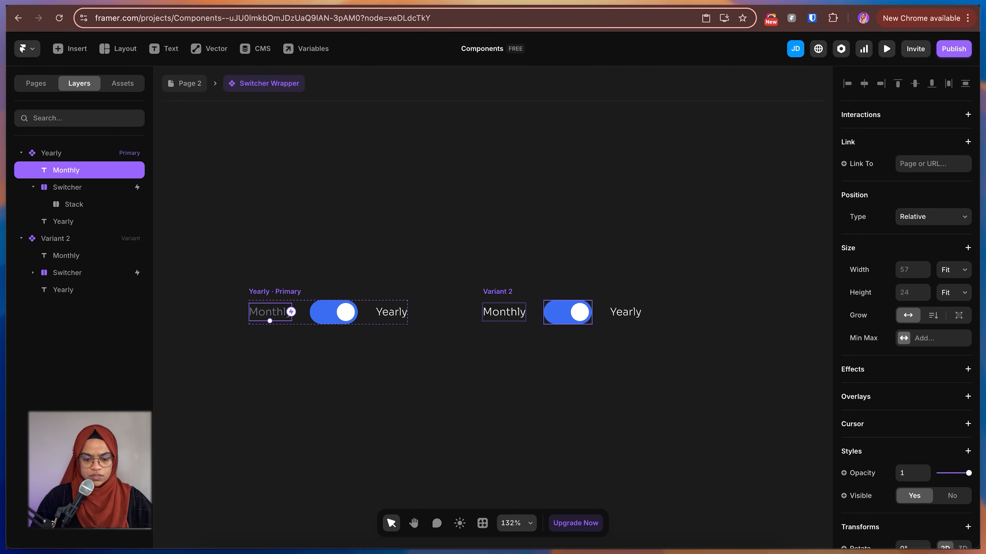
left_click(626, 313)
left_click(903, 369)
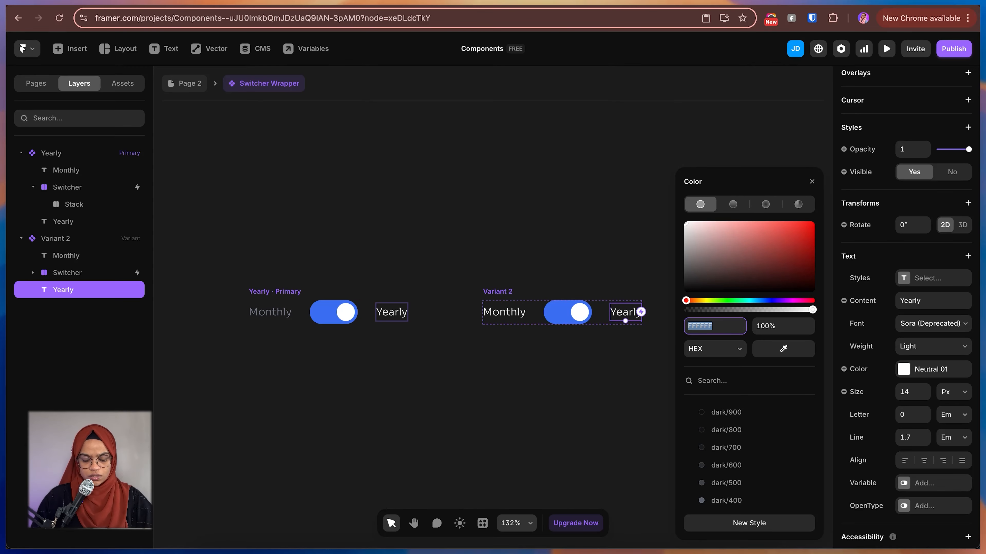
key("super+v")
key("Return")
key("Escape")
Move the switcher knob in Variant 2 to the Monthly side by setting its left offset to 4
double_click(579, 313)
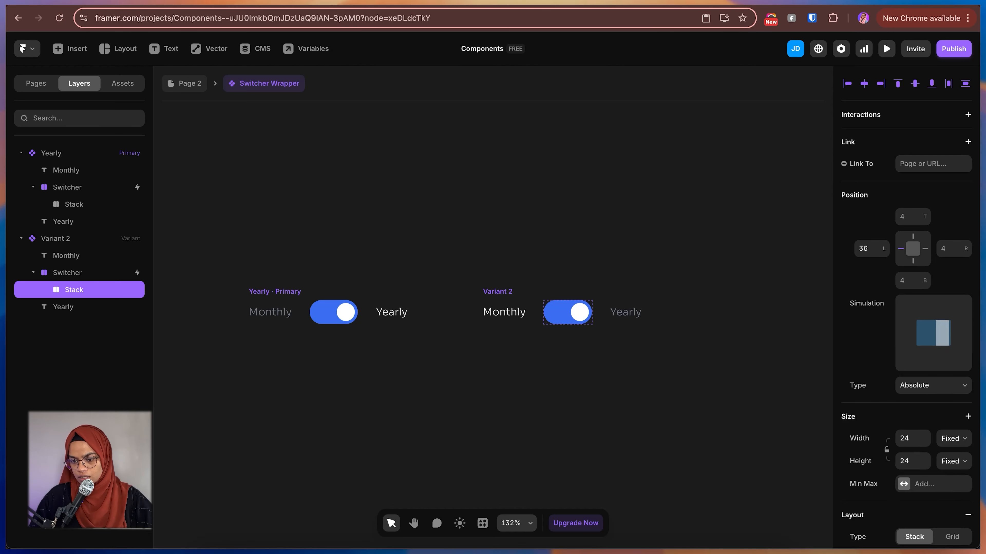
left_click(866, 249)
type("4")
key("Return")
key("Escape")
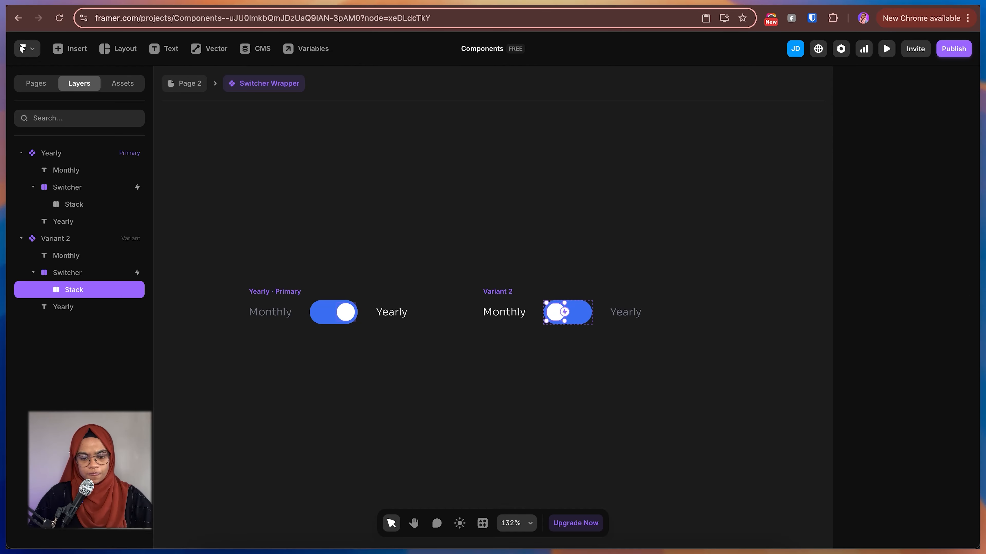
Collapse both variants' layers and rename Variant 2 as Monthly
left_click(21, 153)
left_click(21, 170)
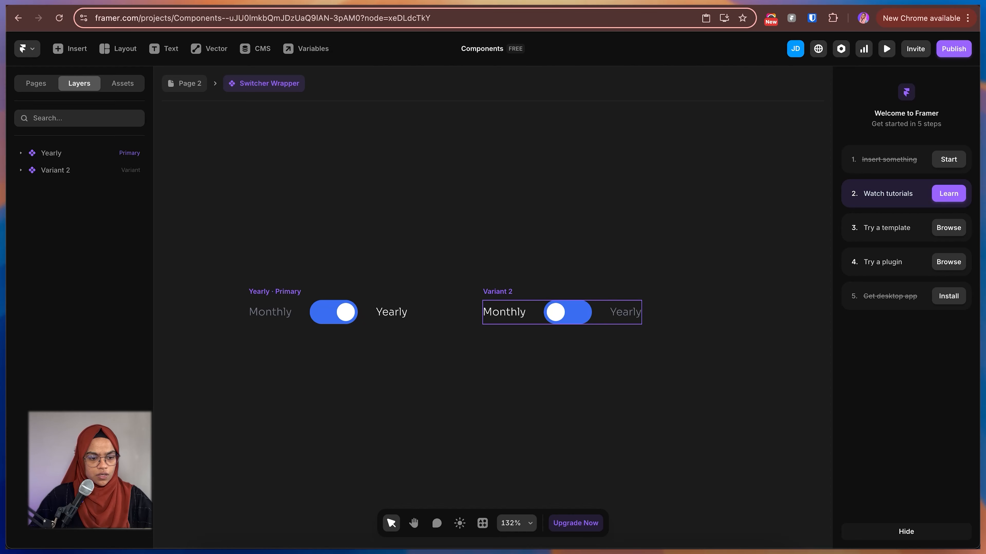
double_click(56, 170)
type("Monthly")
key("Return")
key("Escape")
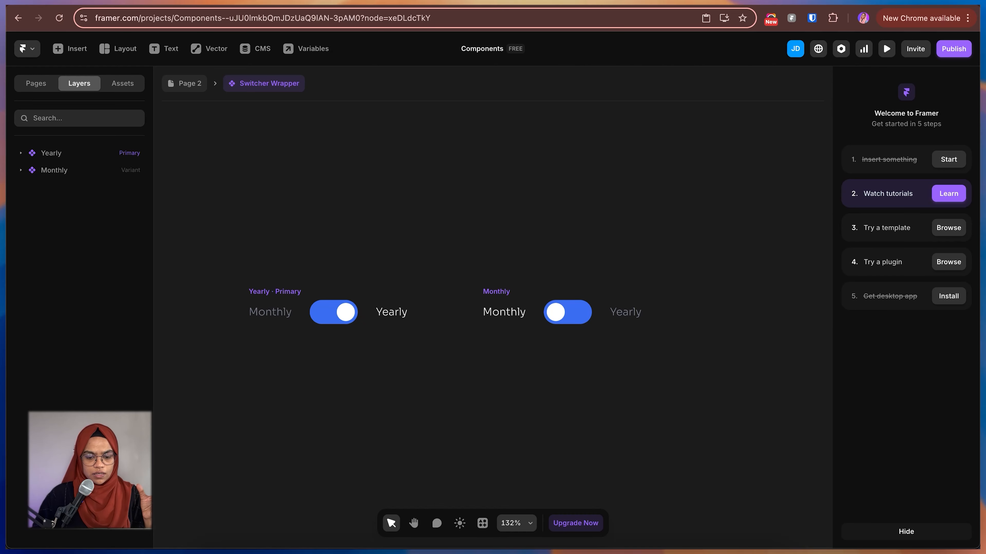
Add a Click interaction from the Switcher in the Yearly variant to the Monthly variant, with no delay
left_click(328, 312)
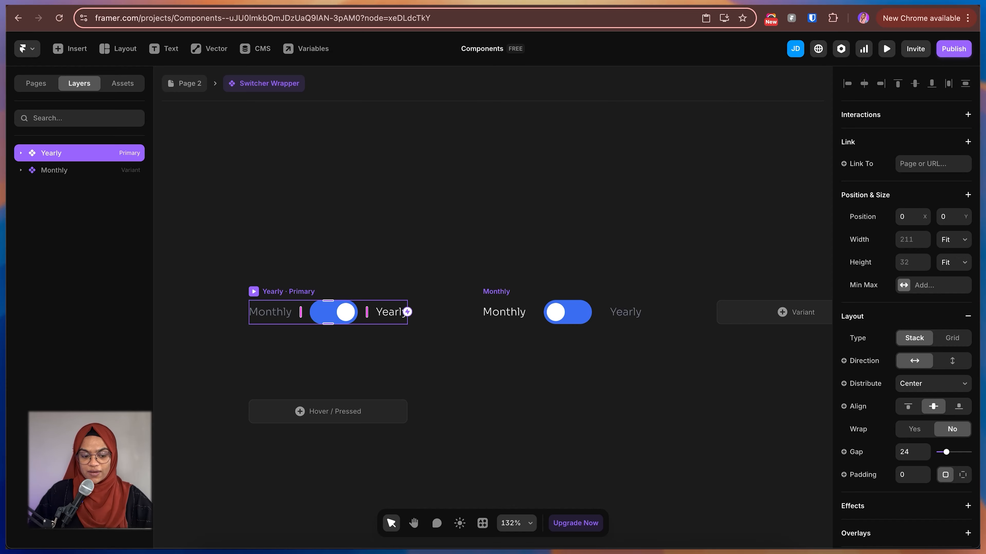
left_click(419, 357)
scroll(408, 323, "up", 2)
double_click(317, 310)
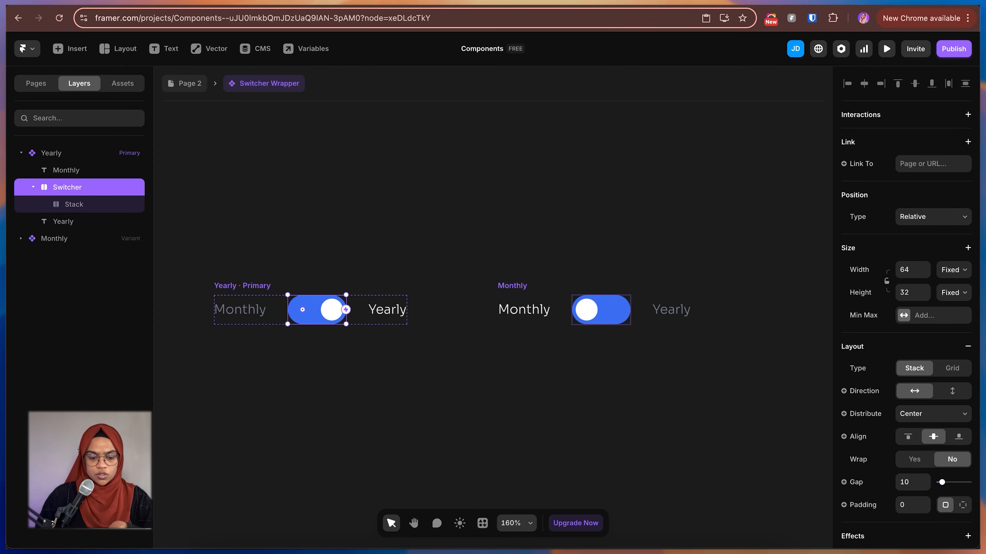
key("Escape")
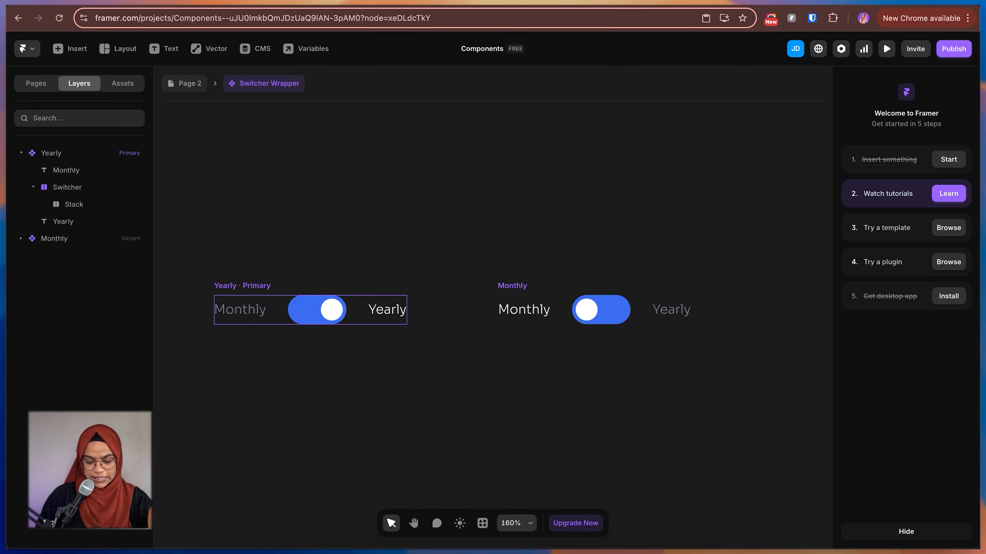
left_click(309, 310, "super")
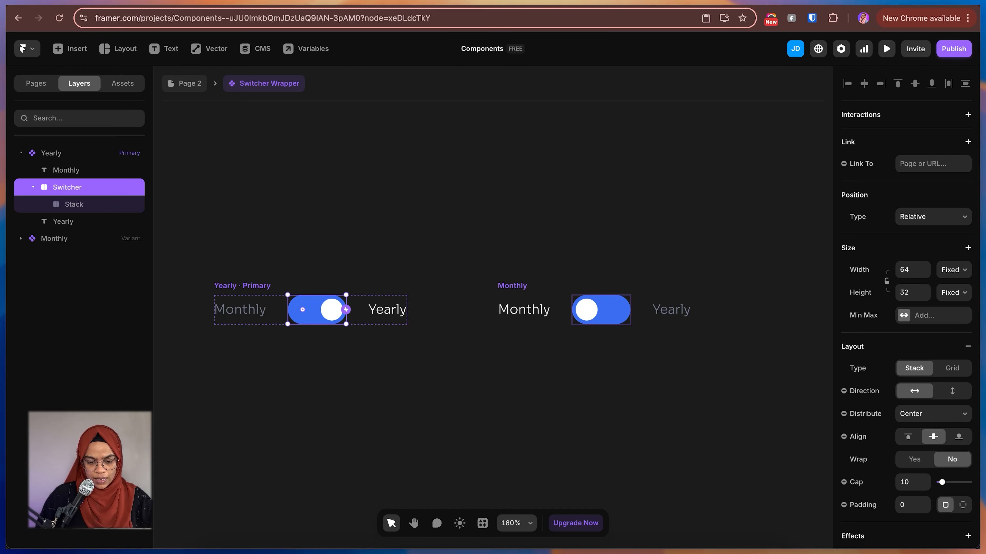
left_click_drag(345, 309, 497, 309)
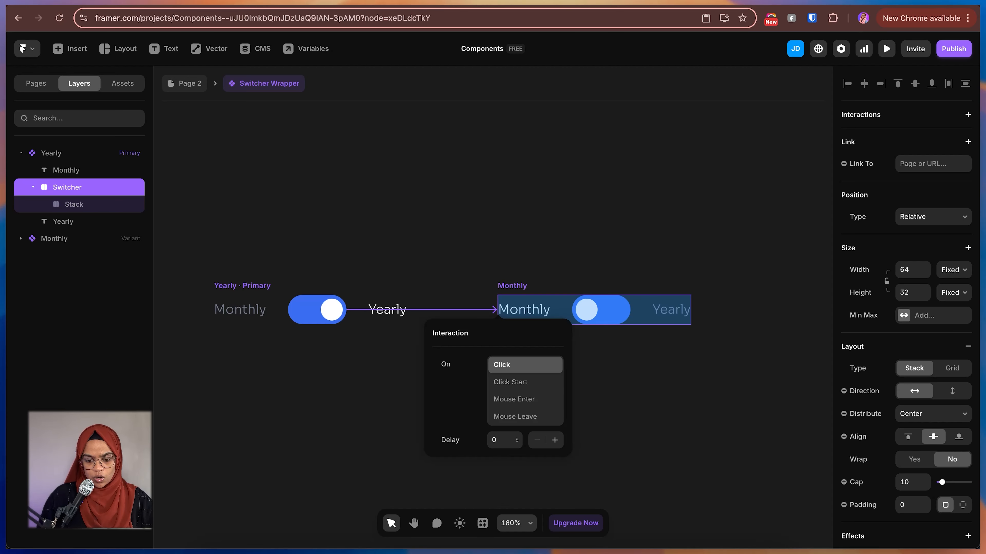
key("Escape")
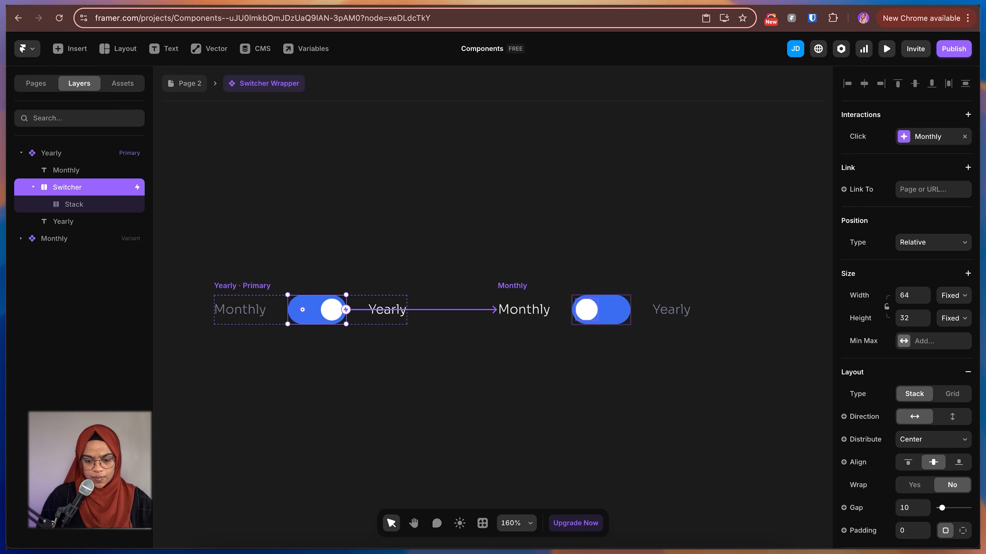
Add an interaction from the Switcher in the Monthly variant back to the Yearly variant
left_click(586, 309, "super")
left_click(614, 310)
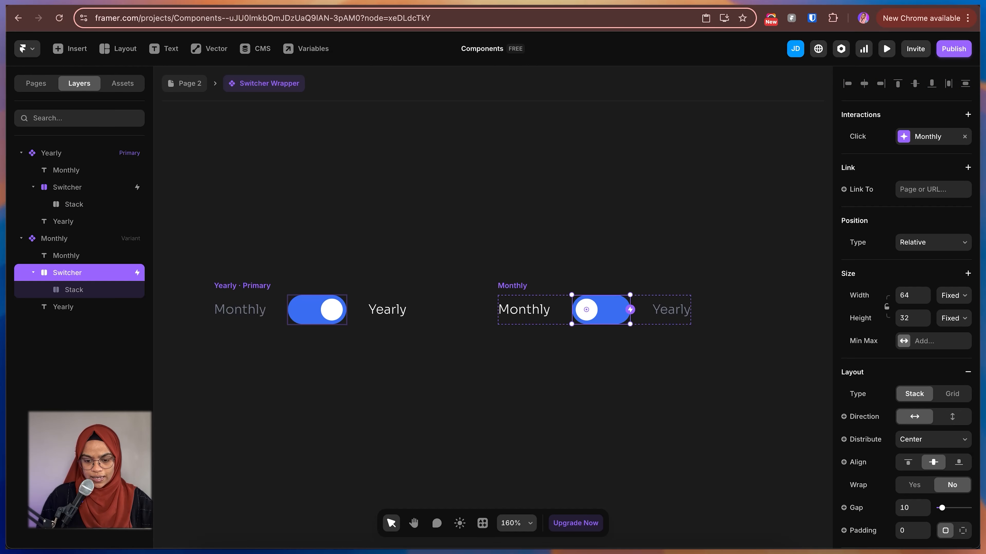
left_click_drag(630, 310, 408, 309)
left_click(543, 240)
left_click(544, 241)
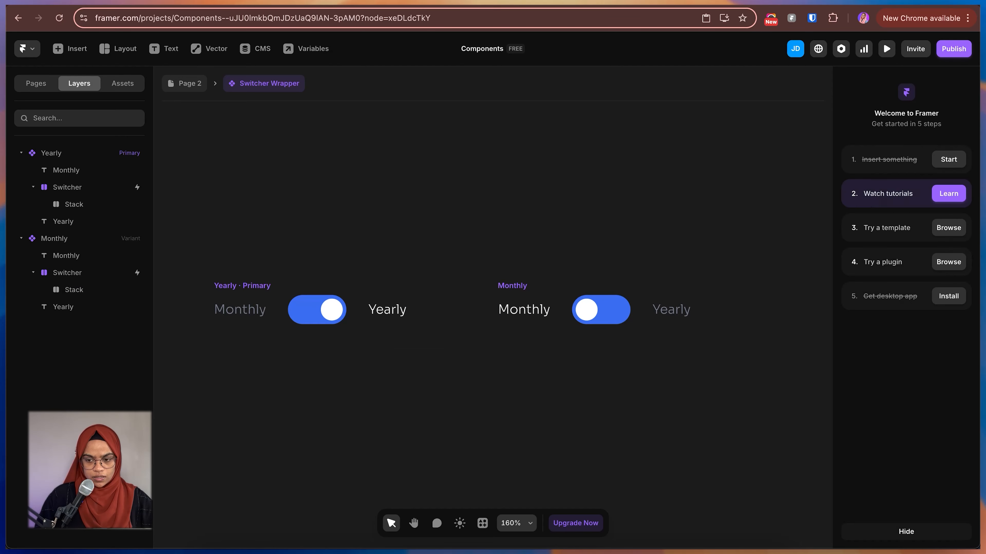
Preview the component and toggle the switcher to Monthly and back to Yearly
left_click(887, 49)
left_click(496, 306)
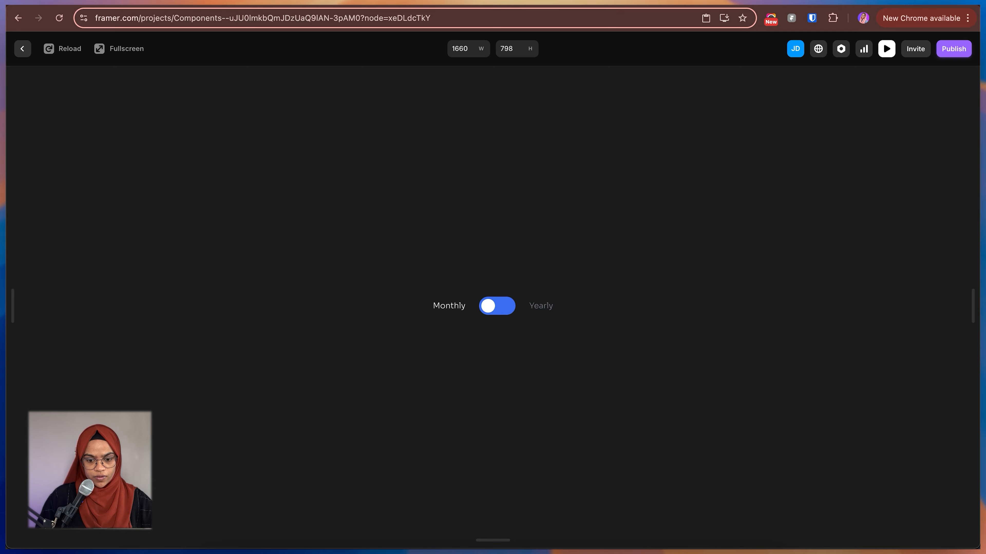
left_click(497, 306)
key("Escape")
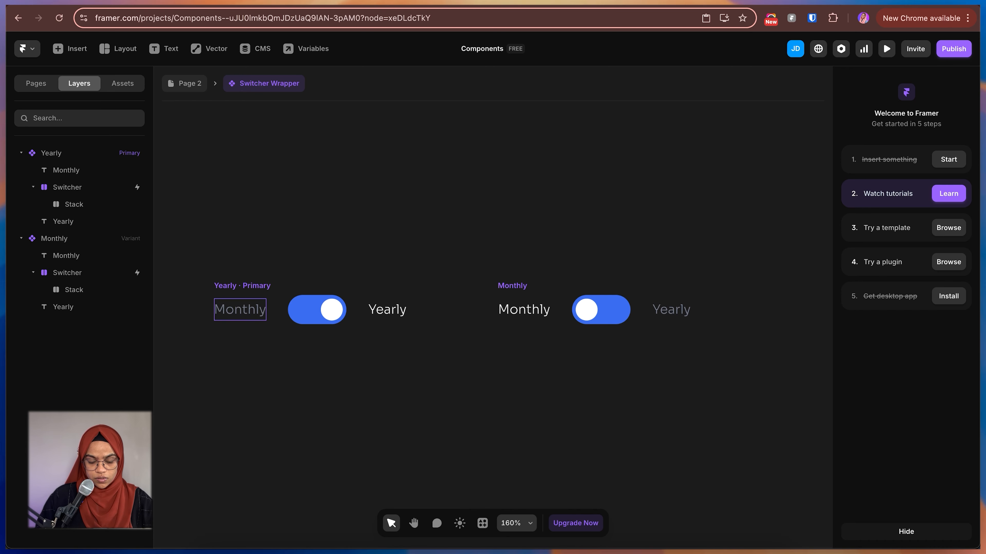
Add an interaction from the Monthly label in the Yearly variant to the Monthly variant
left_click(264, 309)
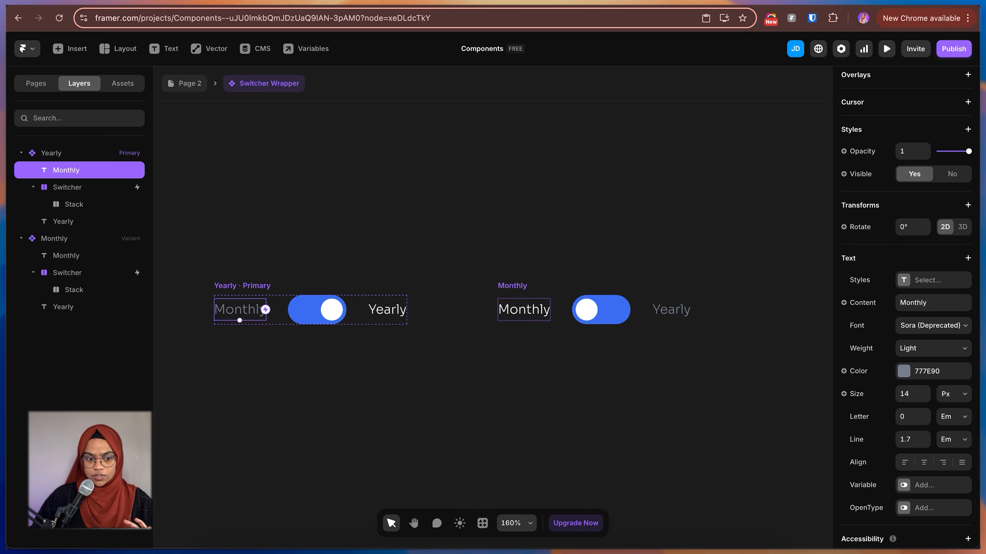
left_click_drag(265, 309, 582, 310)
key("Escape")
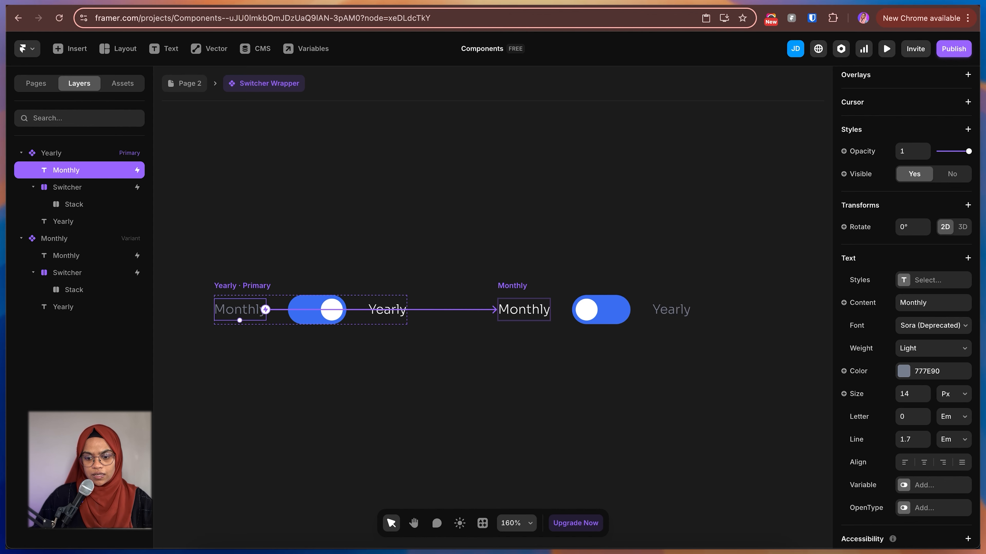
Add an interaction from the Yearly label in the Monthly variant to the Yearly variant
left_click(671, 310)
left_click_drag(690, 310, 388, 309)
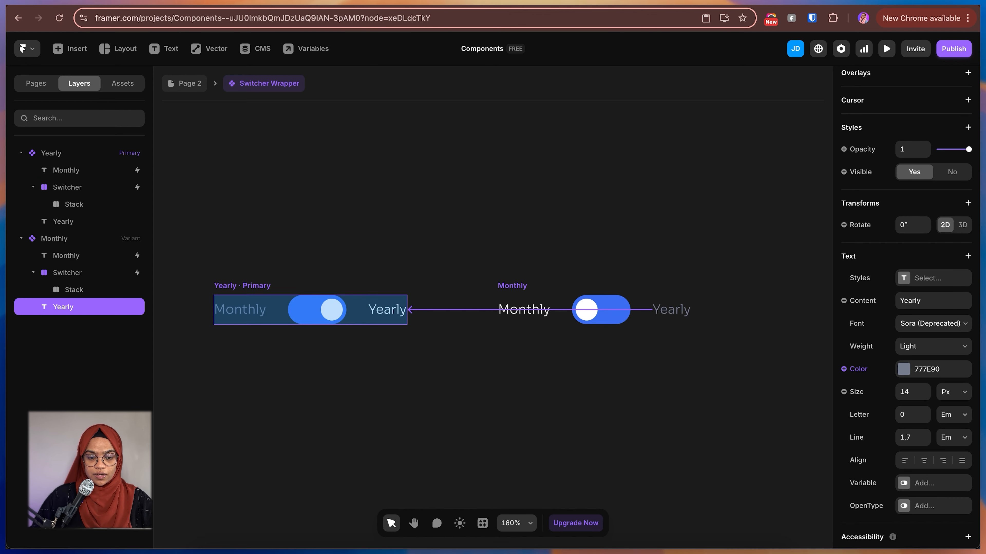
left_click(406, 365)
left_click(574, 233)
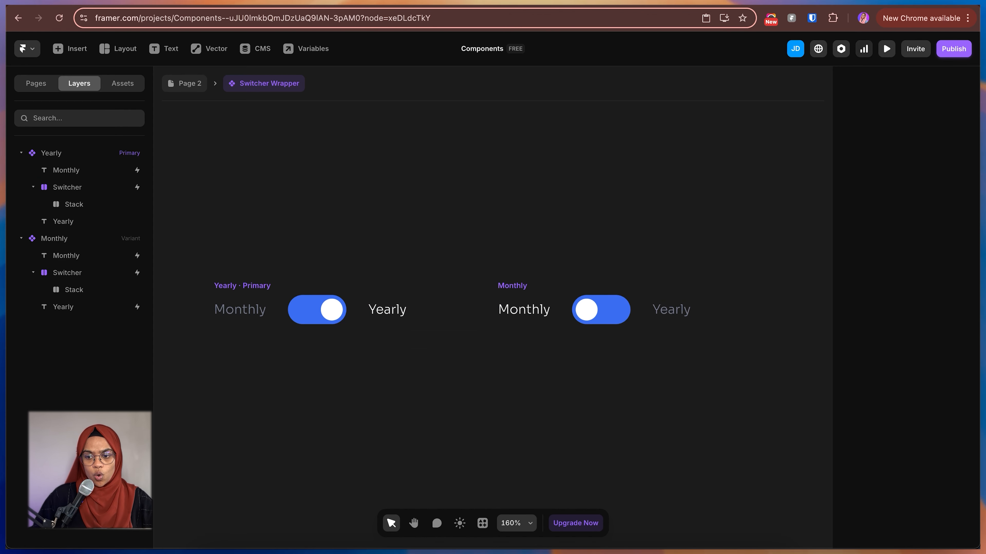
Preview the component and toggle the switcher repeatedly between Yearly and Monthly
left_click(887, 49)
left_click(497, 306)
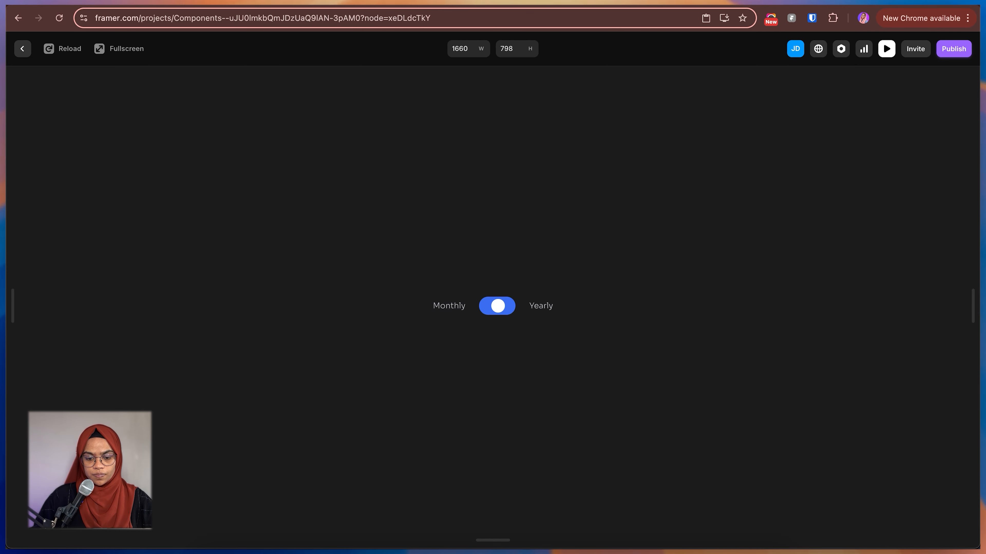
left_click(497, 306)
left_click(497, 306)
left_click(497, 306)
left_click(498, 306)
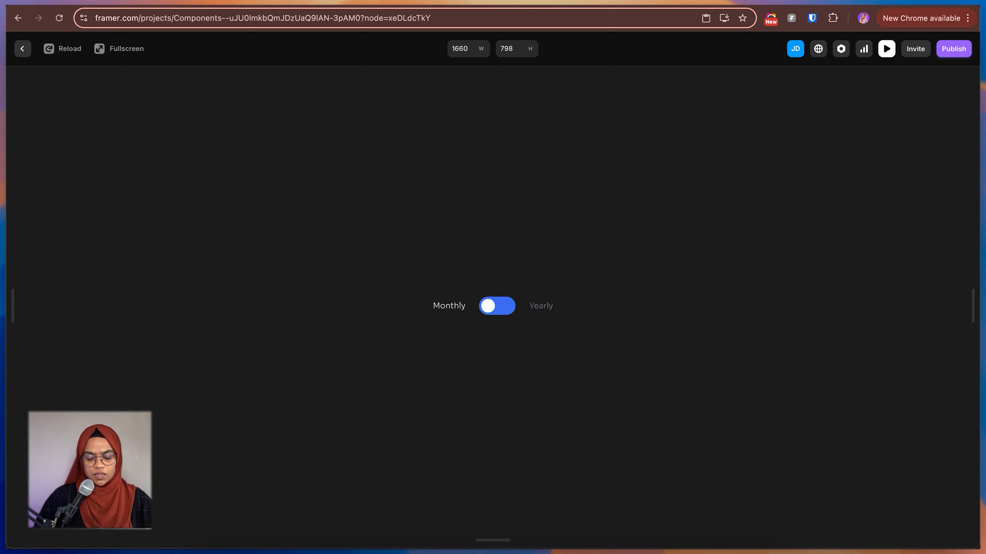
left_click(22, 49)
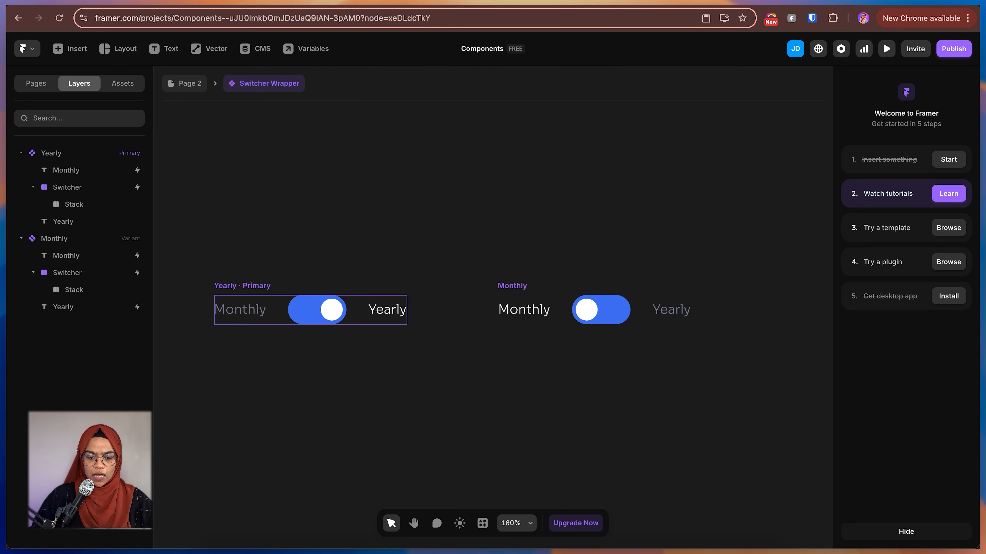
Select the primary Yearly variant and preview the switcher's toggle animation once more
left_click(310, 309)
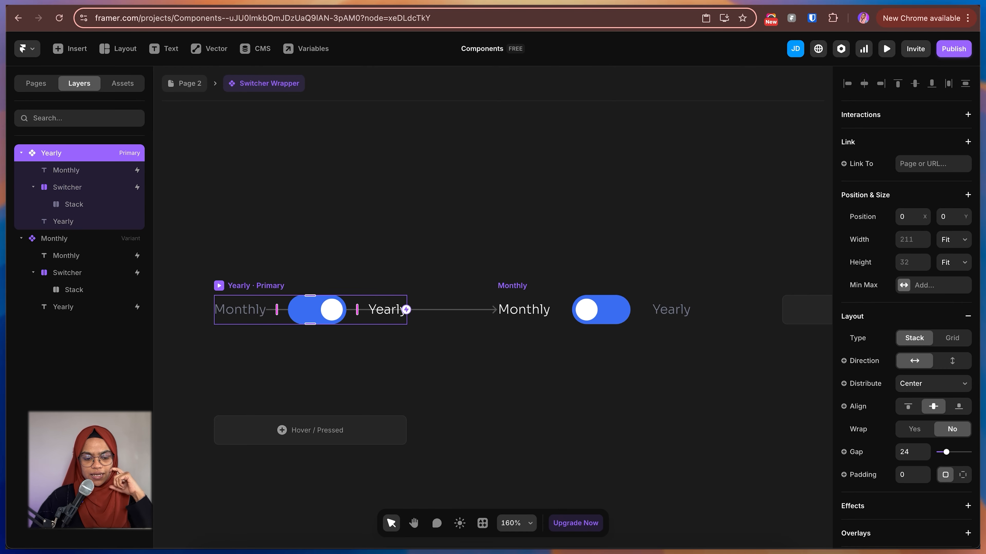
left_click(438, 310)
key("super+p")
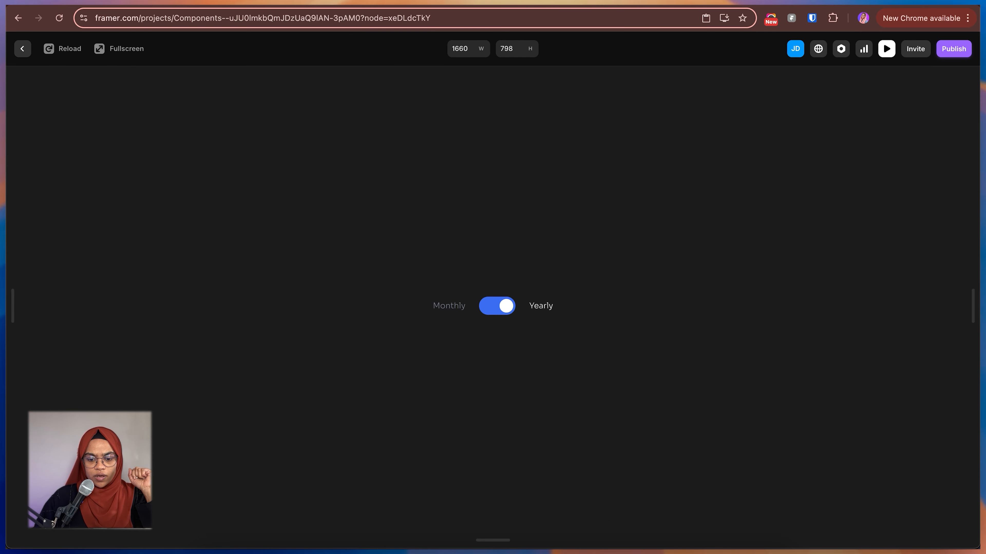
left_click(497, 306)
left_click(498, 306)
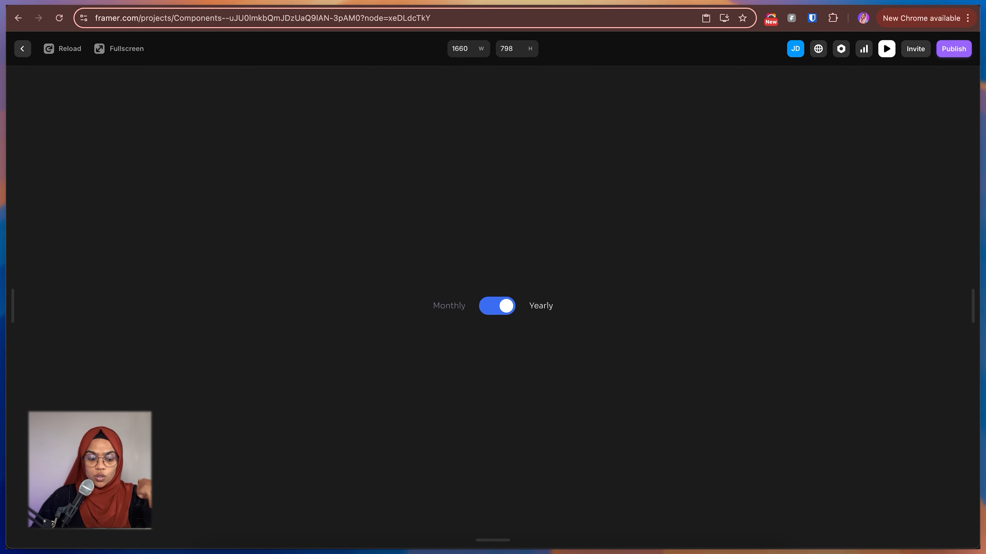
key("Escape")
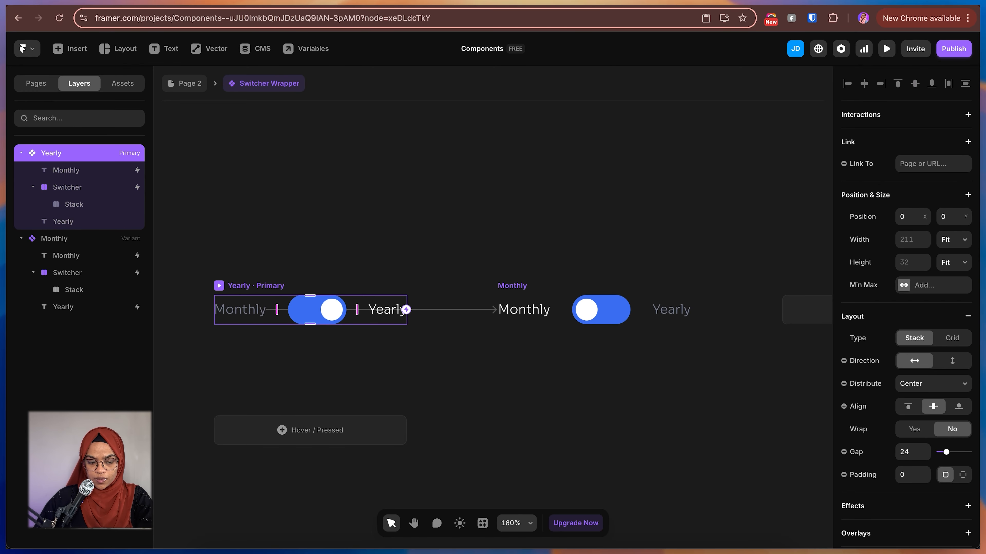
Try the Ease and Spring transition types on the primary Yearly variant, and set its transition to Instant
scroll(906, 308, "down", 4)
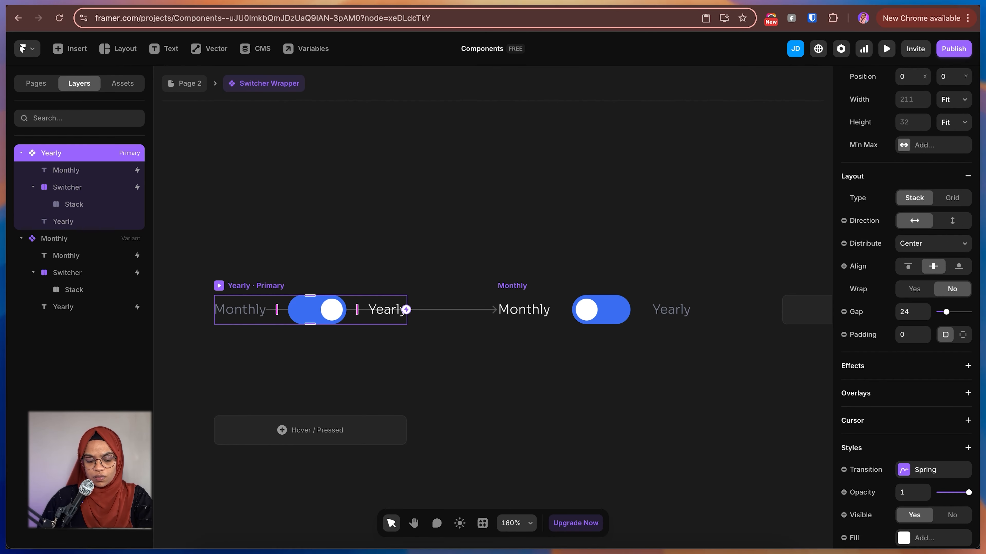
scroll(906, 308, "down", 7)
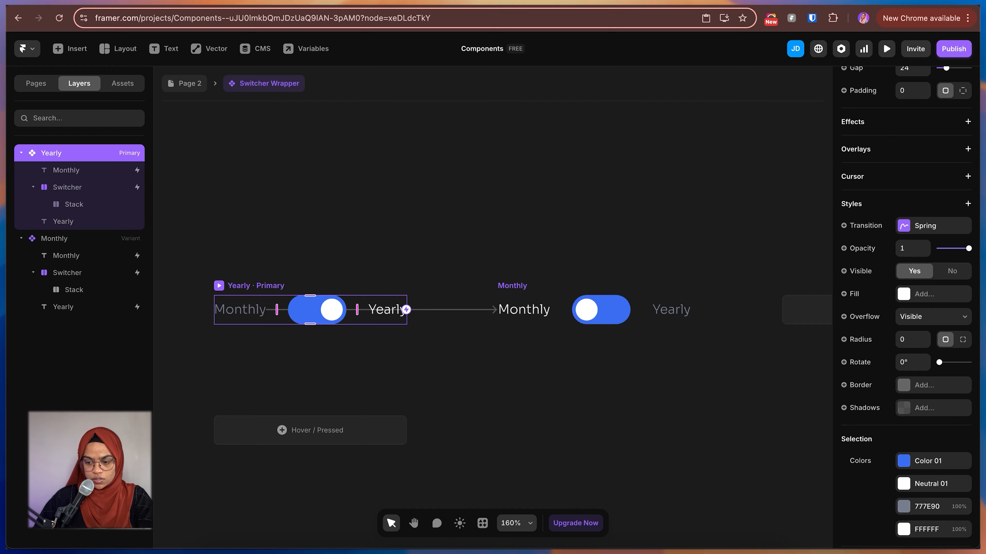
left_click(933, 226)
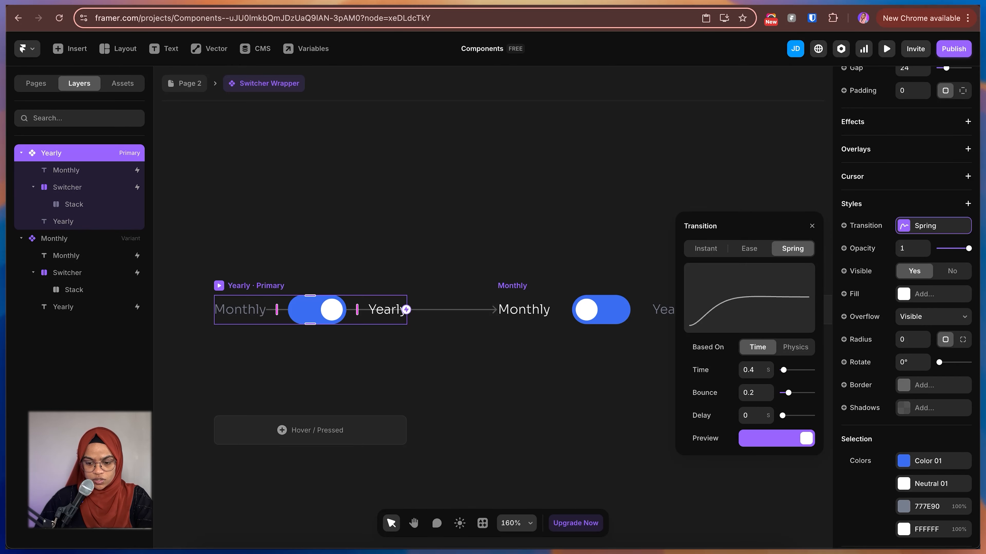
left_click(705, 248)
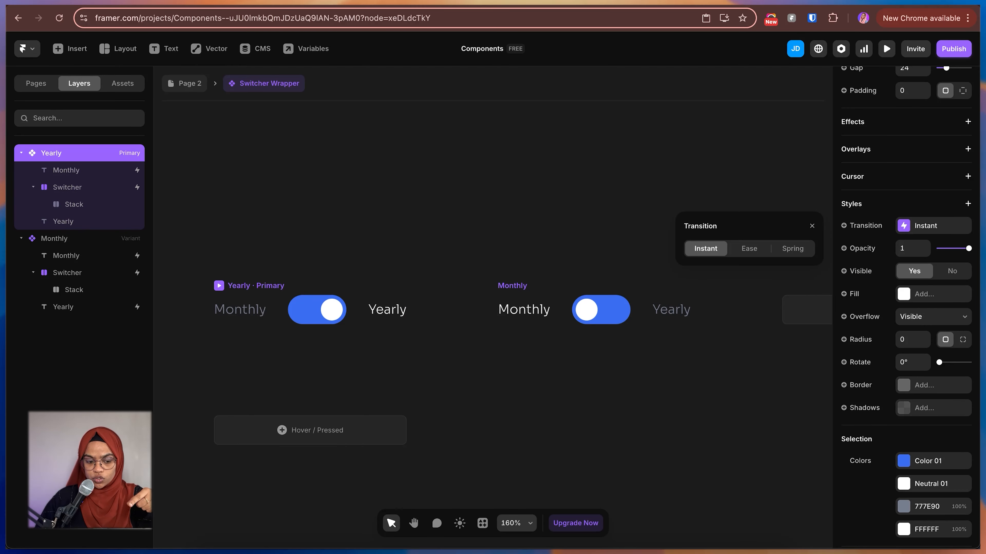
left_click(749, 249)
left_click(792, 248)
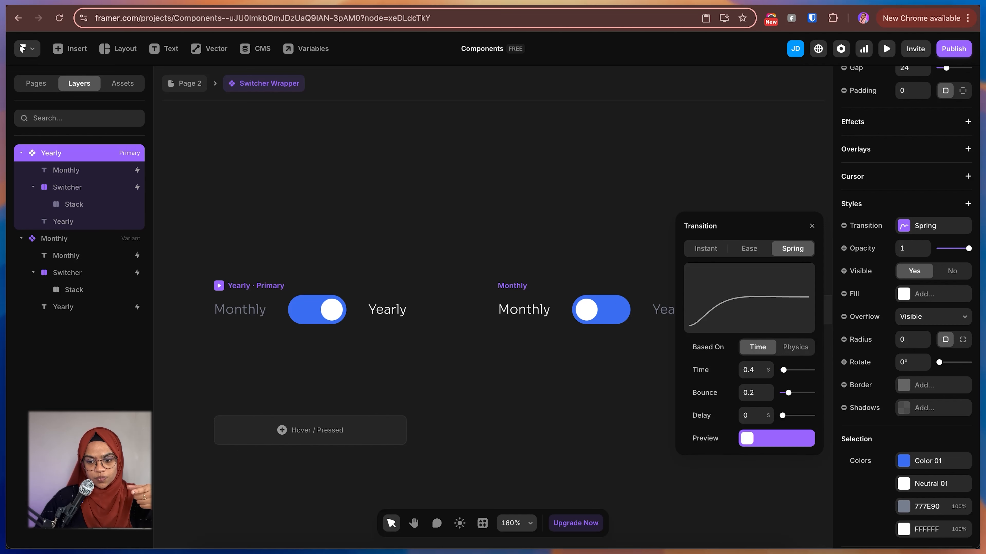
left_click(705, 248)
left_click(597, 217)
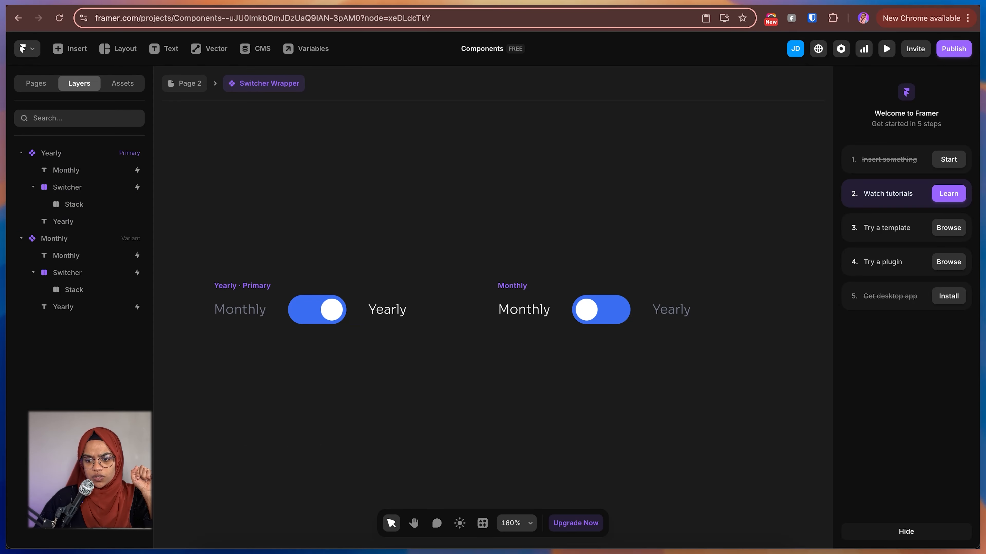
Preview the switcher with the Instant transition by toggling it several times
left_click(886, 48)
left_click(497, 305)
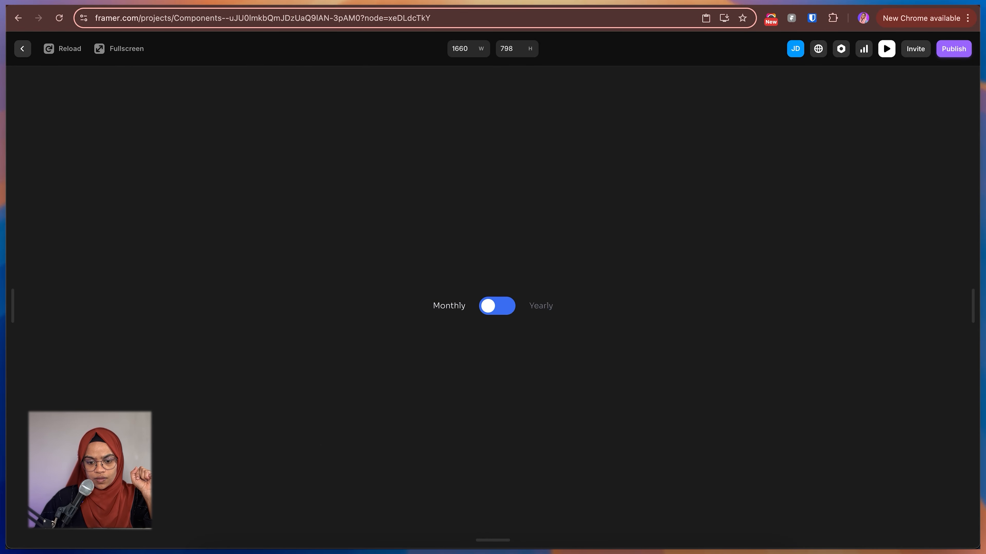
left_click(497, 306)
left_click(496, 306)
left_click(496, 306)
left_click(496, 306)
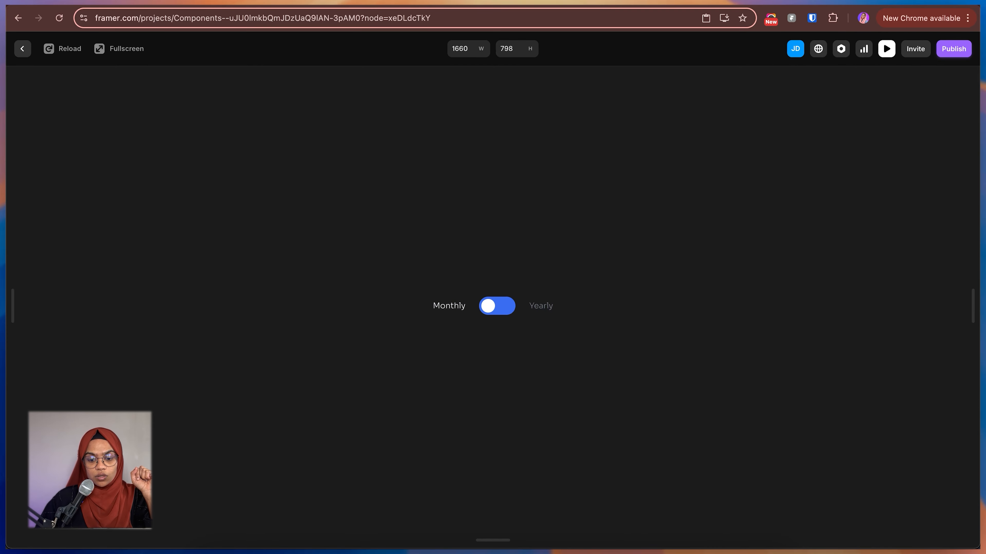
left_click(496, 306)
key("Escape")
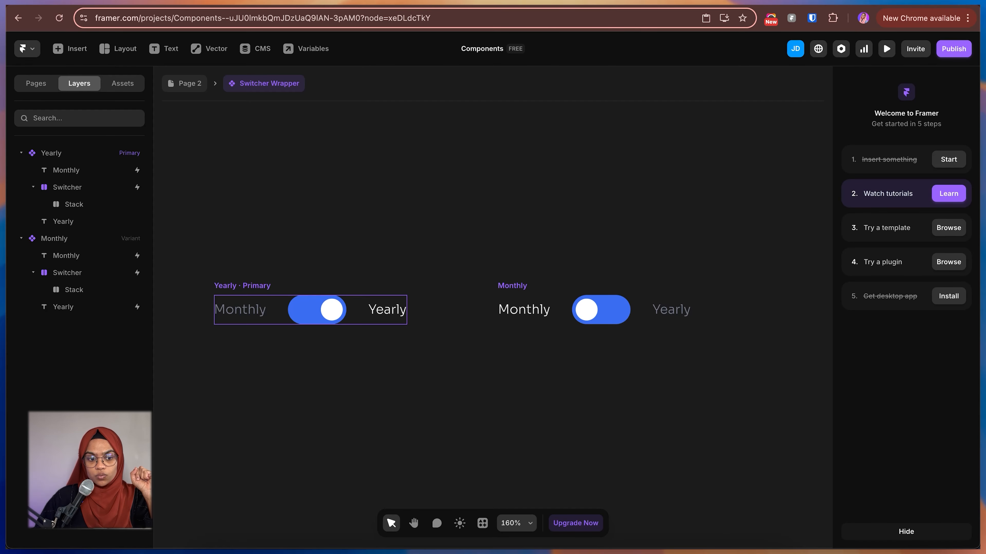
Change the Yearly variant's transition to Ease and reshape its curve to a custom Bezier of 0.44, 0, 0.47, 0.86
left_click(355, 309)
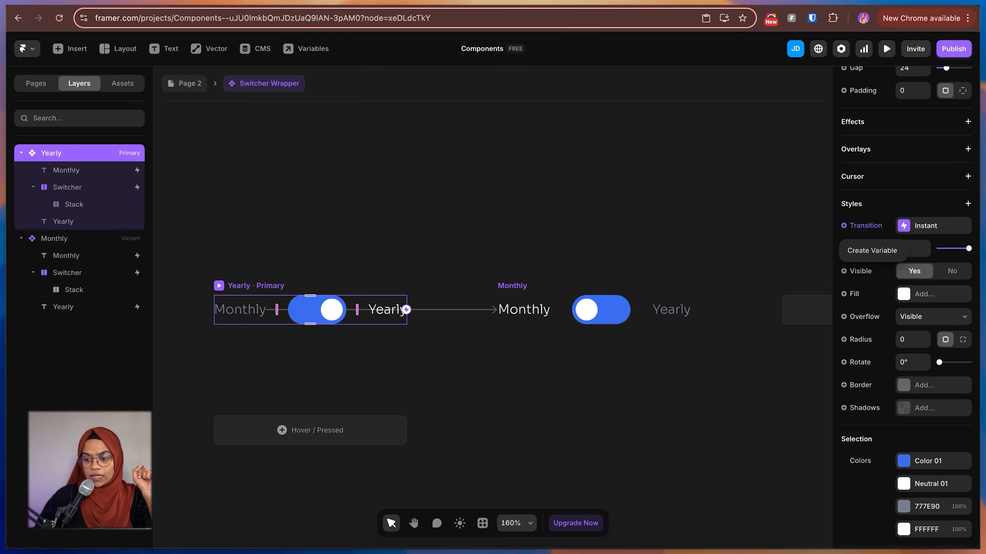
left_click(933, 225)
left_click(749, 248)
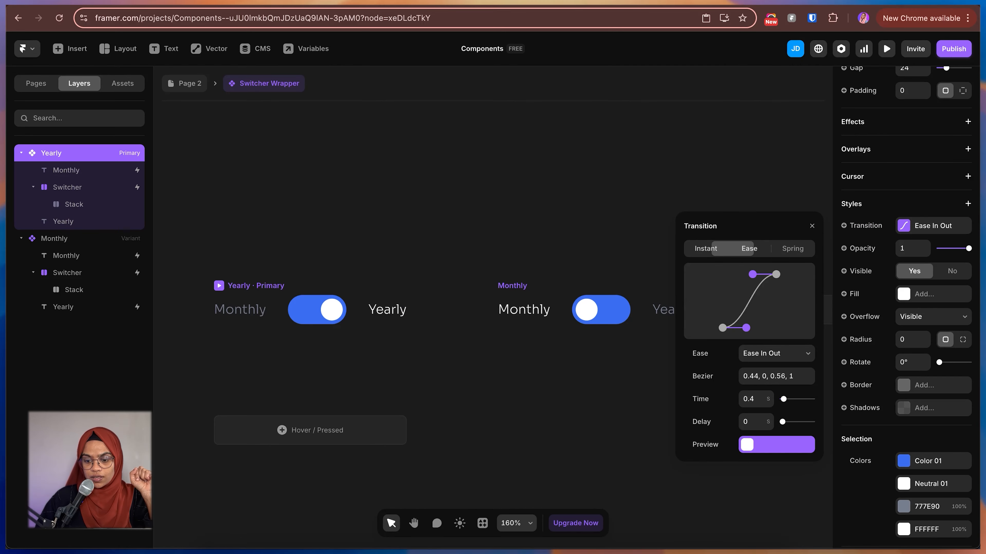
left_click(777, 353)
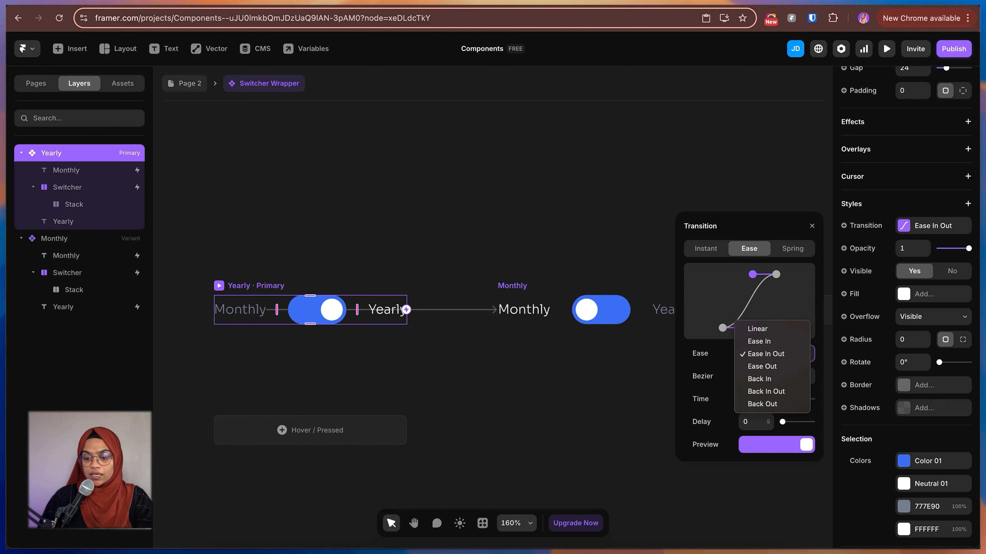
key("Escape")
left_click_drag(752, 275, 732, 286)
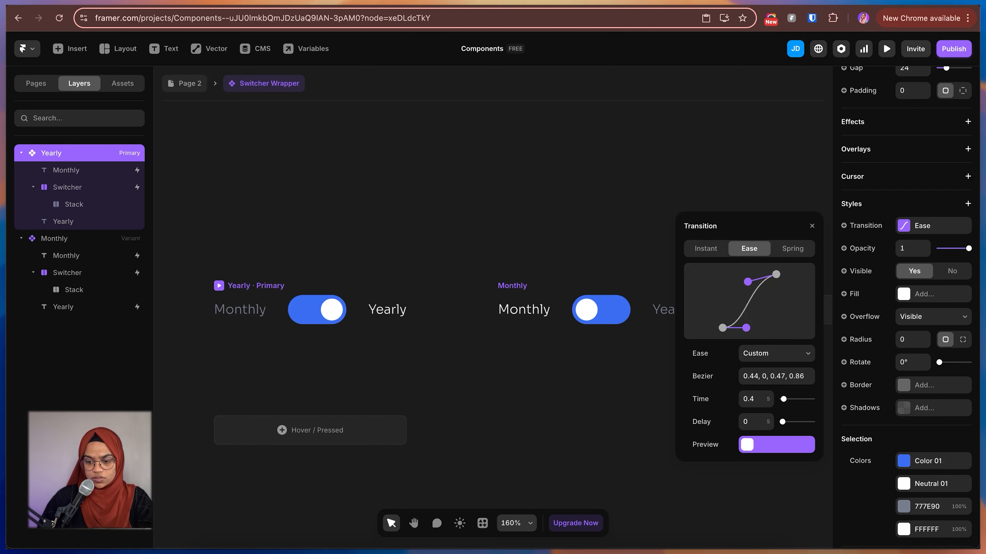
Set the Yearly variant's transition to a physics-based Spring with stiffness 500 and damping 80
left_click(793, 248)
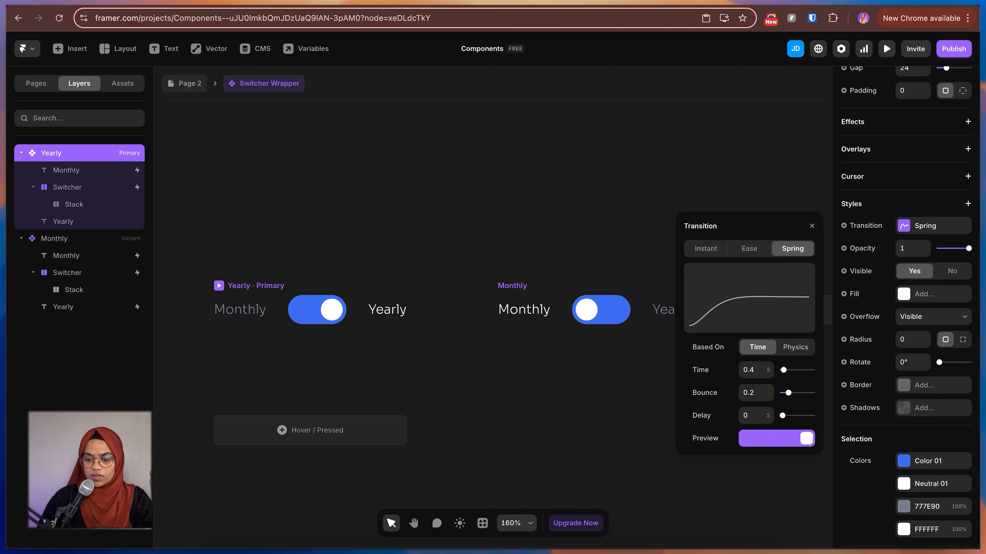
left_click(795, 347)
left_click(752, 370)
type("500")
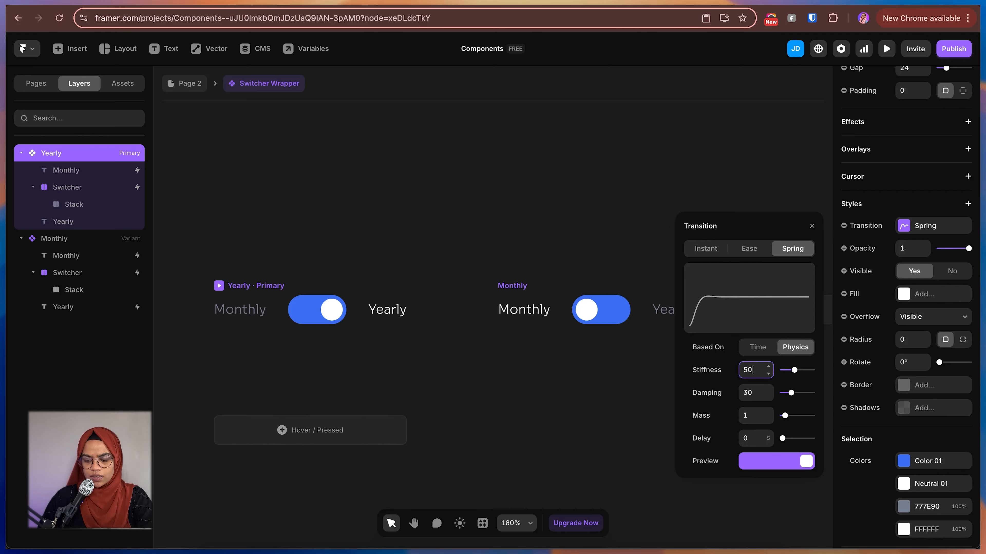
key("Tab")
type("80")
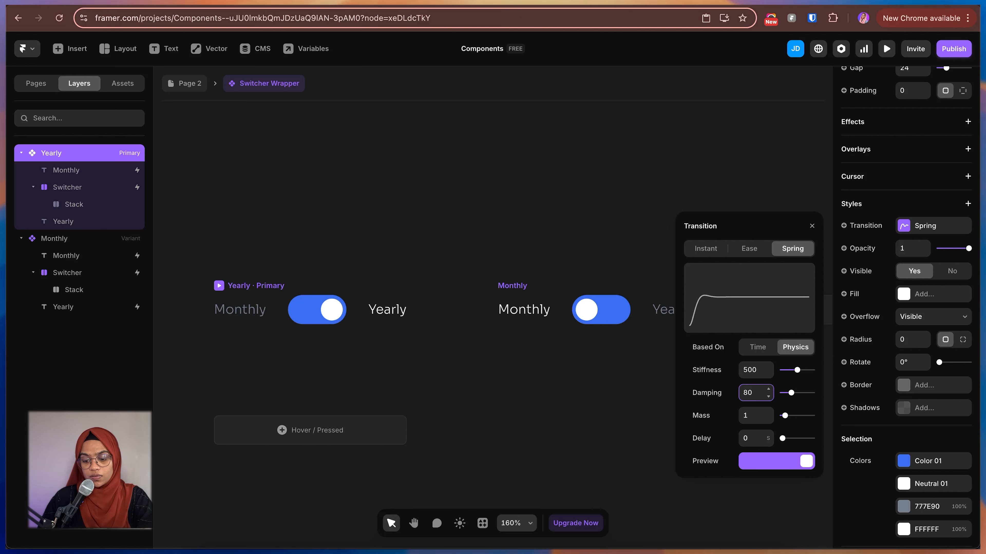
key("Return")
key("Escape")
Preview the switcher with the physics-based Spring transition by toggling it back and forth
key("super+p")
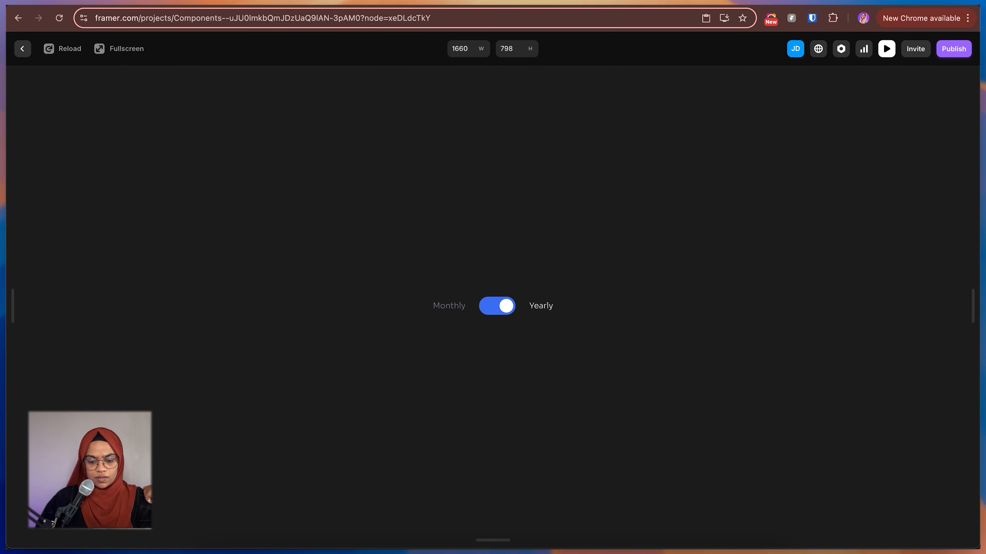
left_click(497, 306)
left_click(496, 306)
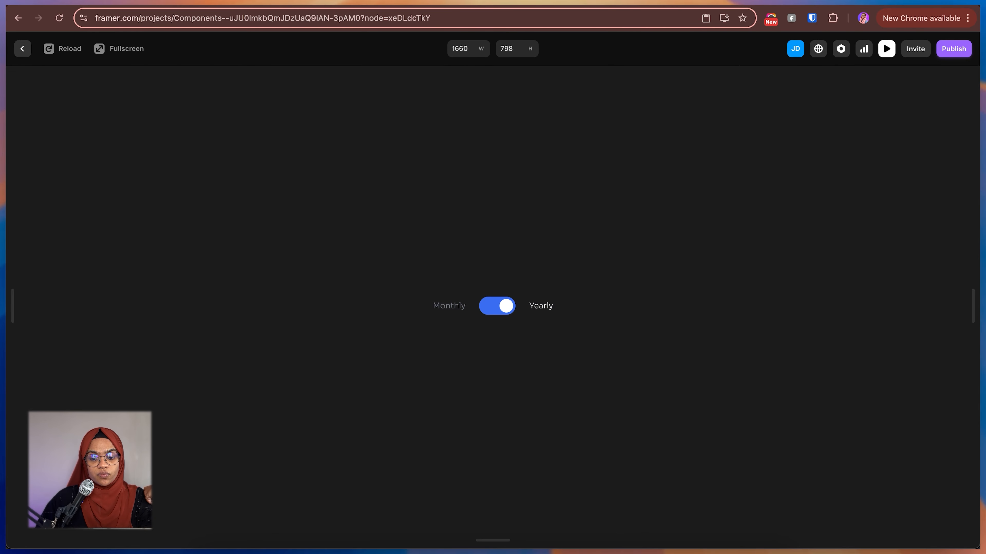
left_click(497, 305)
left_click(496, 306)
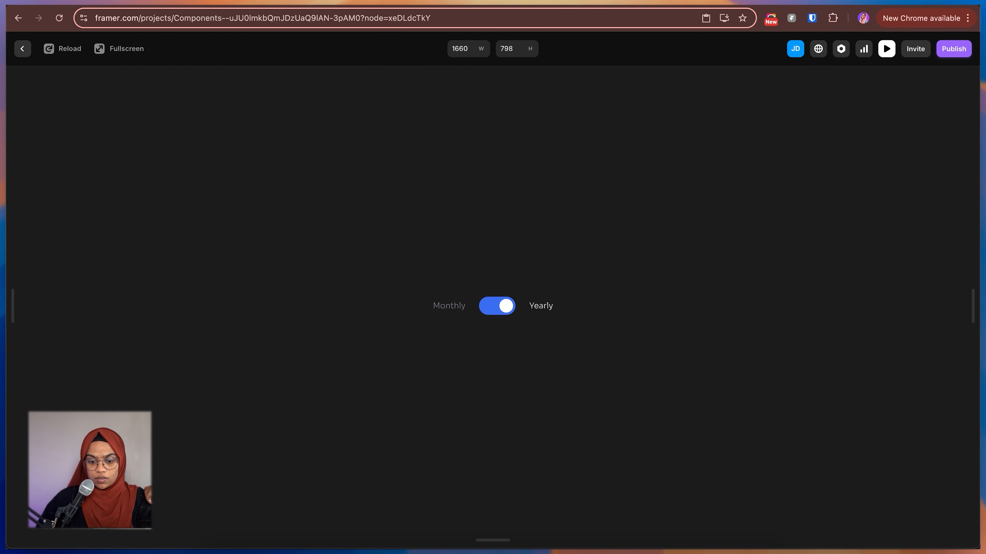
left_click(497, 305)
left_click(497, 306)
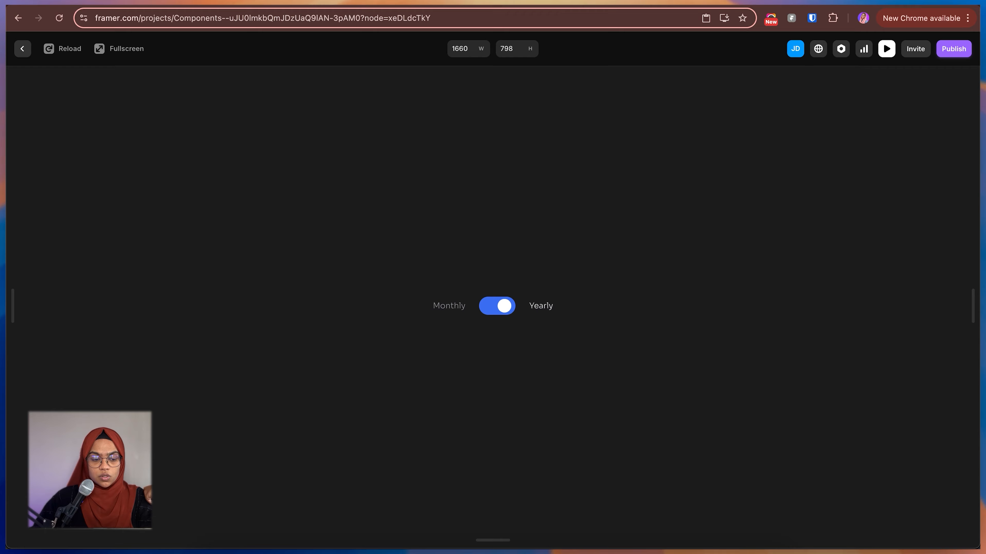
key("Escape")
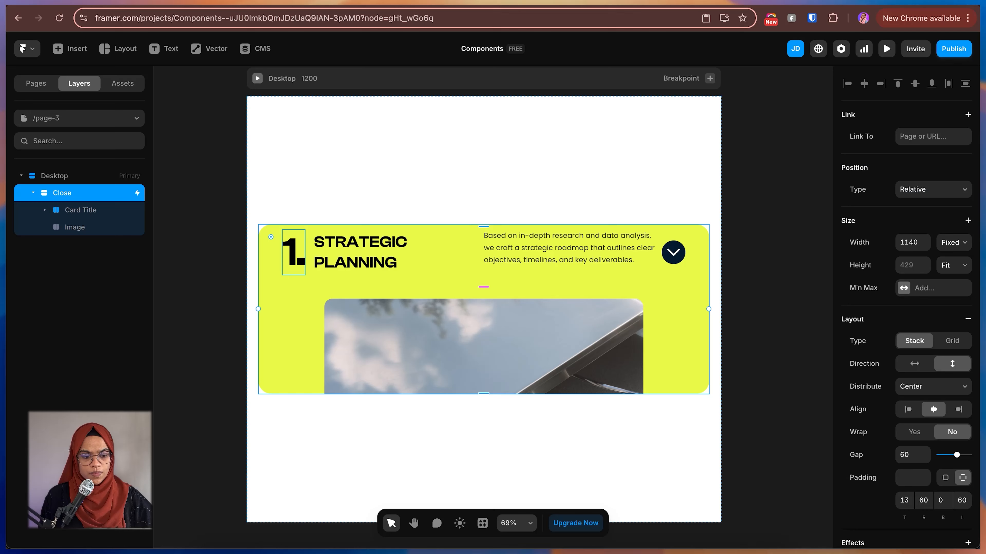
Undo the last rename of the Strategic Planning card's layer and collapse that layer in the layer tree
left_click(443, 252)
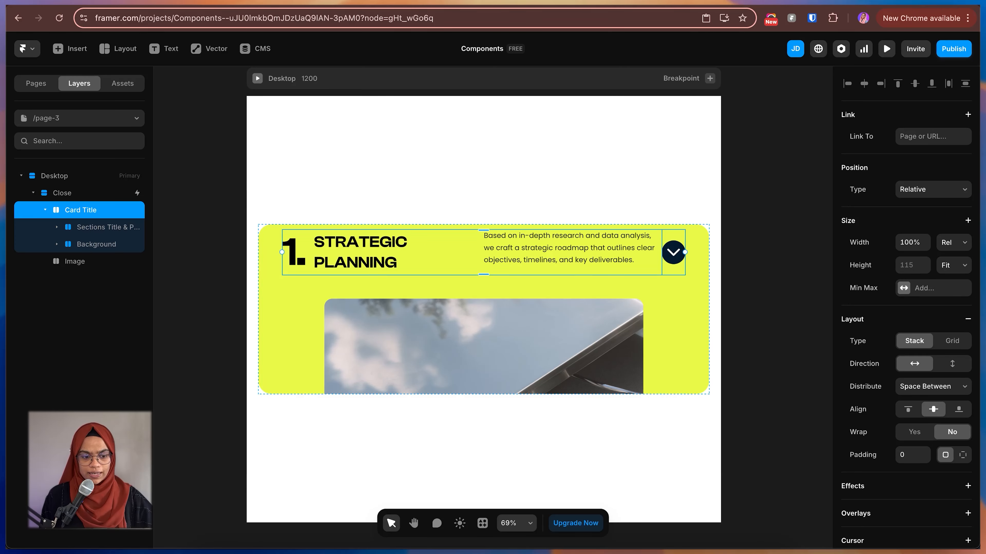
double_click(442, 253)
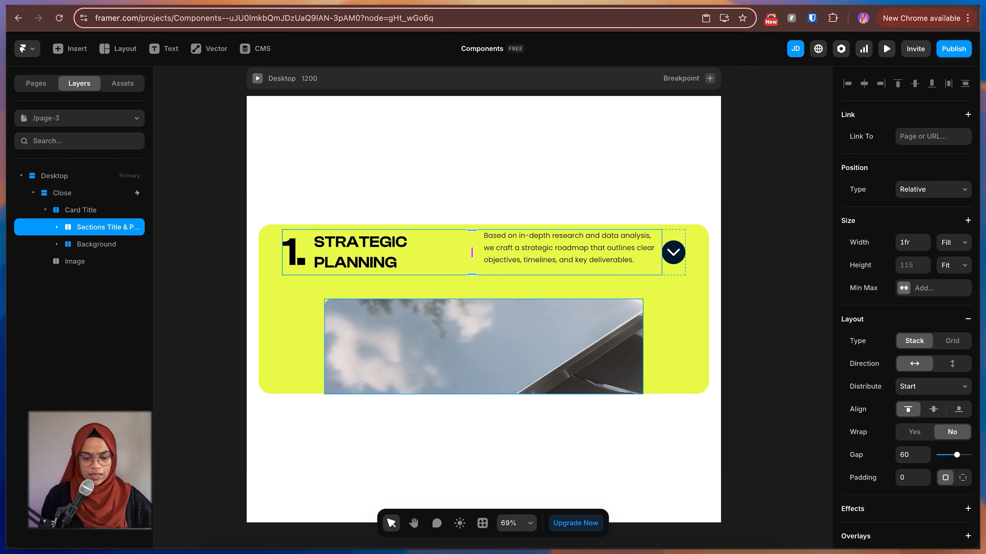
key("super+z")
key("Escape")
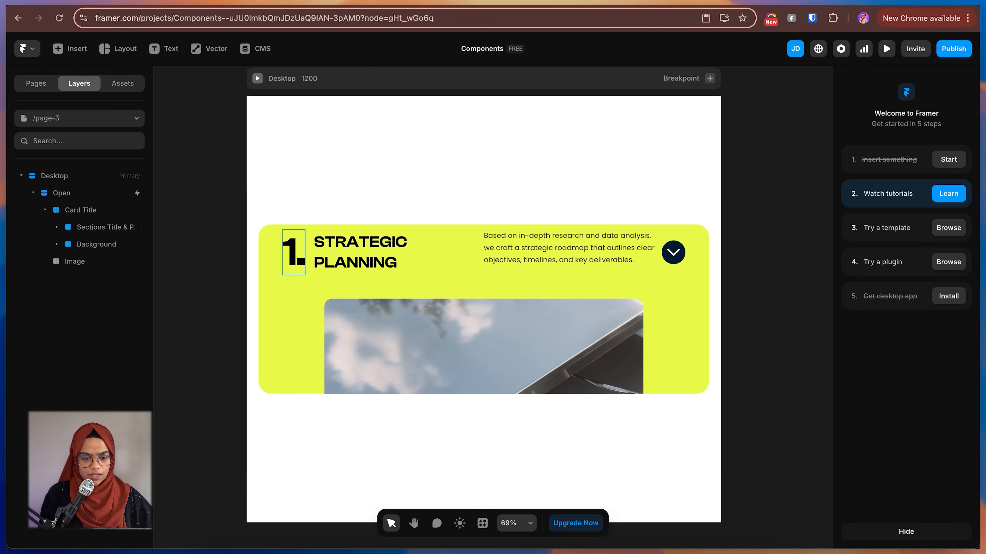
left_click(295, 228)
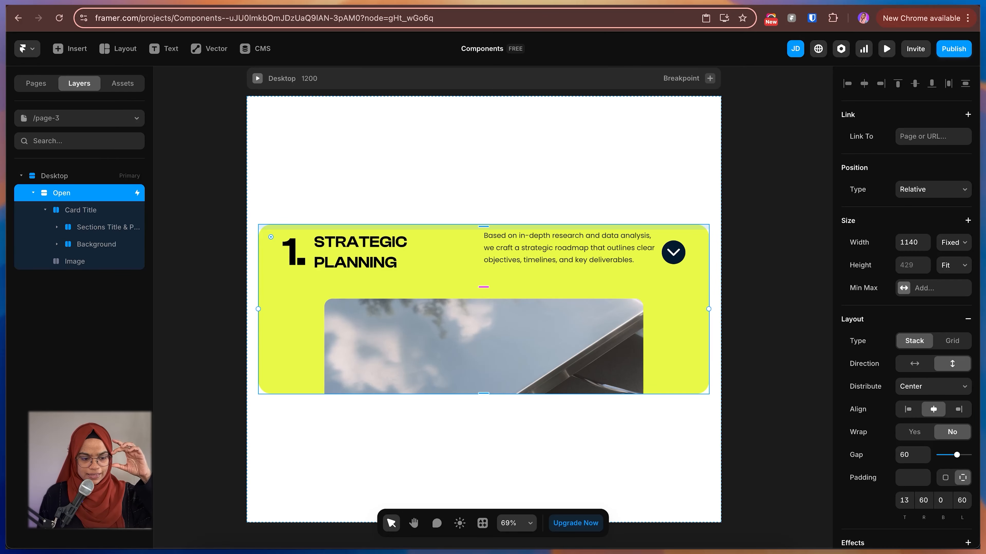
left_click(33, 193)
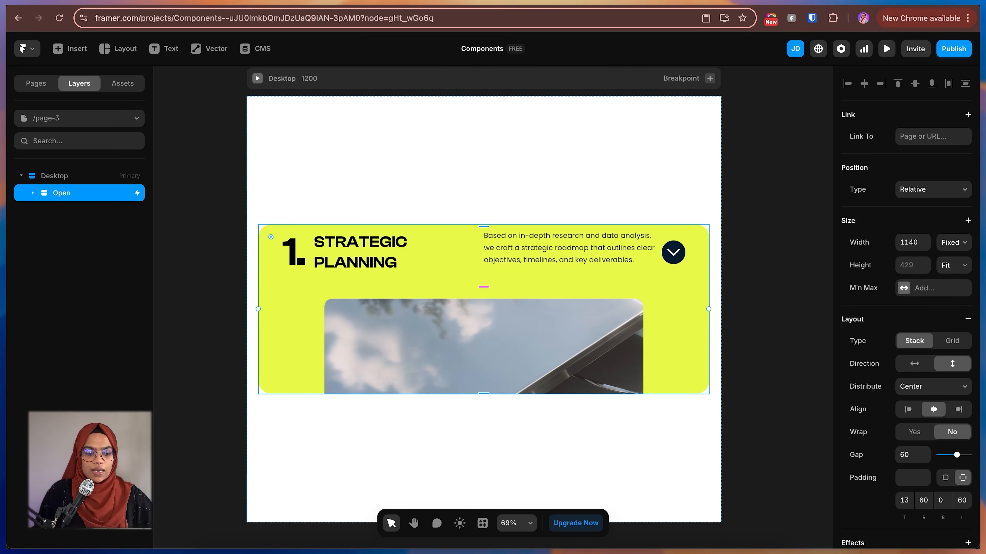
Turn the Open card stack into a component named FAQ and rename its primary variant Close
right_click(75, 193)
left_click(132, 182)
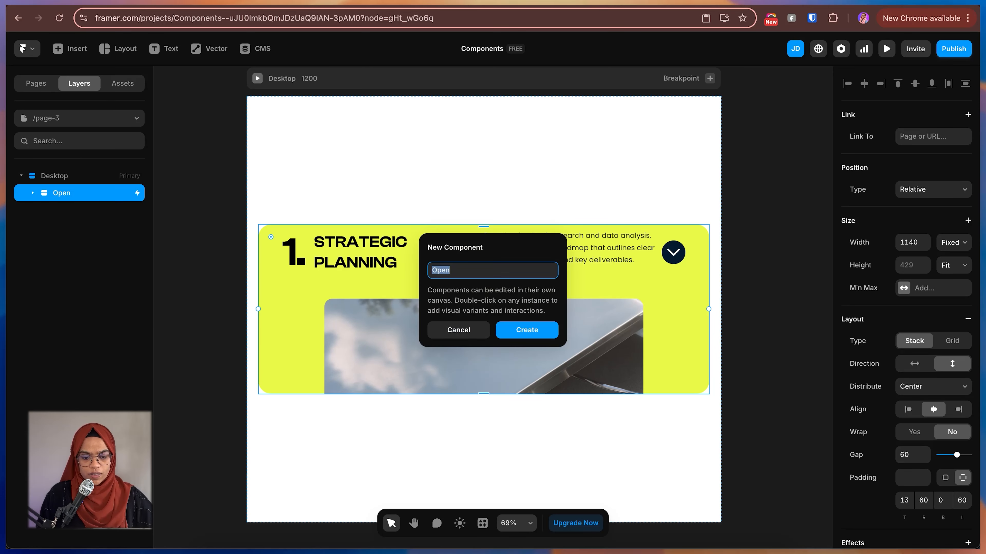
key("BackSpace")
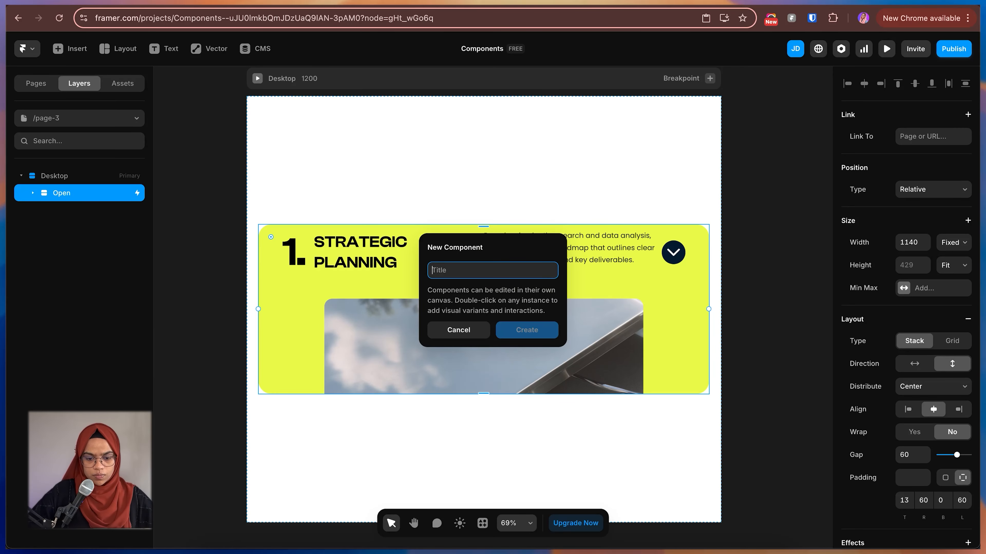
type("FAQ")
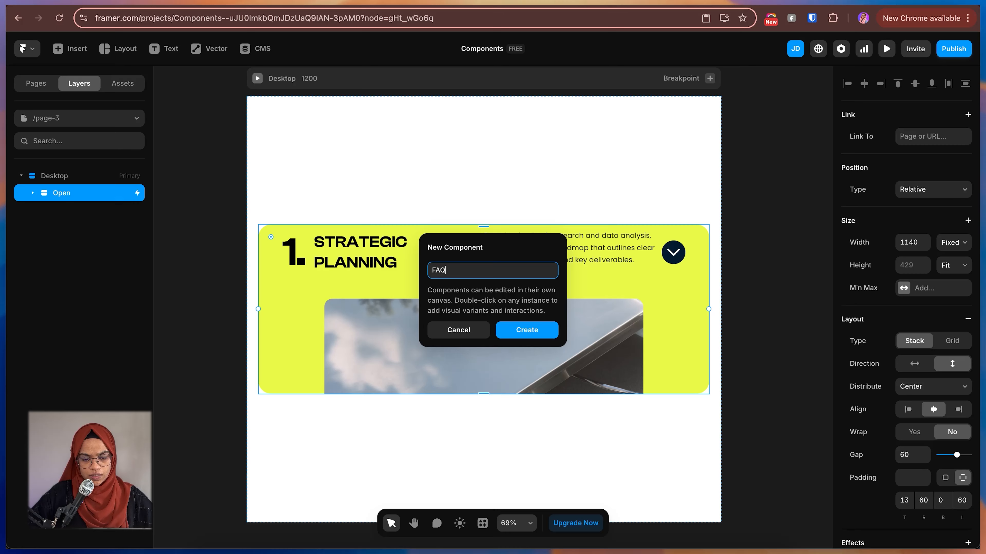
key("Return")
left_click(449, 178)
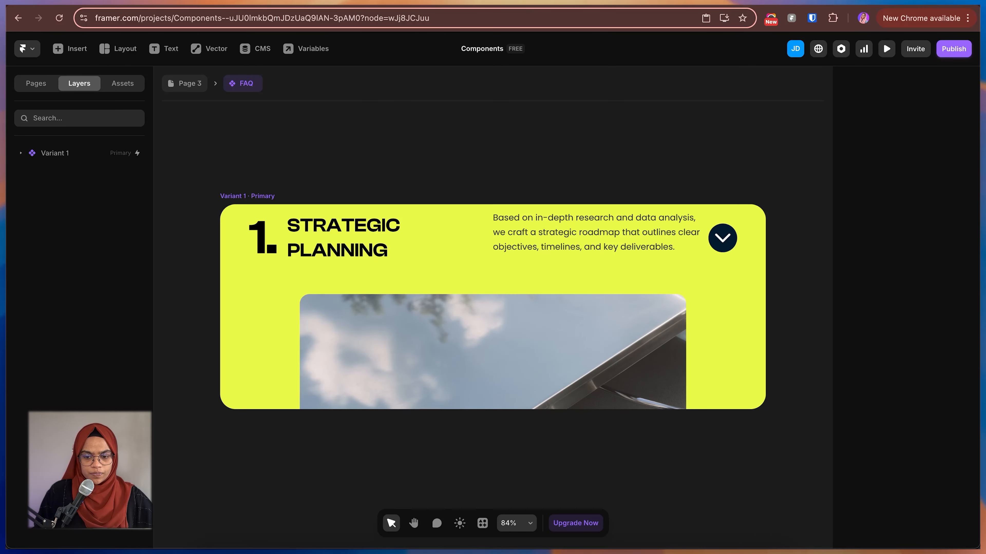
scroll(449, 178, "down", 3)
left_click(481, 248)
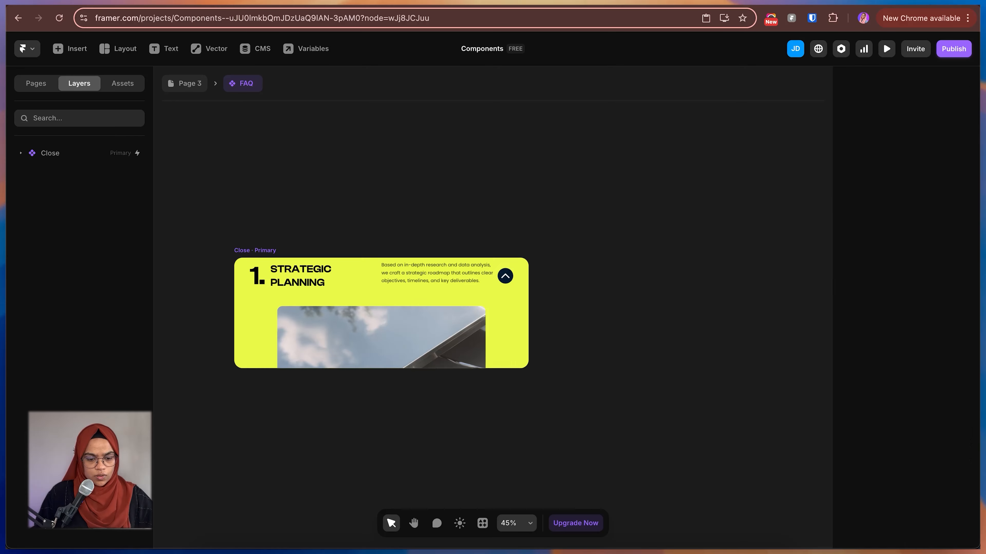
Hide the large sky image in the Close variant by setting its visibility to No
left_click(380, 295)
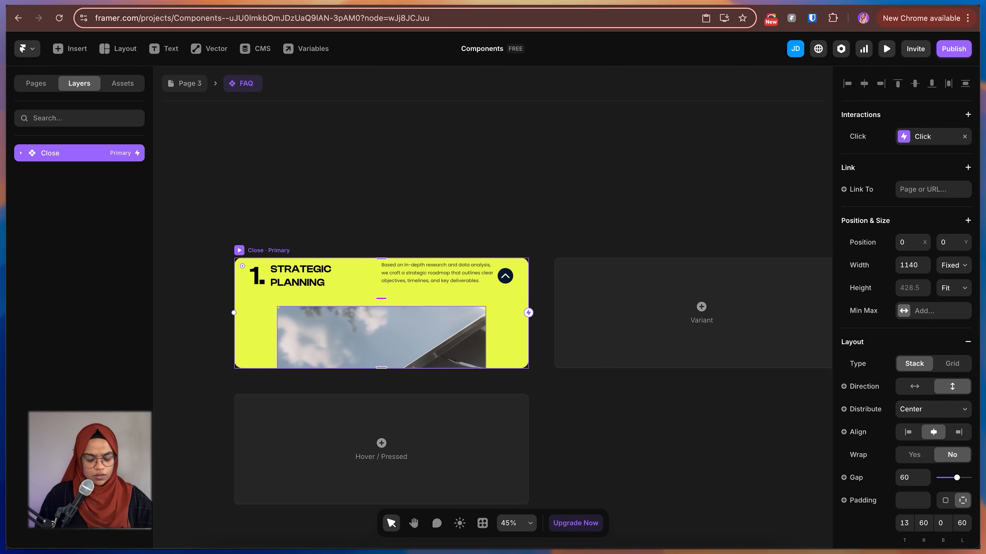
double_click(381, 337)
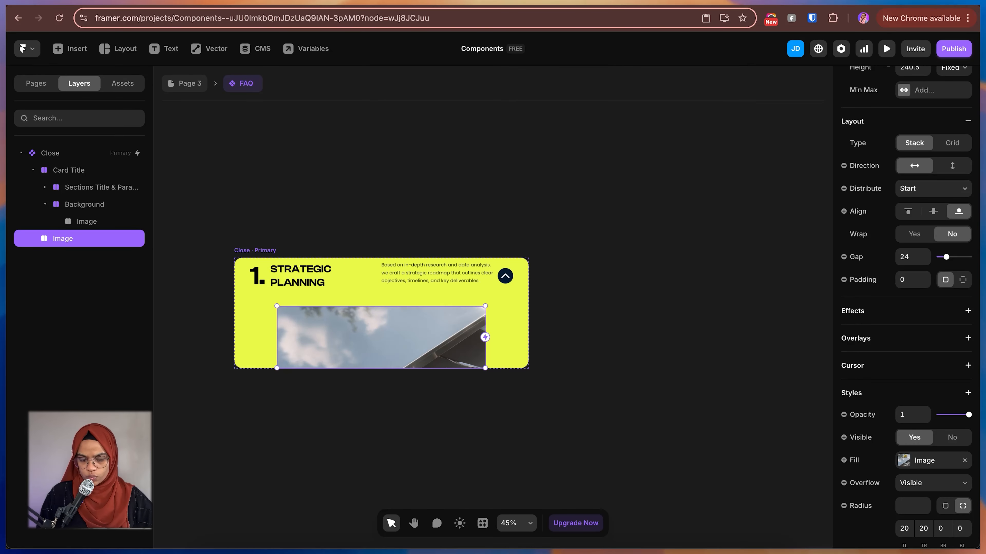
scroll(906, 311, "down", 5)
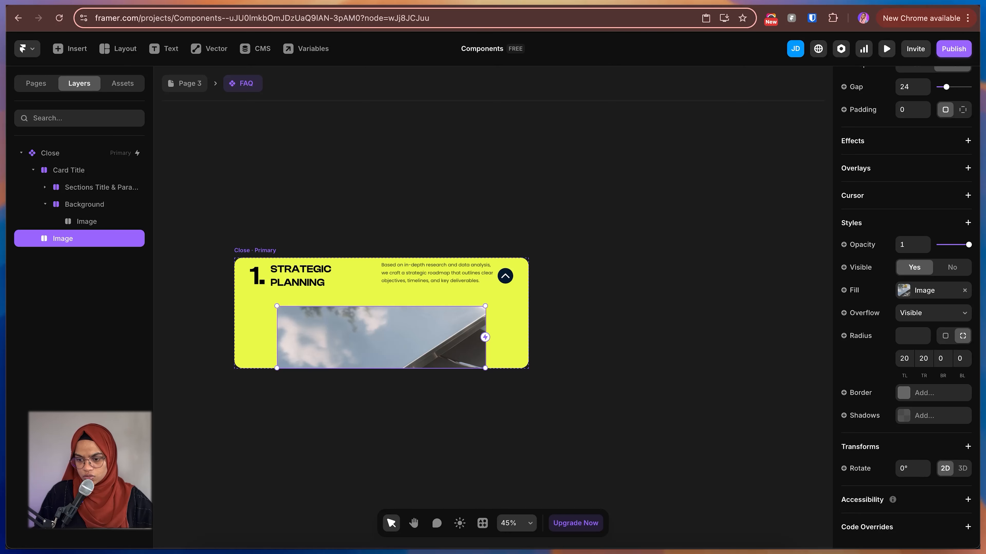
left_click(951, 267)
key("Escape")
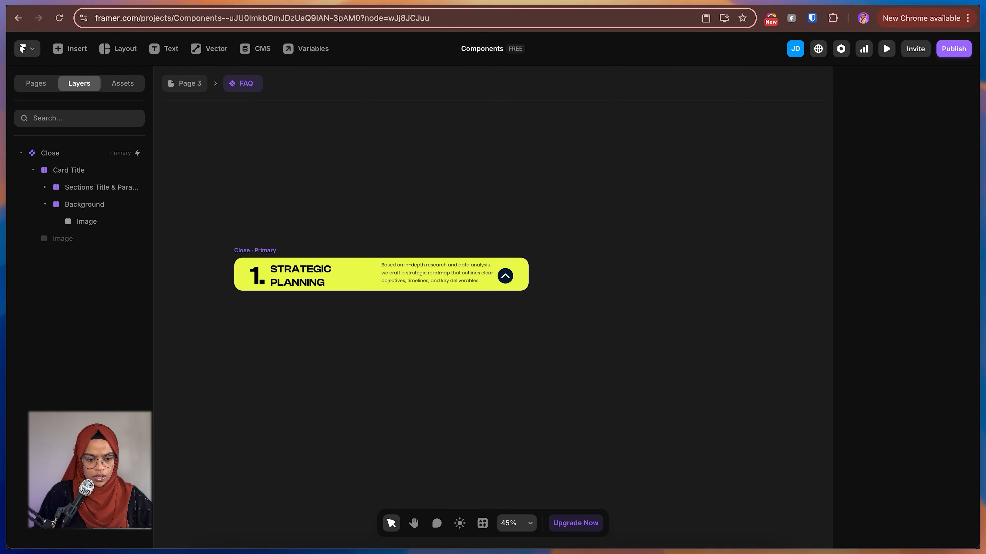
Add a second variant next to Close and name it Open
left_click(381, 274)
left_click(702, 275)
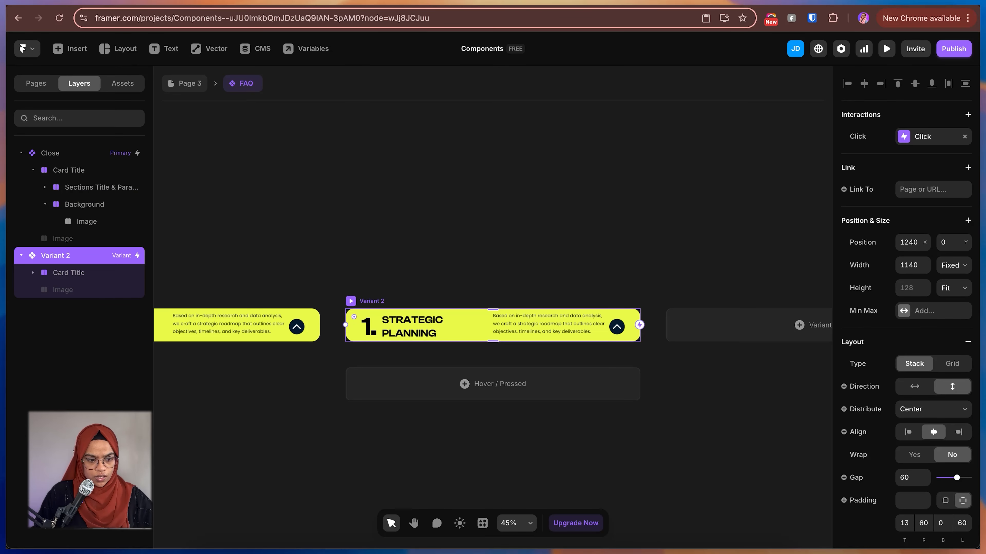
type("Open")
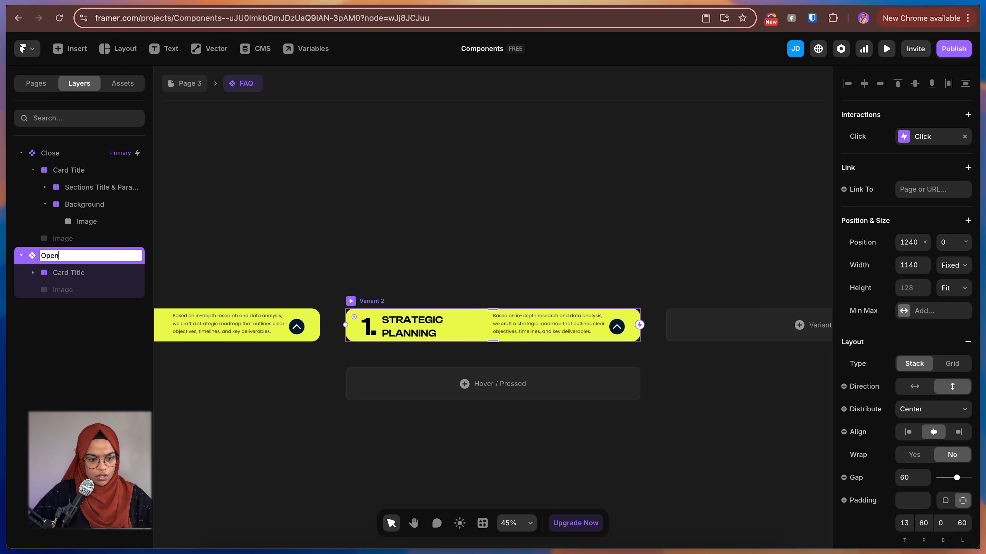
key("Return")
key("Escape")
Make the large image visible in the Open variant
left_click(63, 290)
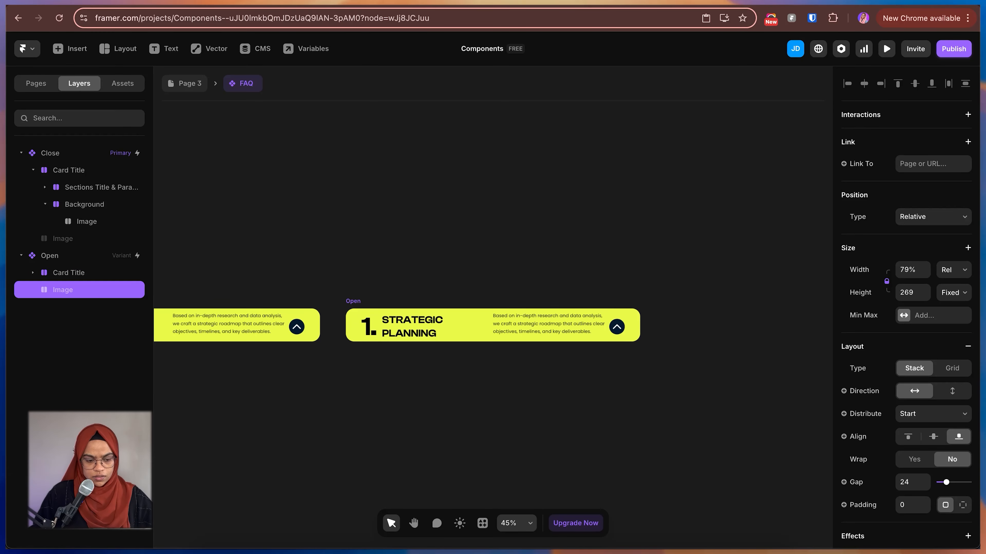
scroll(906, 311, "down", 10)
left_click(914, 278)
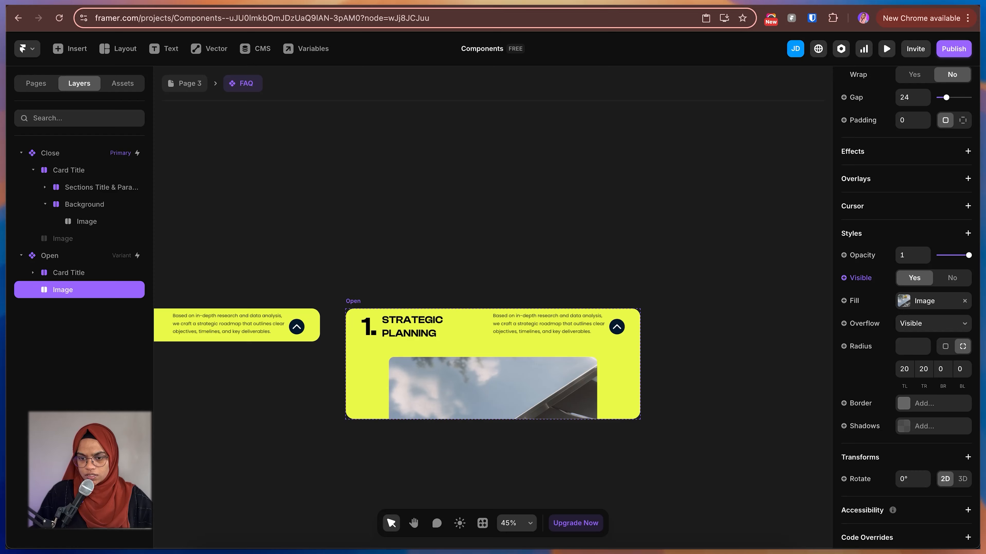
left_click(706, 380)
left_click_drag(706, 381, 864, 363)
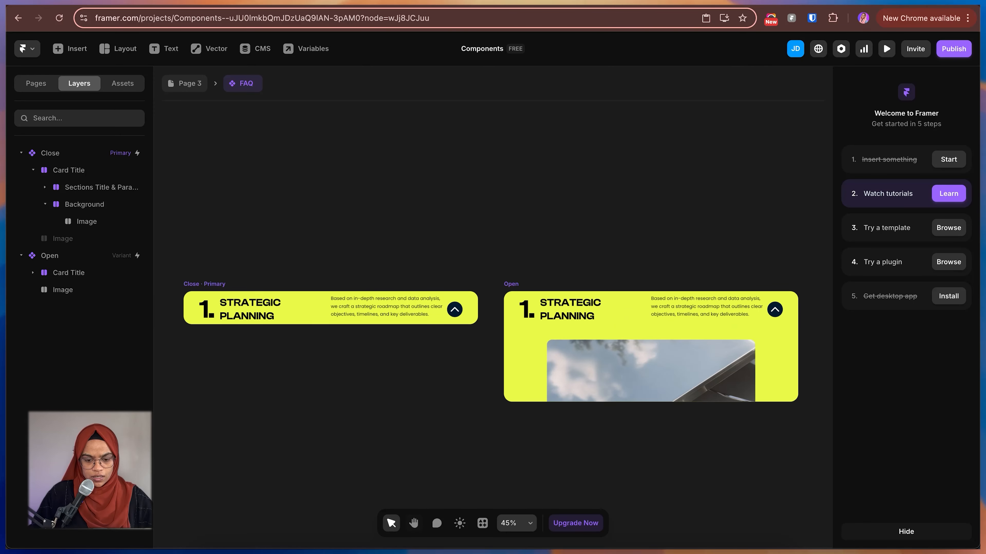
Set the rotation of the arrow icon in the Close variant to 0°
left_click(454, 309, "super")
scroll(912, 470, "down", 1)
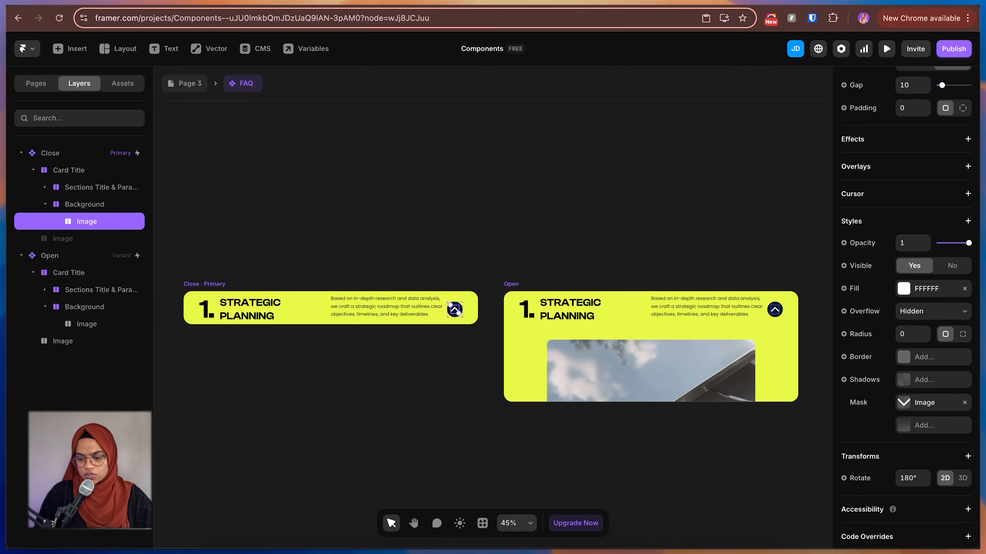
left_click(911, 470)
type("0")
key("Return")
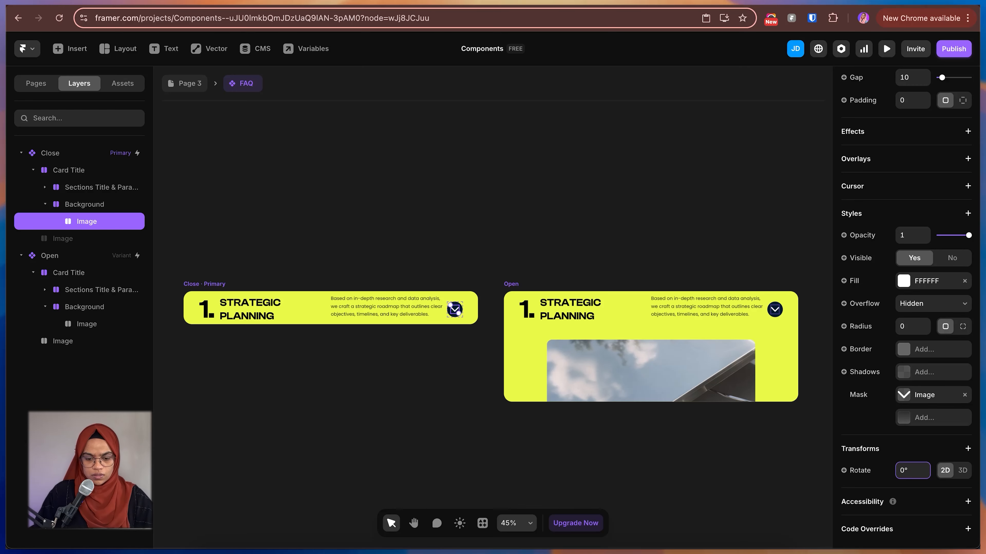
left_click(814, 358)
Set the rotation of the arrow icon in the Open variant to 180°
left_click(774, 310, "super")
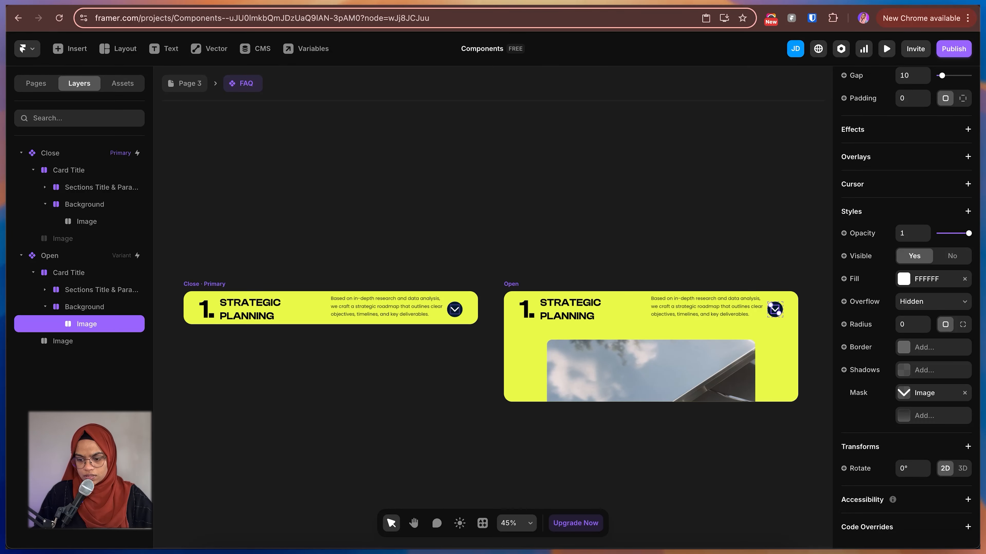
left_click(909, 469)
type("180")
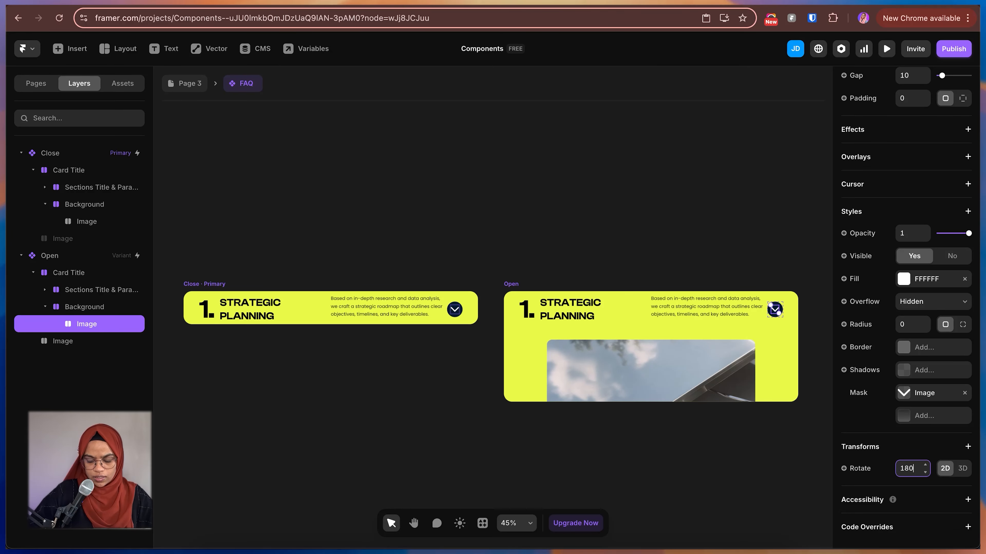
key("Return")
left_click(815, 358)
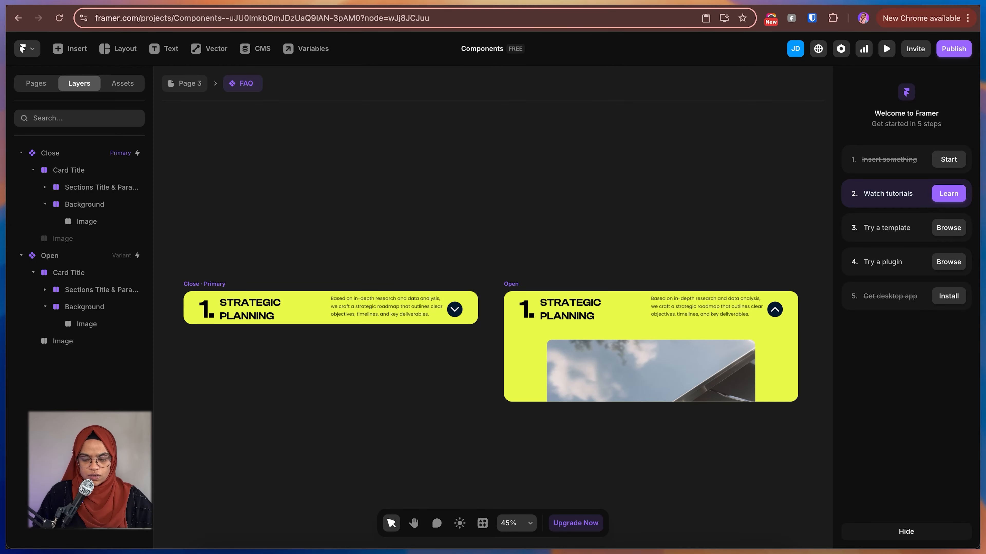
key("space")
left_click_drag(330, 307, 370, 312)
left_click(370, 312)
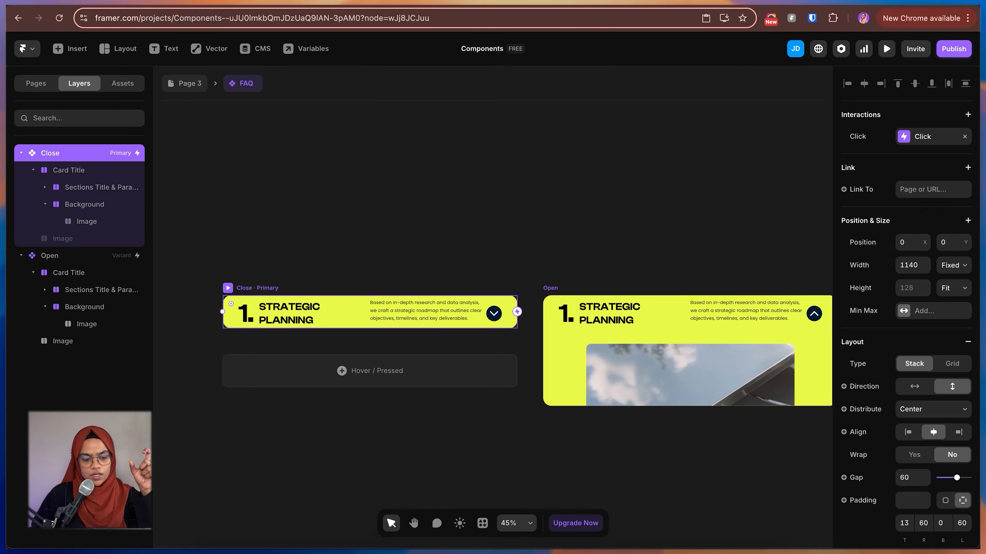
left_click(620, 334)
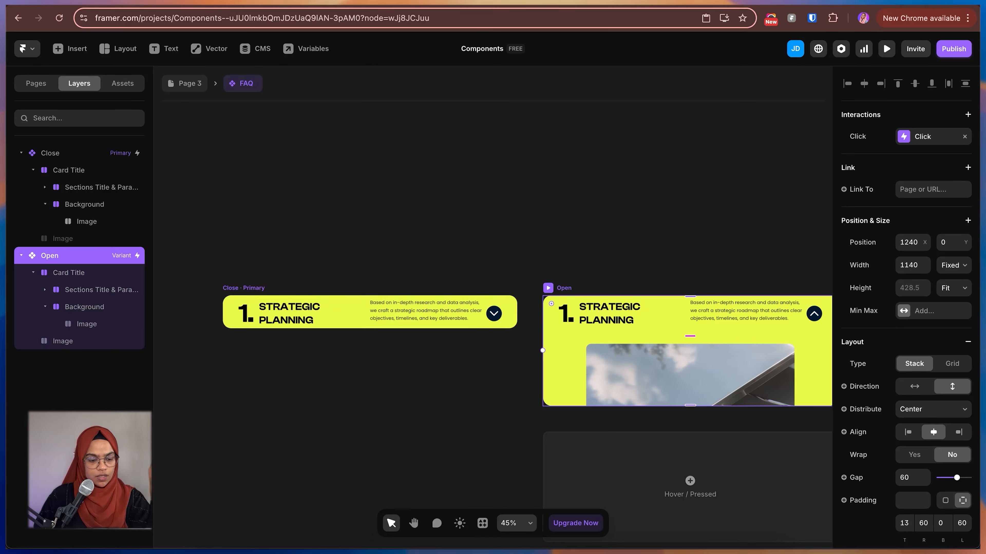
left_click(481, 388)
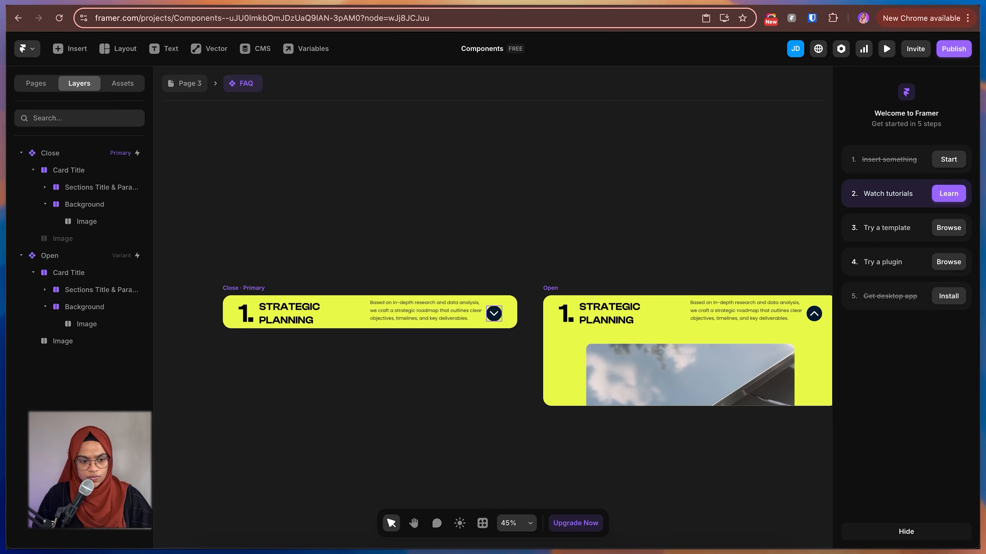
Connect the Close variant's Card Title stack to the Open variant with a click interaction
double_click(494, 313)
left_click(498, 323)
scroll(505, 323, "up", 2)
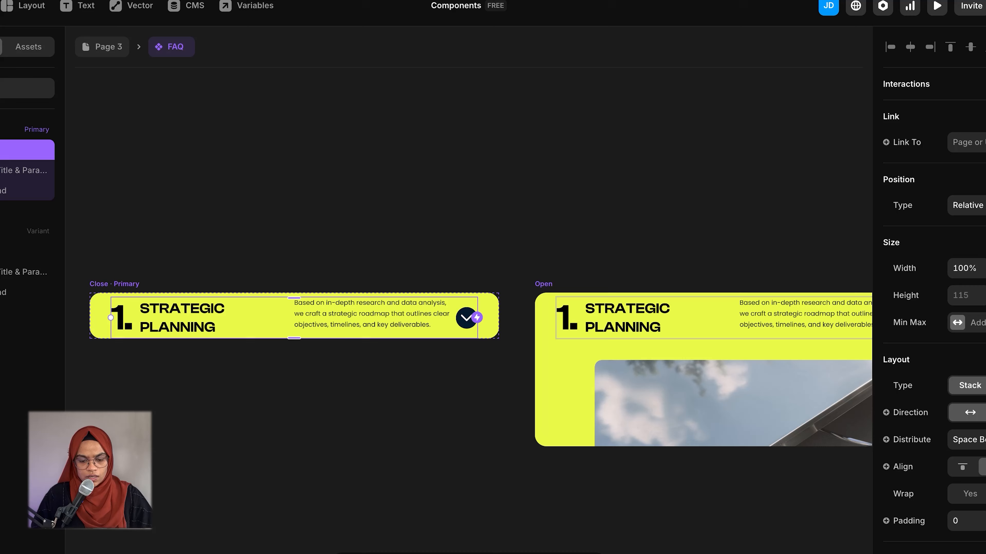
left_click_drag(476, 318, 537, 371)
key("Escape")
scroll(468, 314, "right", 3)
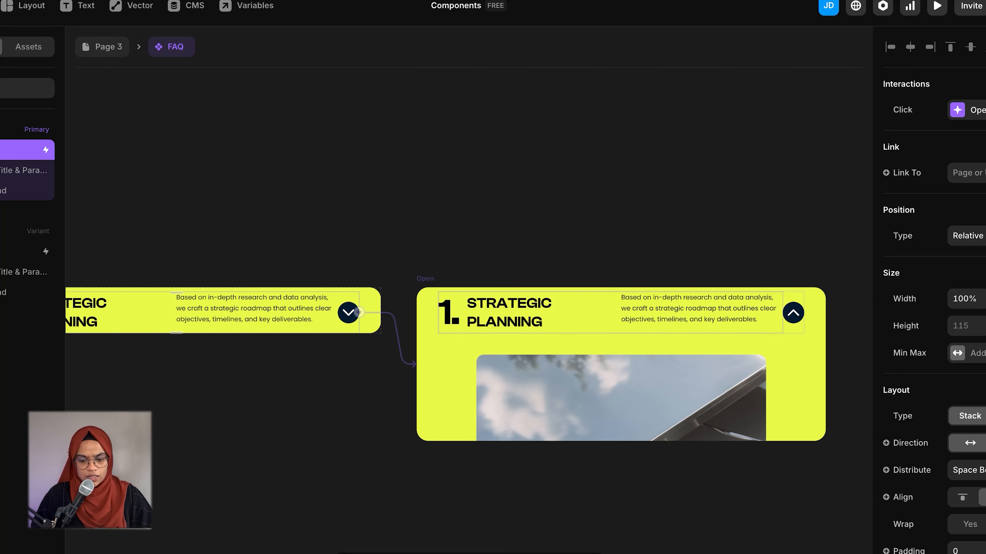
Connect the Open variant's Card Title stack back to the Close variant with a click interaction
left_click(766, 314)
left_click(793, 329)
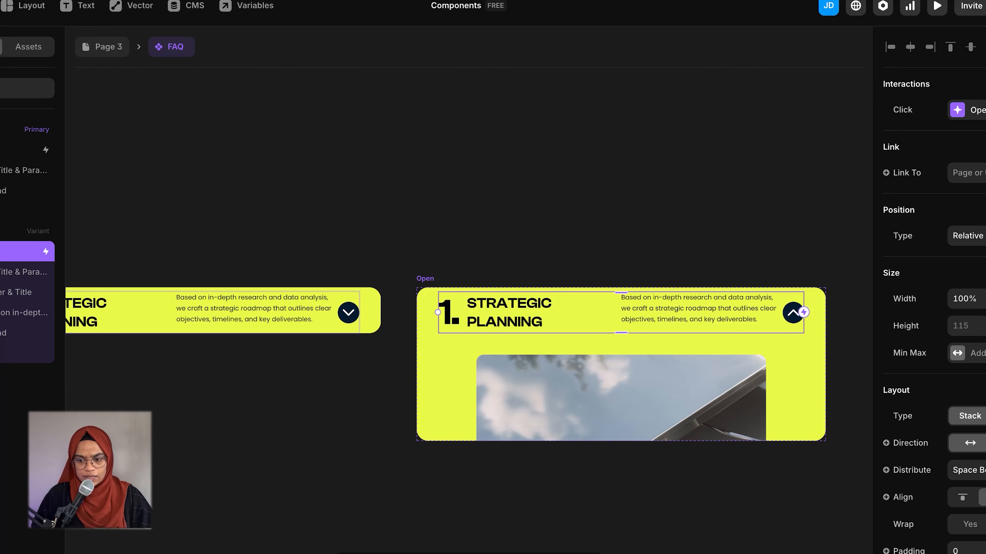
left_click_drag(803, 313, 361, 322)
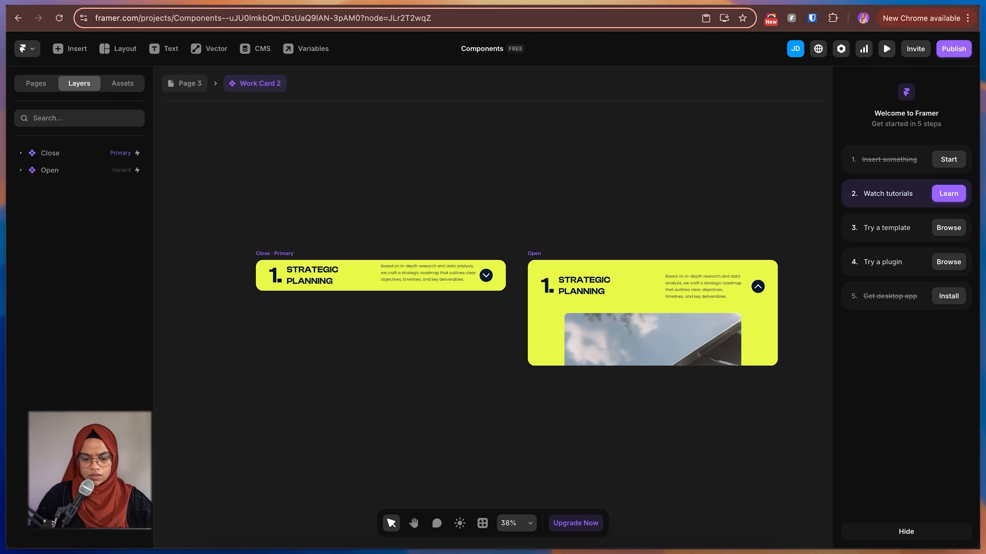
Preview the Work Card 2 component by expanding and collapsing the card with its arrow, and return to the canvas
key("super+p")
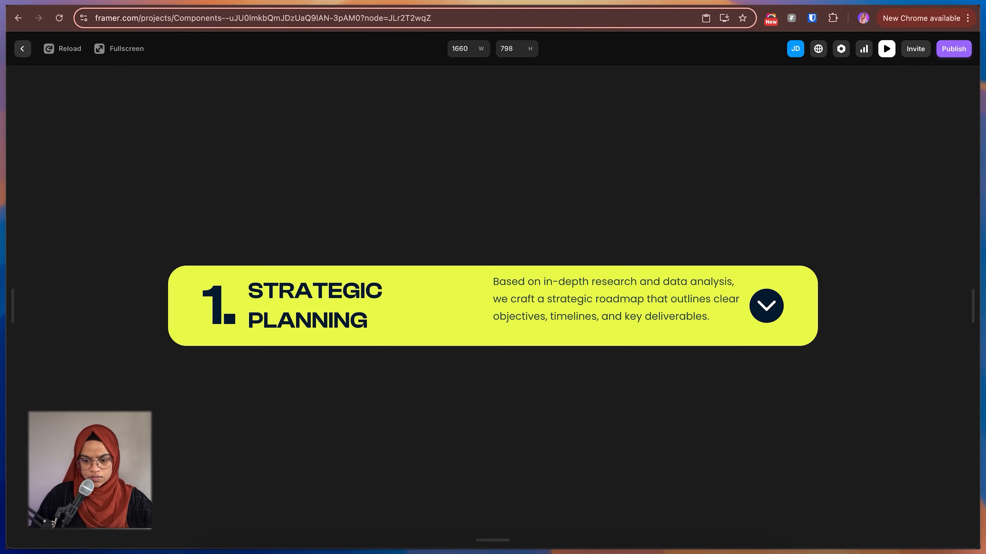
left_click(766, 306)
left_click(766, 306)
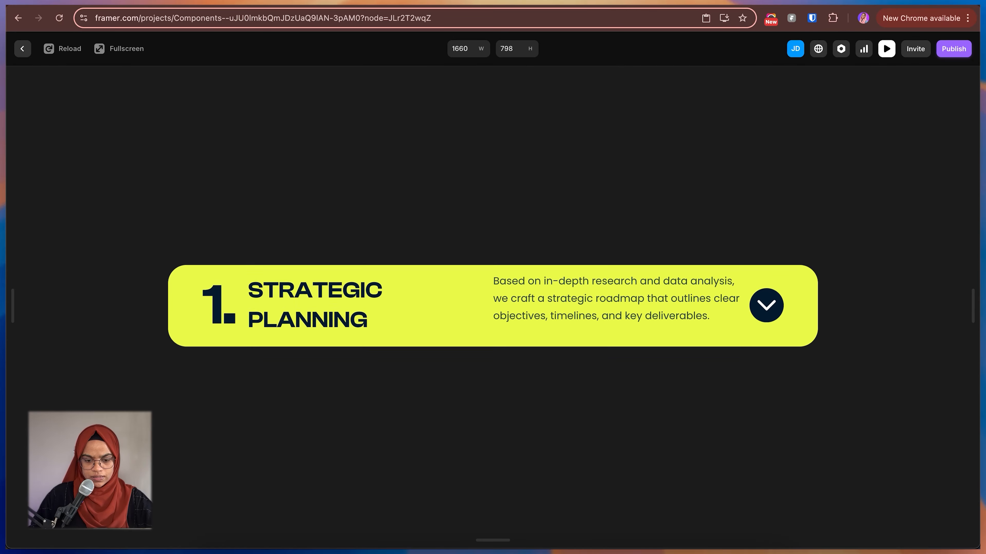
left_click(765, 305)
left_click(765, 237)
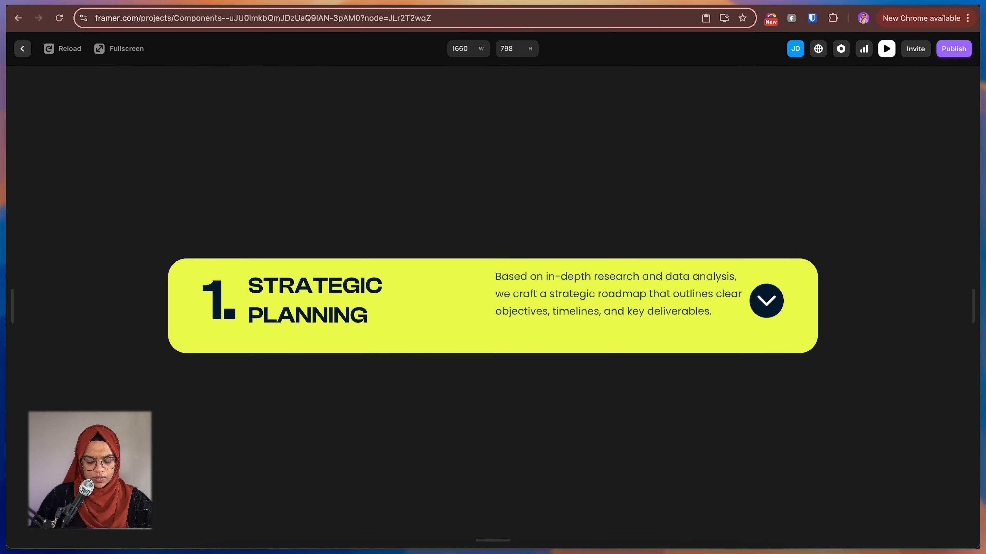
key("Escape")
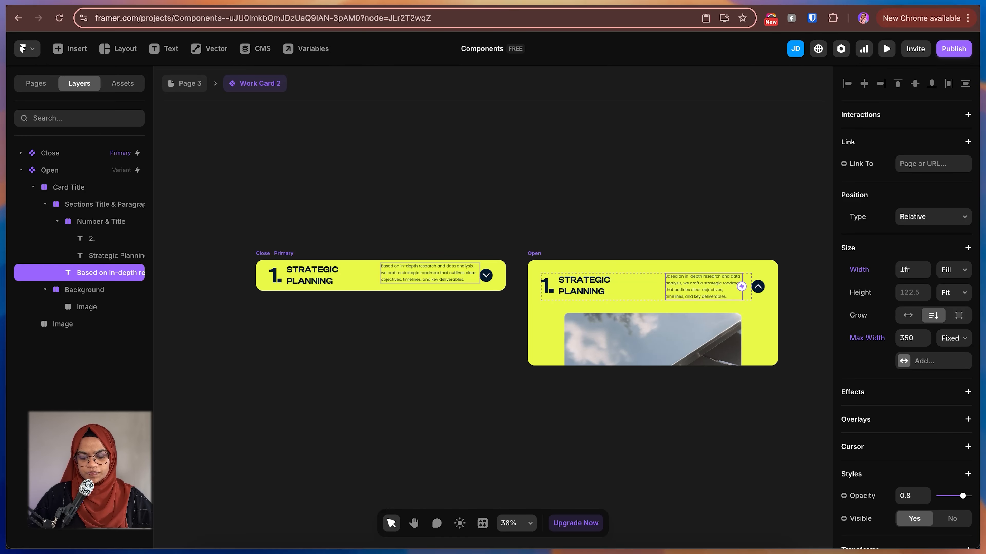
left_click(463, 220)
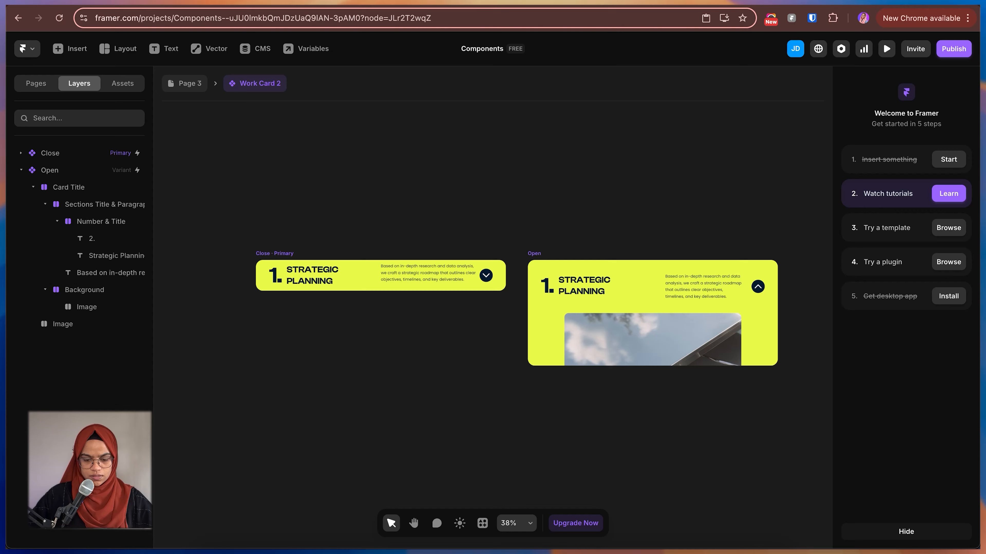
scroll(462, 220, "down", 4)
left_click(409, 256)
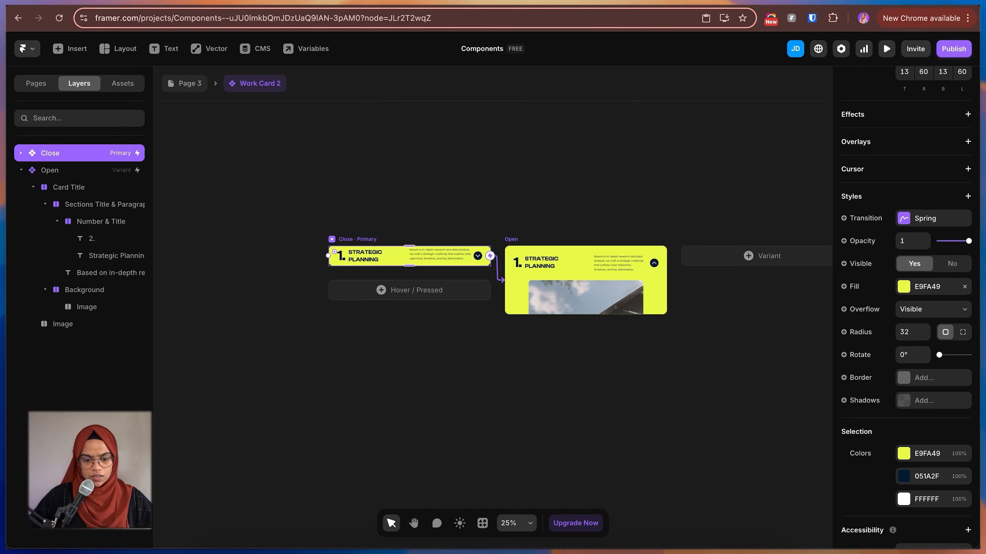
left_click(585, 275)
left_click(466, 330)
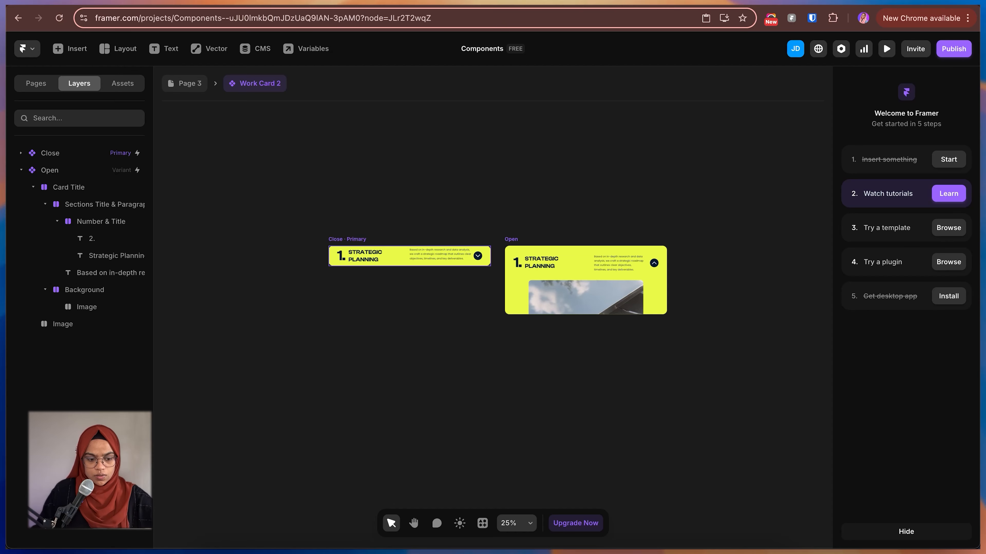
Examine the variable options for the Content of the number text in the Close variant
key("space")
left_click_drag(342, 255, 404, 277)
scroll(403, 276, "up", 5)
left_click(397, 213, "super")
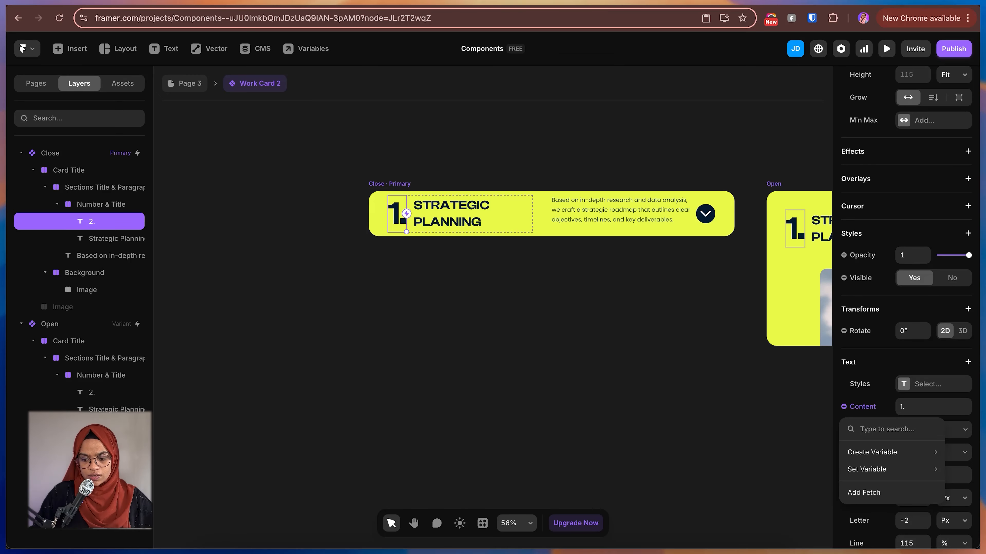
mouse_move(869, 453)
left_click(799, 452)
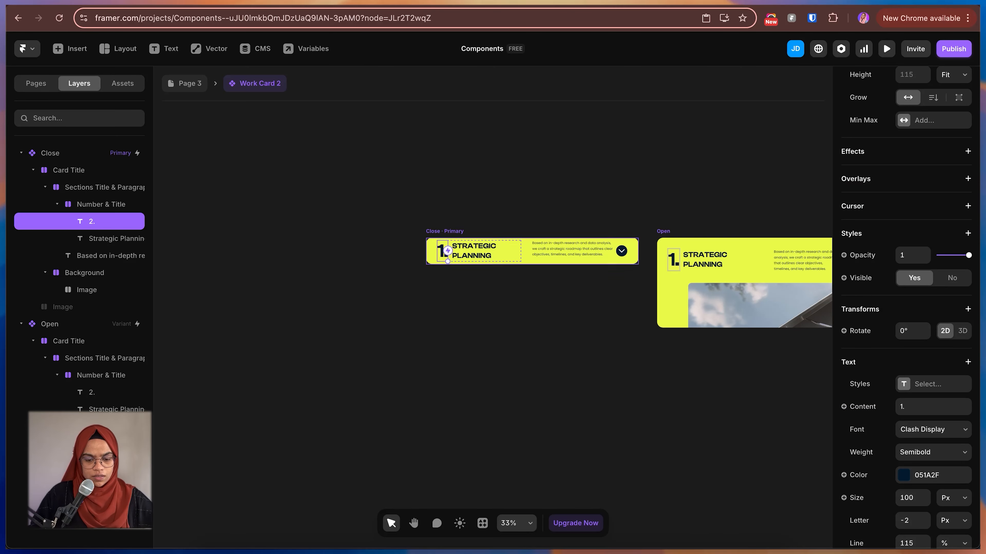
Create a plain text variable named Number for the content of the number text in the Close variant
left_click(450, 310)
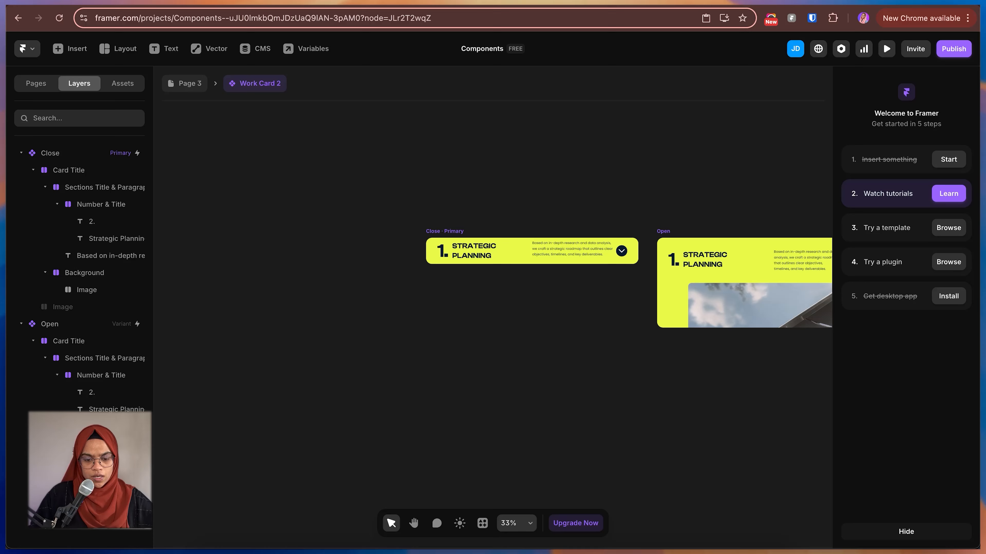
key("space")
left_click_drag(544, 311, 402, 293)
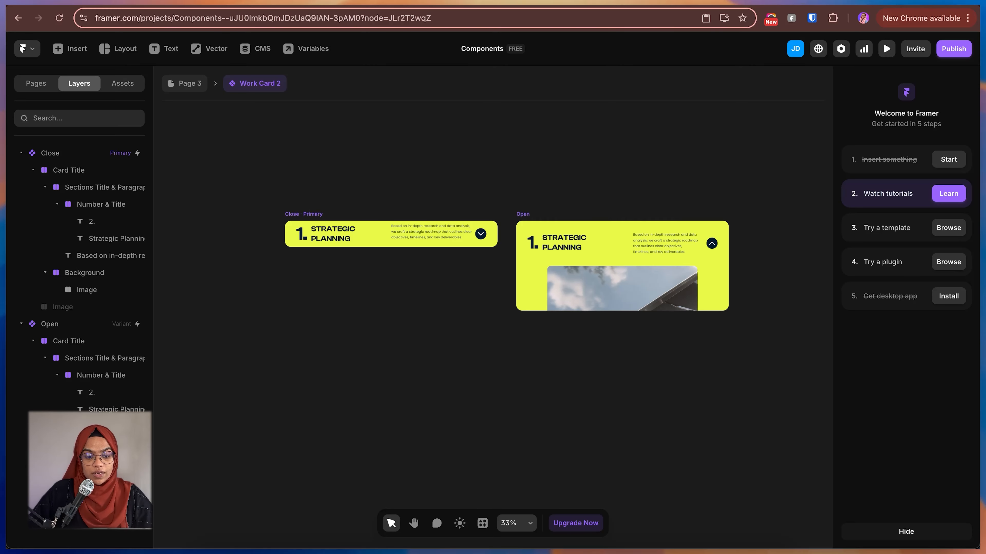
left_click(302, 234)
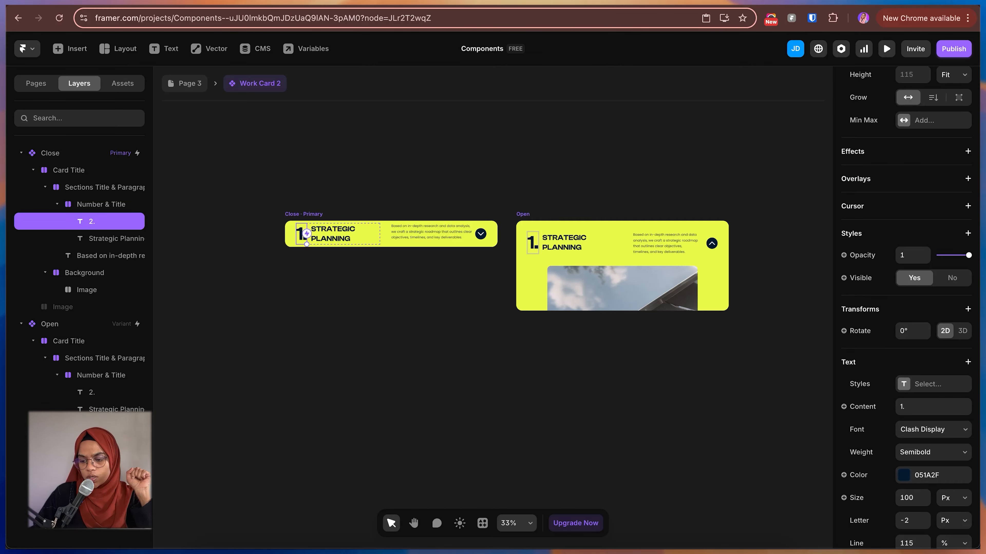
left_click(843, 406)
mouse_move(878, 428)
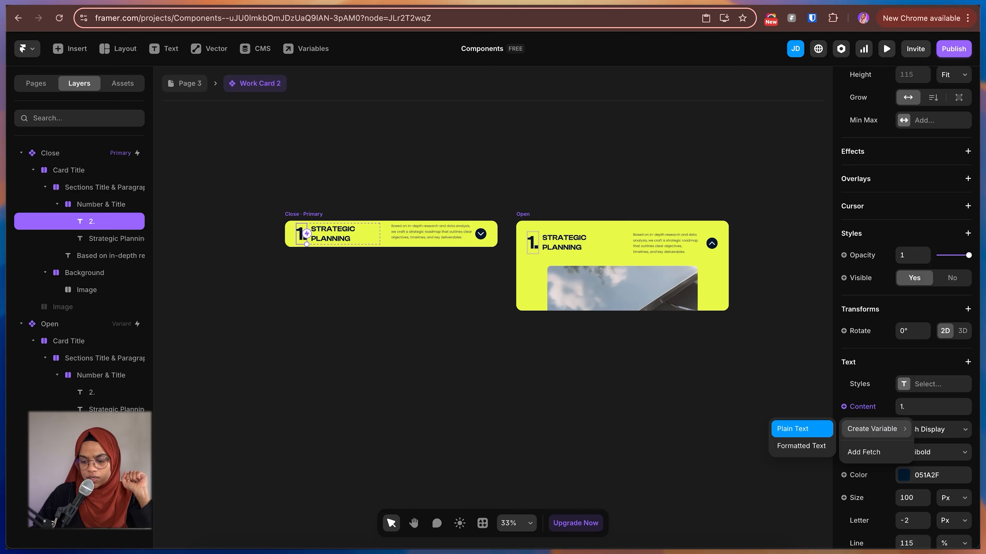
left_click(803, 429)
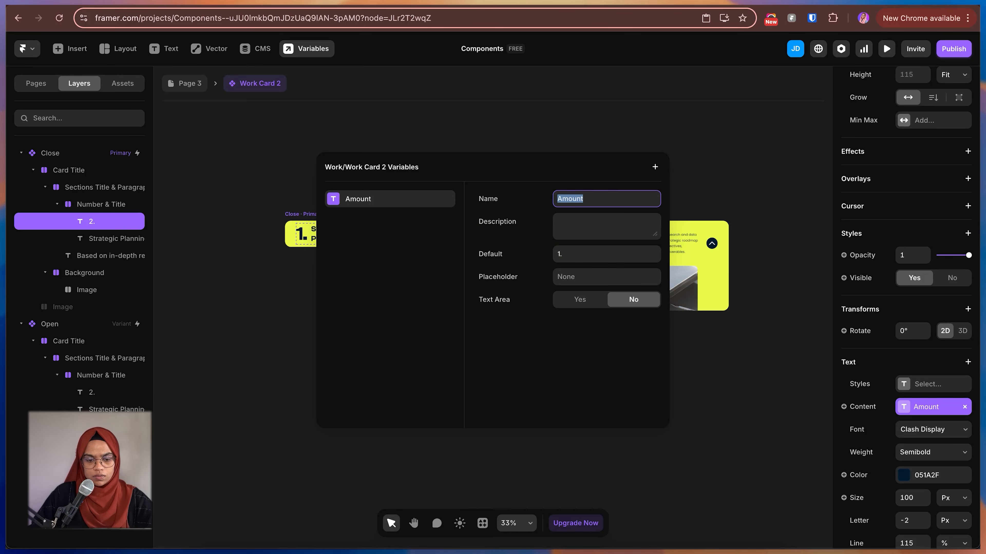
type("Numbe")
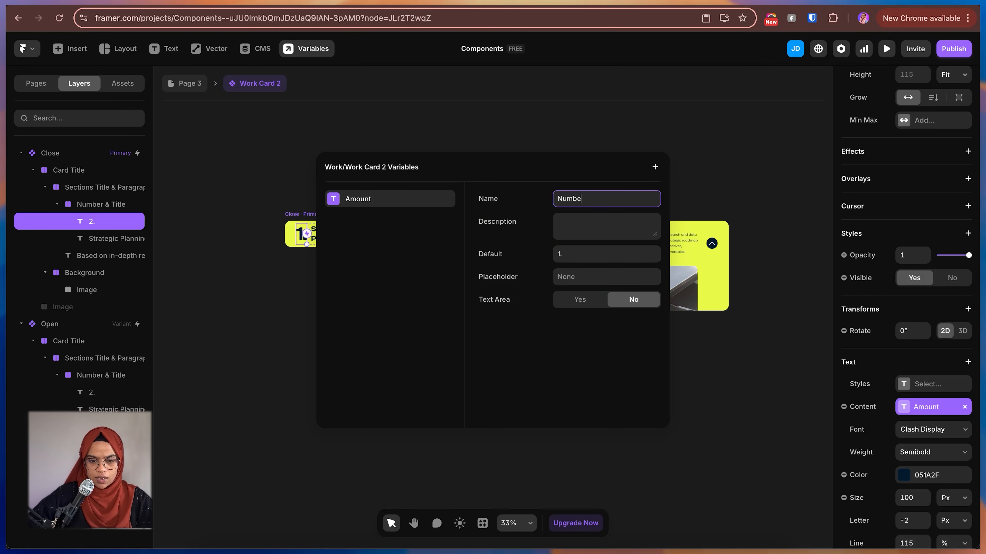
type("r")
key("Escape")
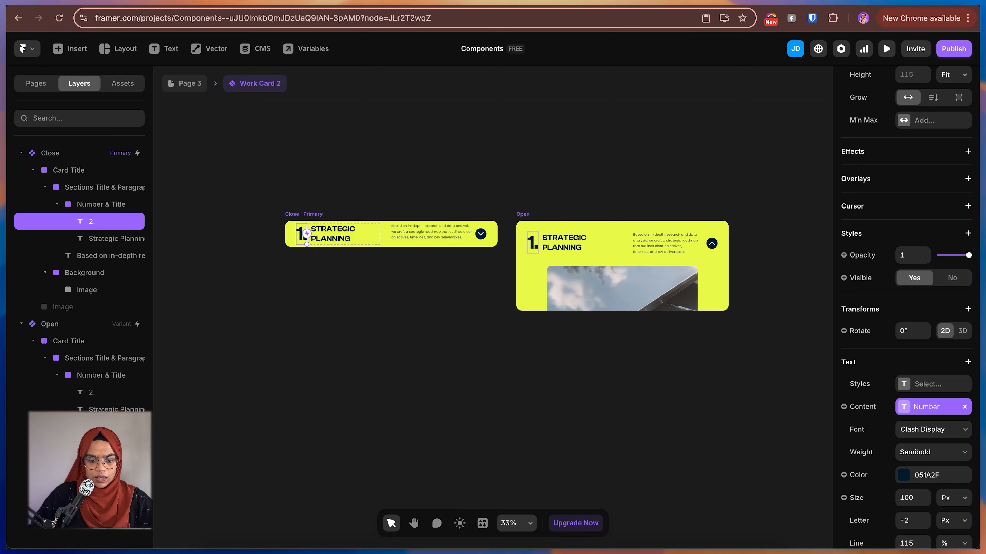
Create a plain text variable for the content of the Strategic Planning heading in the Close variant
left_click(345, 234)
scroll(906, 306, "down", 3)
left_click(843, 192)
mouse_move(878, 214)
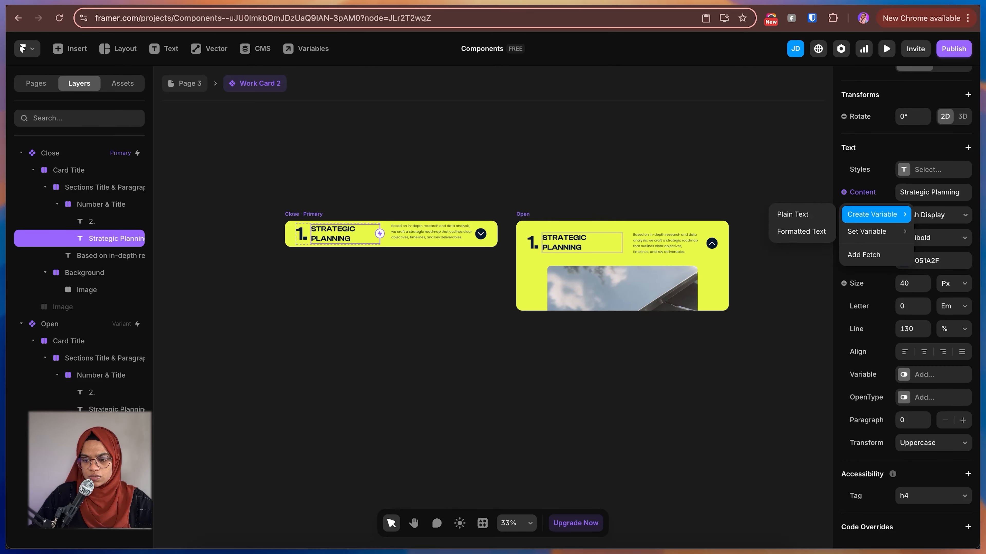
left_click(792, 213)
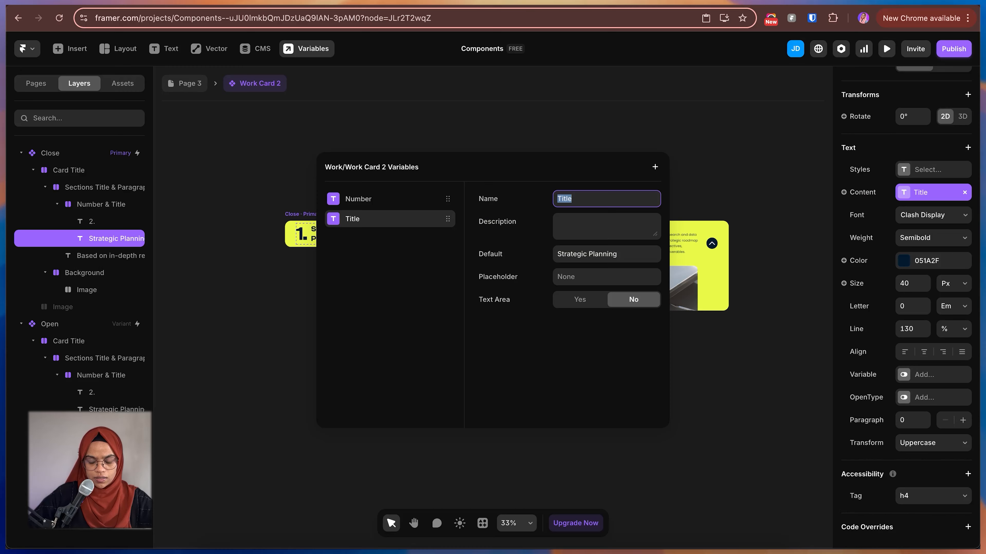
key("Escape")
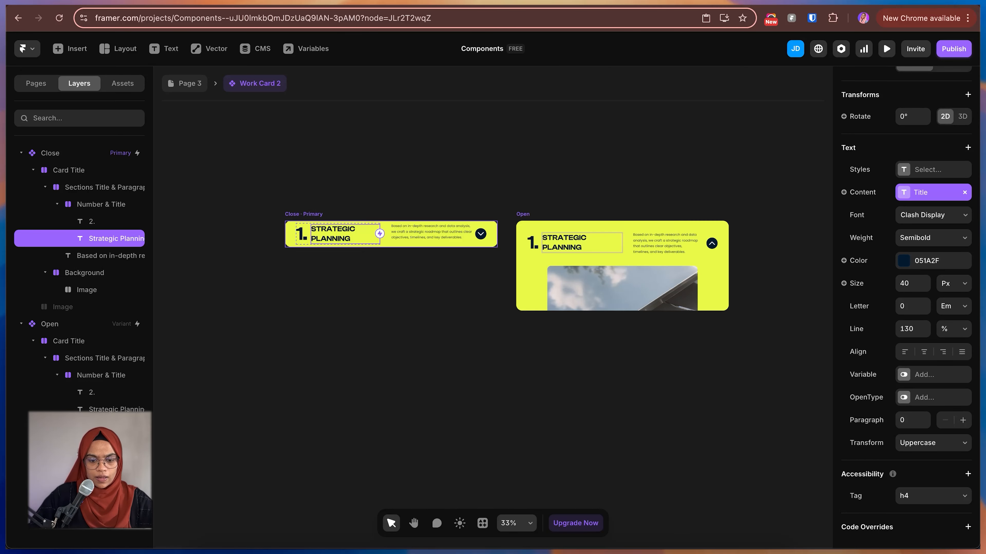
Create a plain text variable named Context for the content of the description paragraph in the Close variant
left_click(431, 232)
left_click(844, 296)
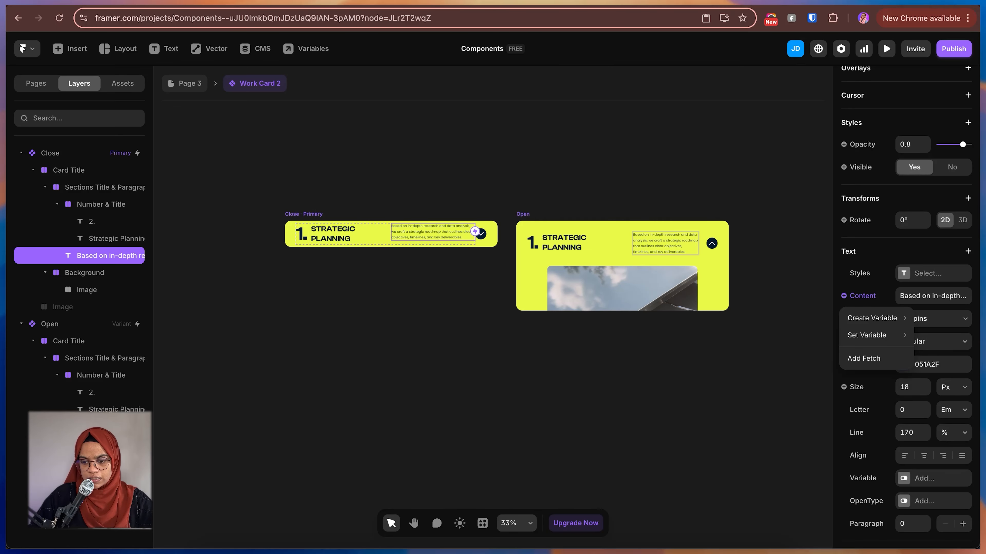
mouse_move(879, 314)
left_click(792, 314)
type("Co")
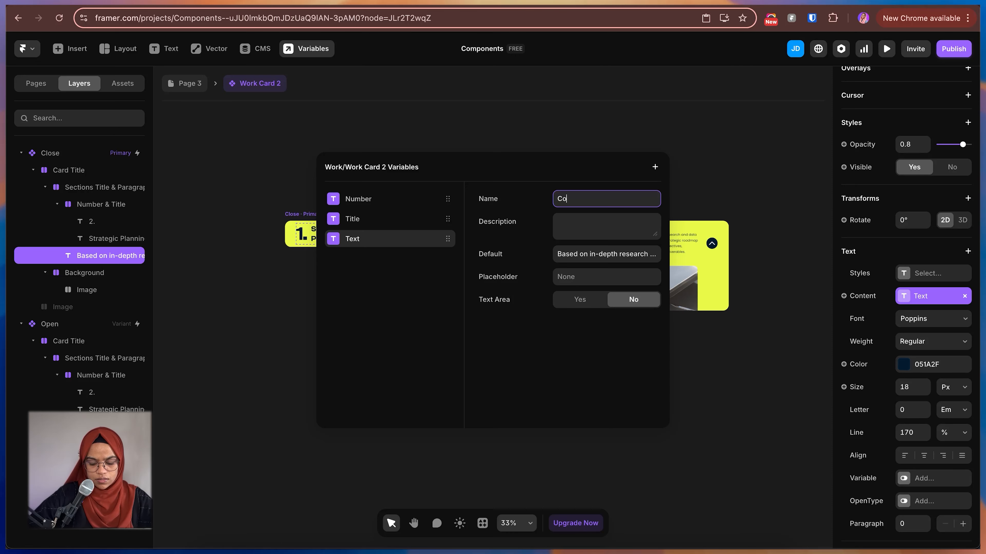
type("tntext")
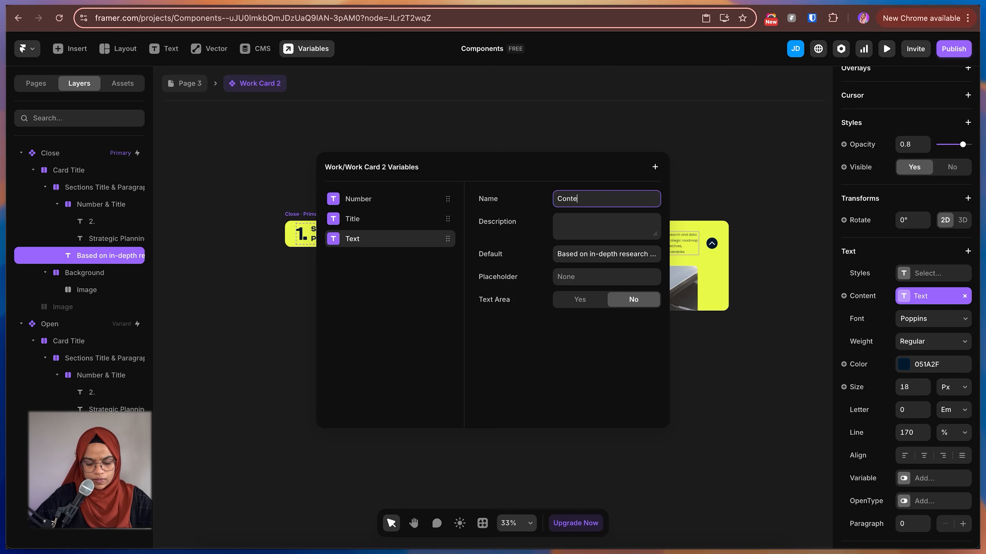
key("Return")
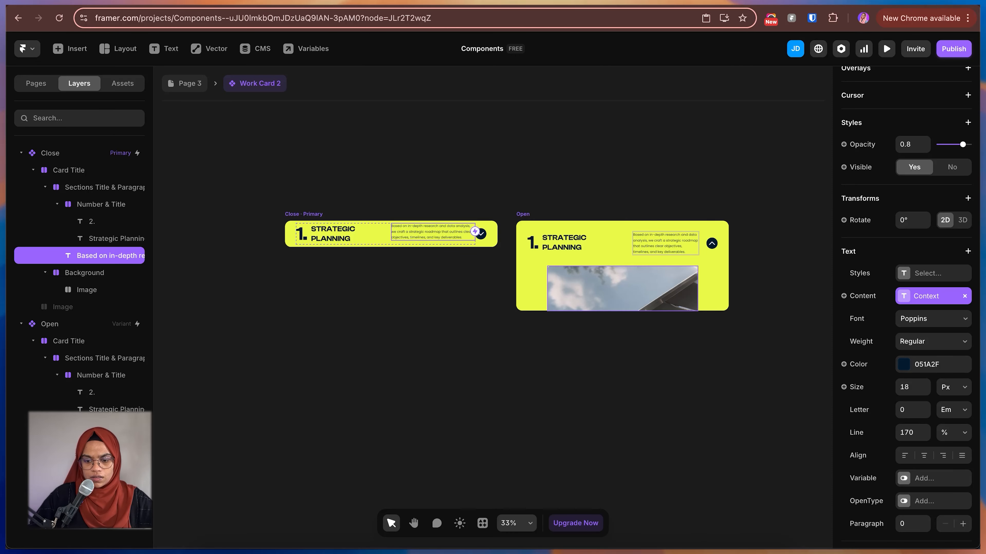
Create an image variable for the fill of the hidden Image layer directly under the Close variant
left_click(622, 288)
left_click(481, 234, "super")
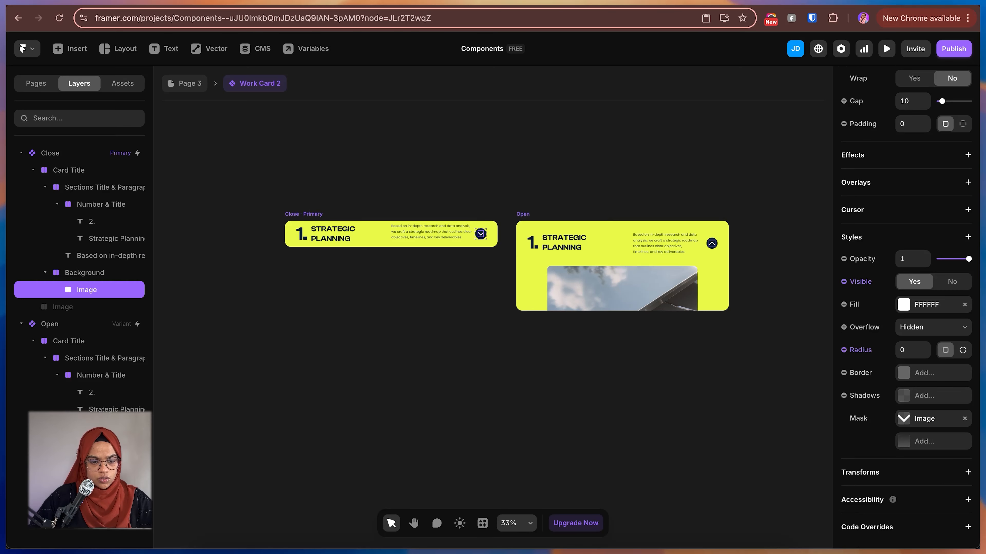
left_click(62, 307)
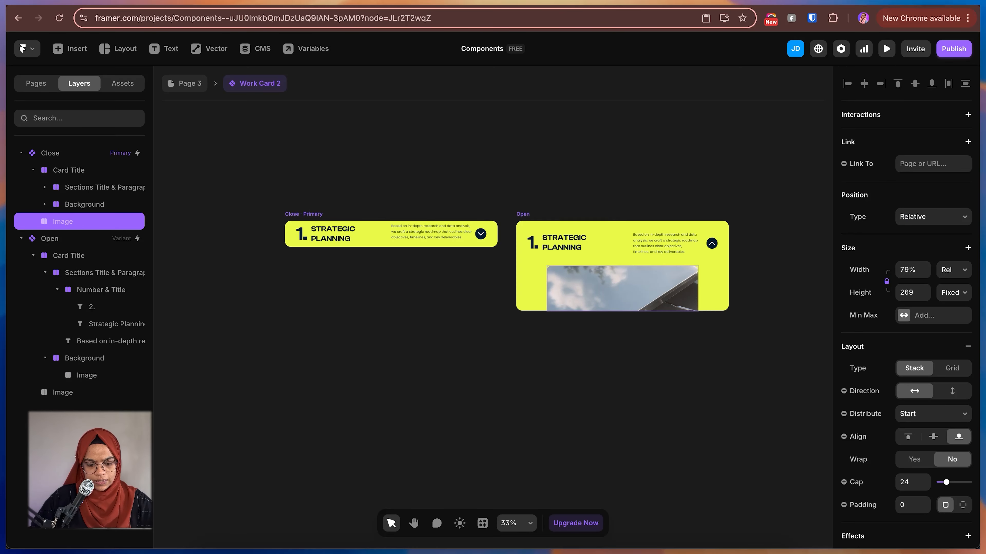
scroll(934, 437, "down", 5)
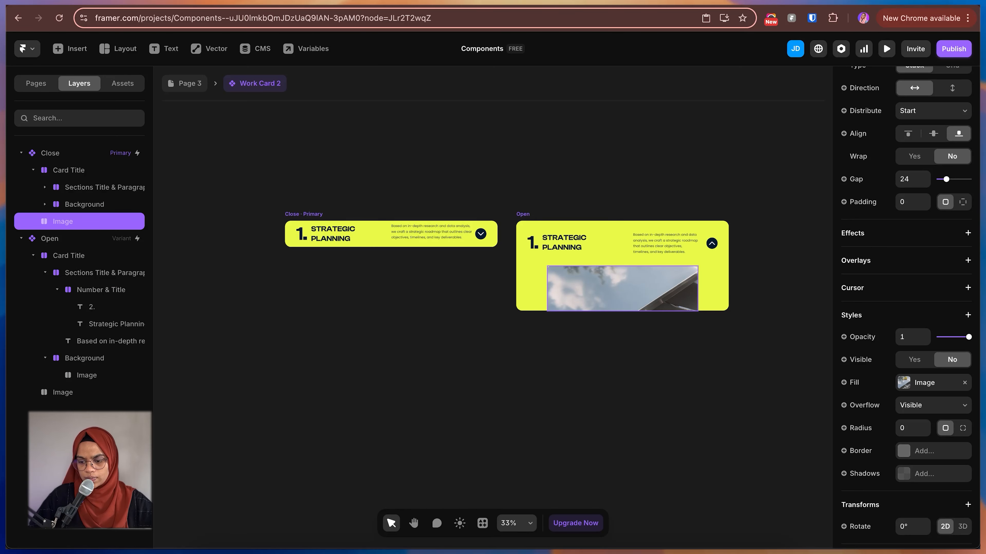
left_click(849, 382)
mouse_move(871, 428)
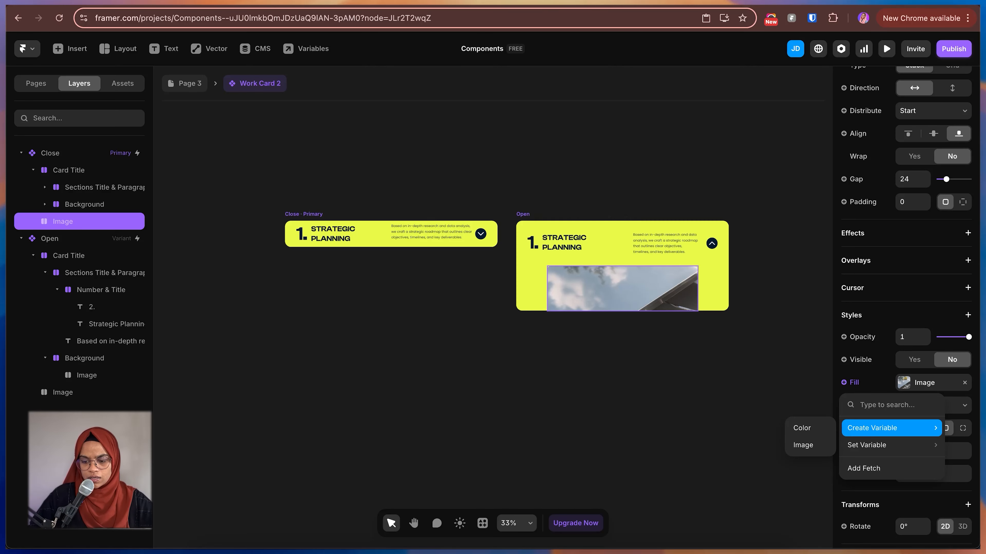
left_click(810, 445)
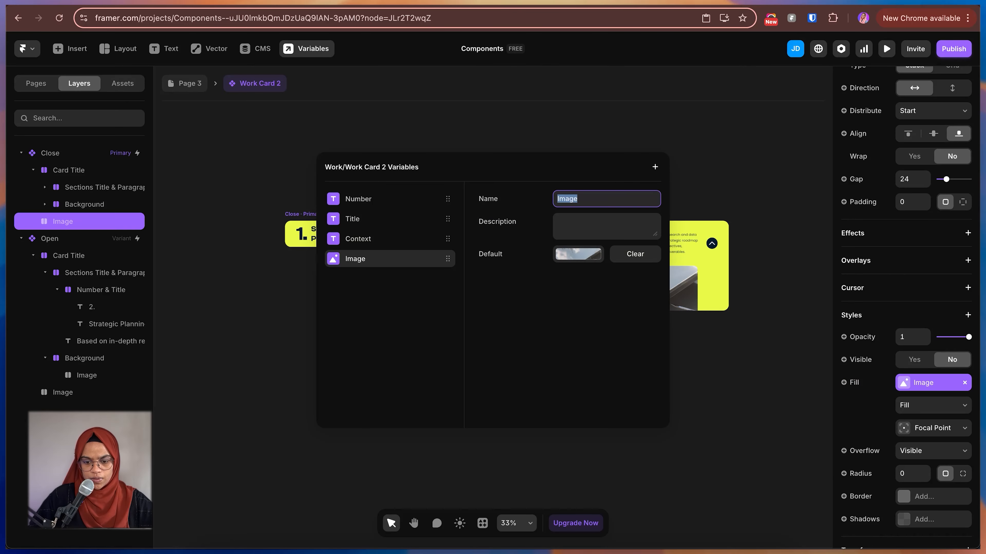
key("Escape")
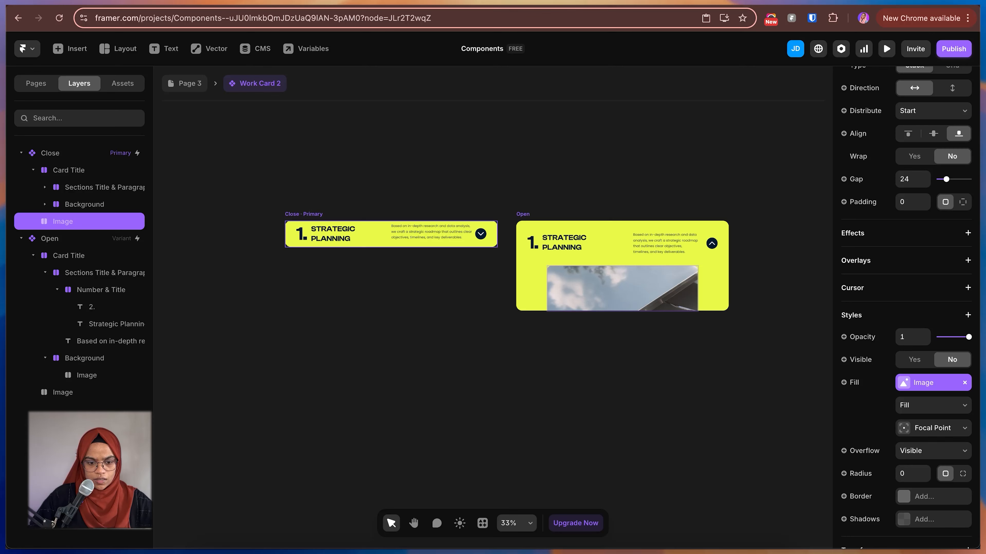
Create a color variable named BG Color for the fill of the Close variant
left_click(391, 235)
scroll(906, 307, "down", 10)
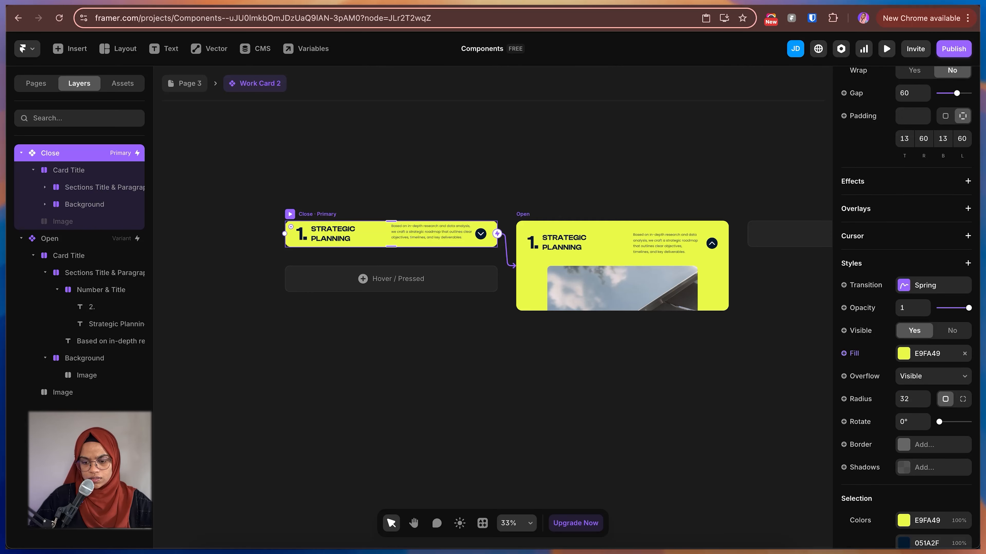
left_click(843, 354)
mouse_move(888, 398)
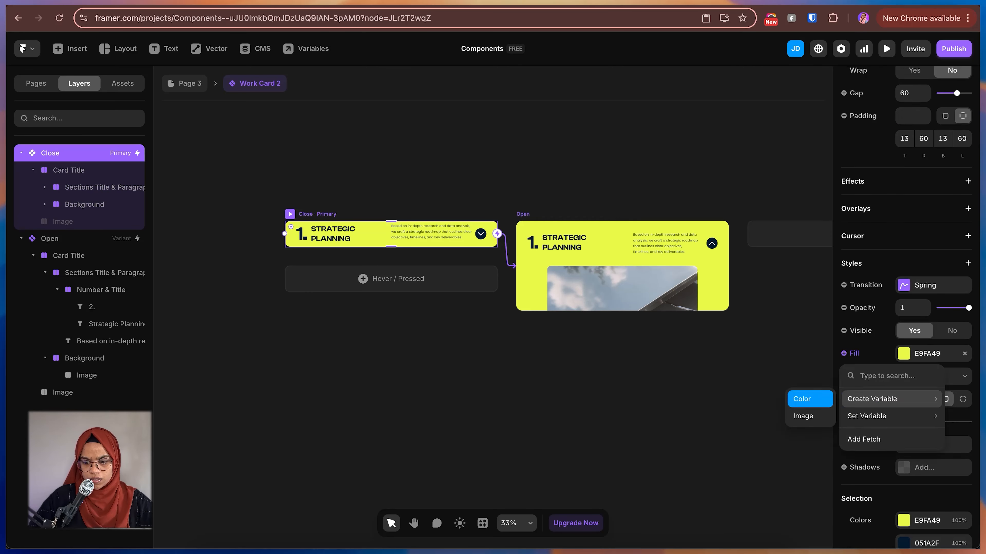
left_click(807, 398)
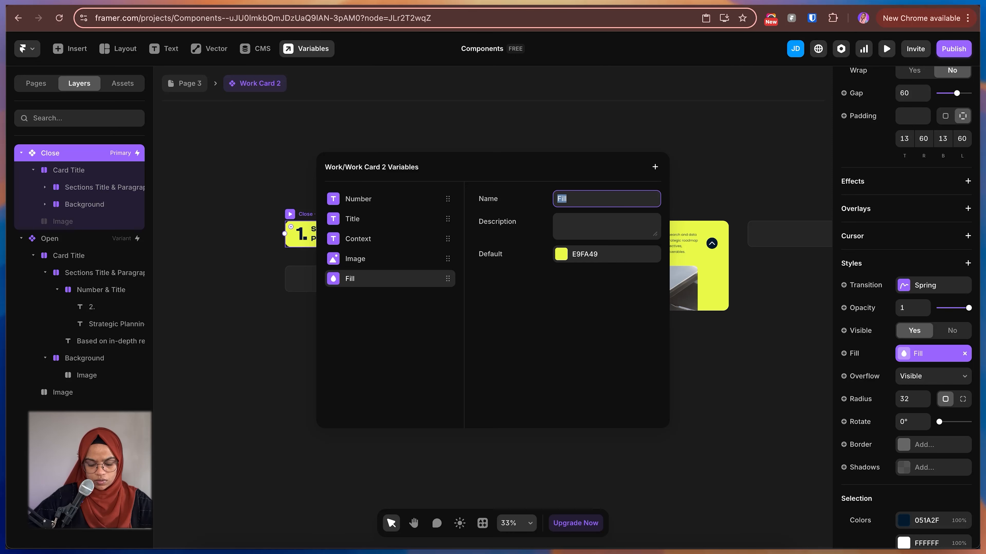
type("BG Color")
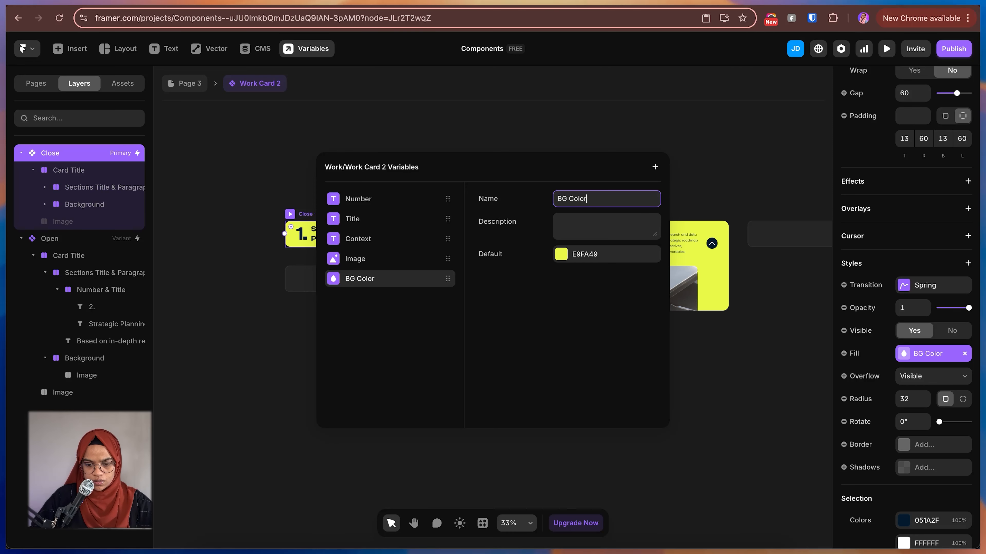
key("Return")
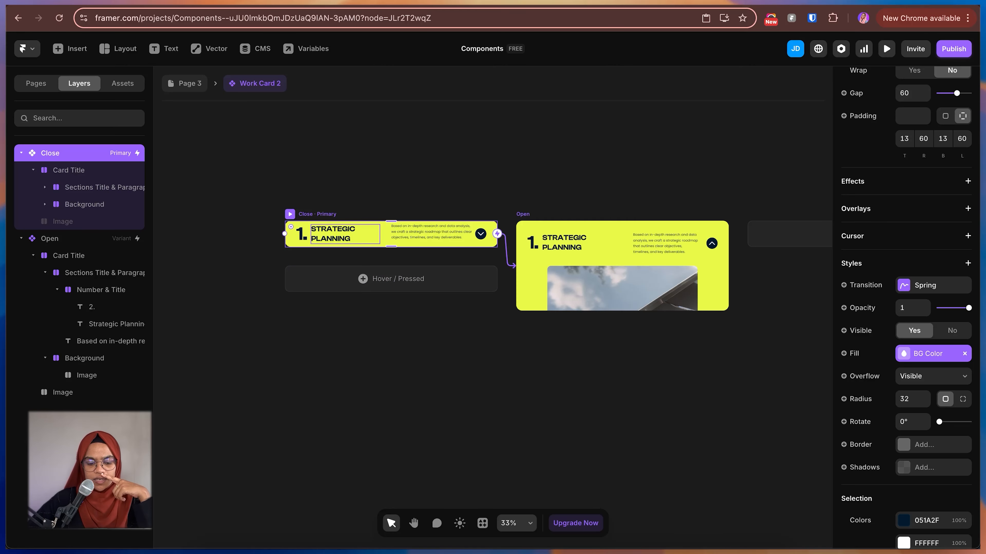
Return from the component to the page and set the FAQ card instance's variant to Close
key("Escape")
key("Escape")
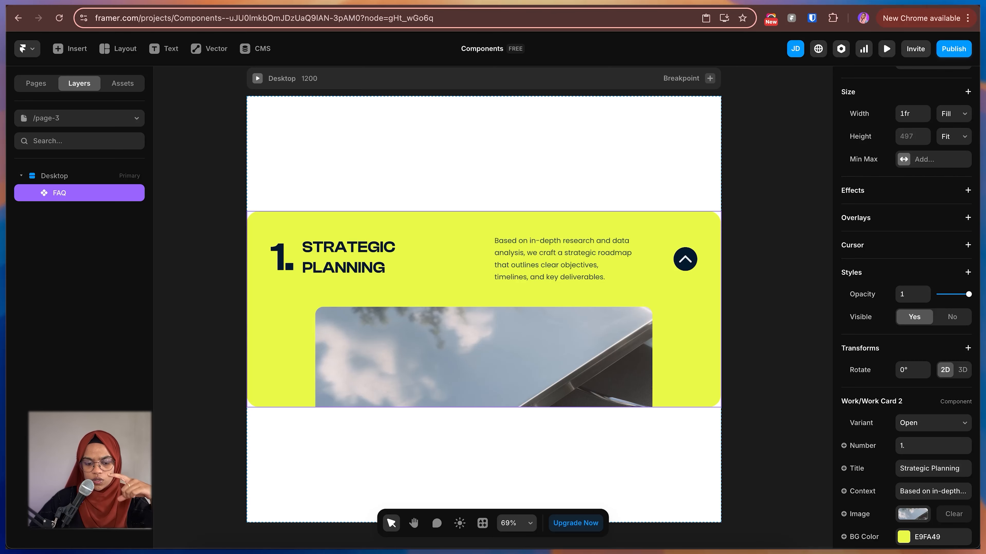
left_click(931, 422)
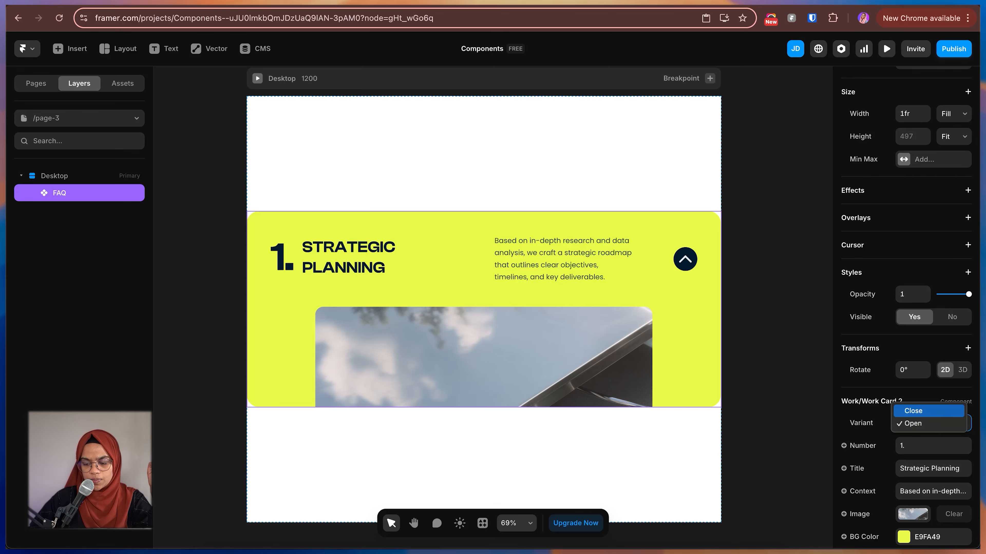
left_click(928, 411)
left_click(769, 361)
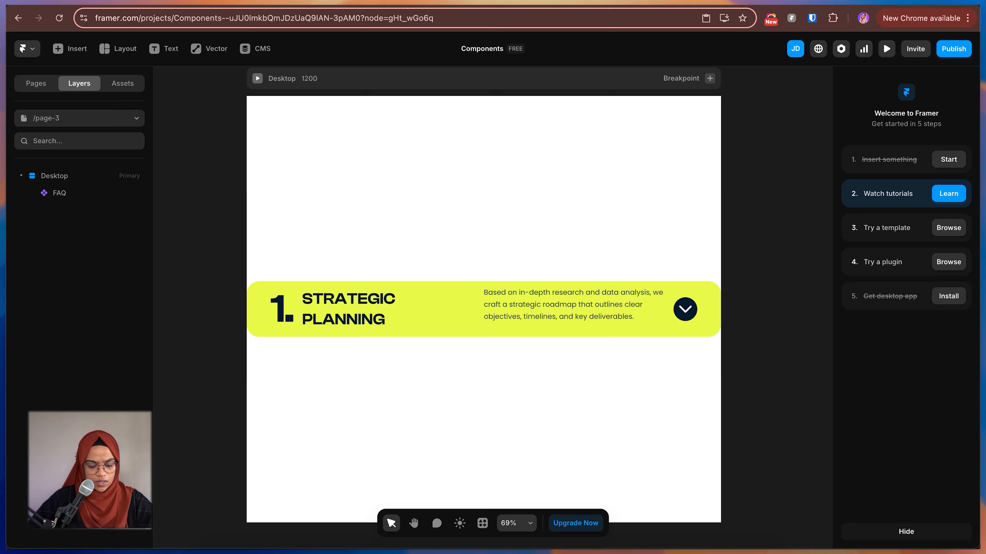
scroll(571, 329, "down", 3)
left_click(571, 326)
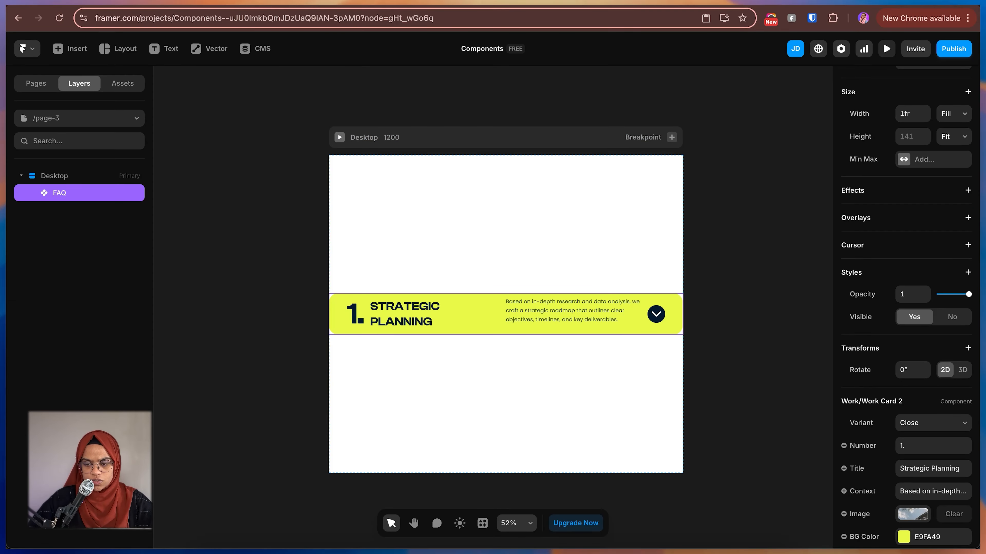
Preview the page, expand and collapse the card with its arrow, and return to the canvas
left_click(886, 48)
left_click(774, 385)
left_click(774, 314)
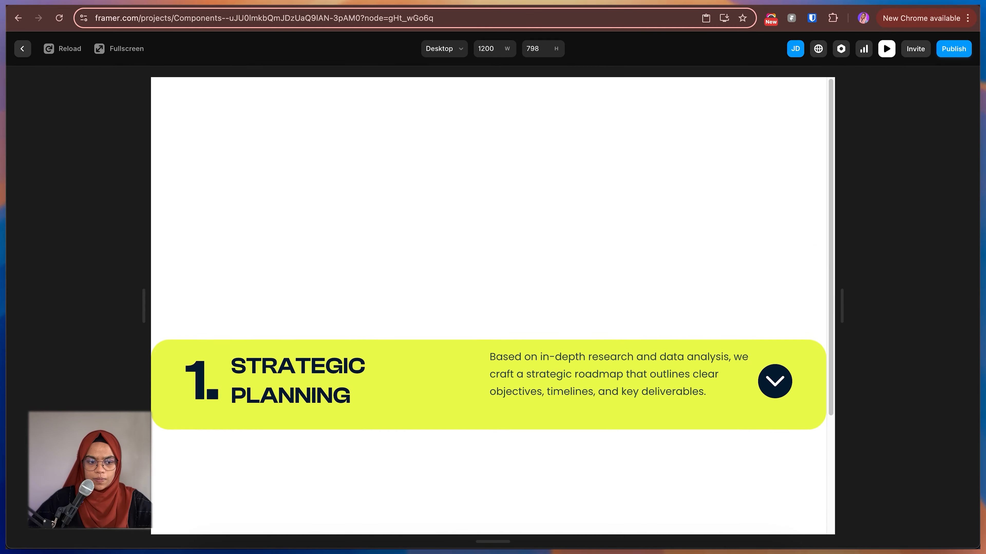
left_click(886, 49)
left_click(760, 272)
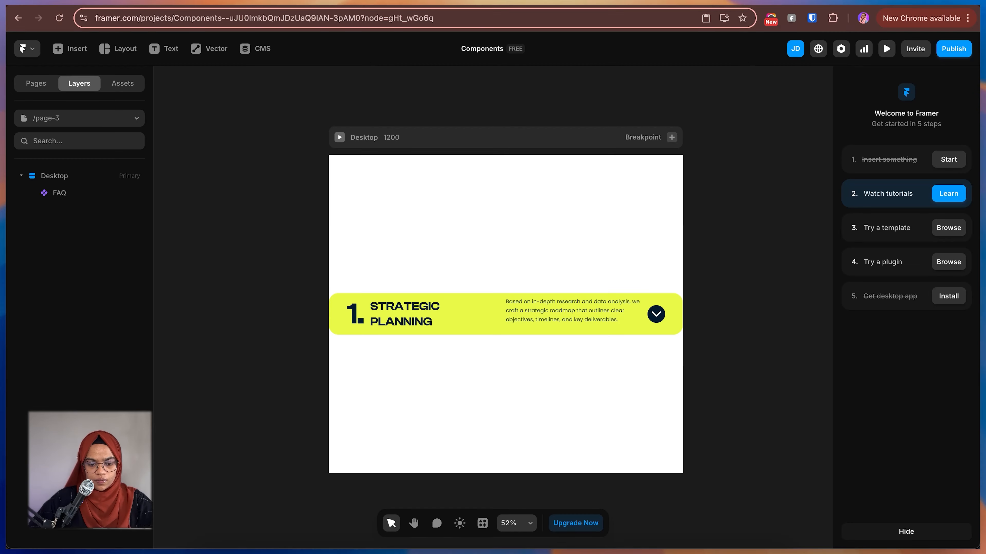
Duplicate the FAQ card three times to make a stack of four cards on the page
left_click(543, 314)
left_click(543, 372)
left_click(544, 315)
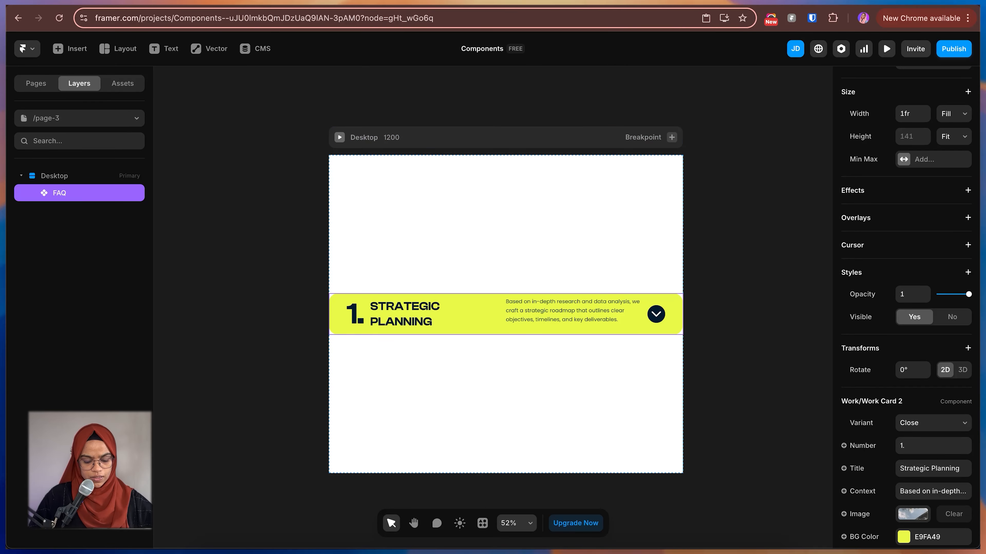
key("super+d")
key("super+d")
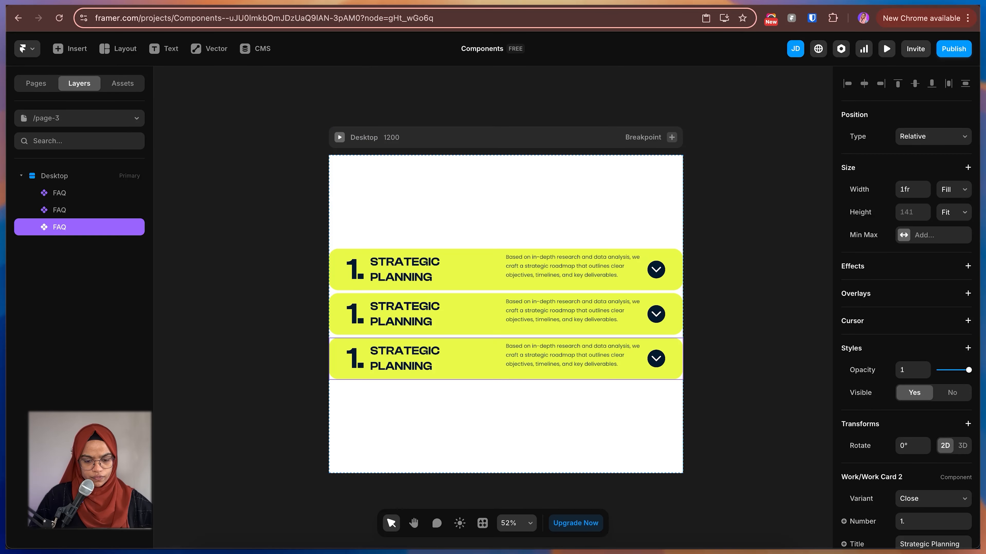
key("super+d")
Set the second FAQ card's Number to 2 and its BG Color to the primary/50 style
left_click(505, 291)
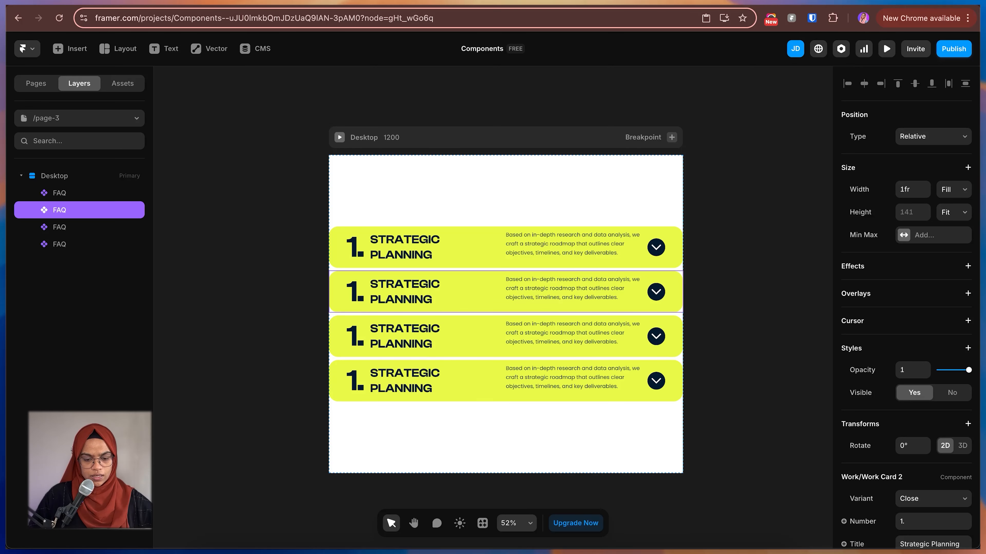
scroll(932, 361, "down", 4)
left_click(932, 361)
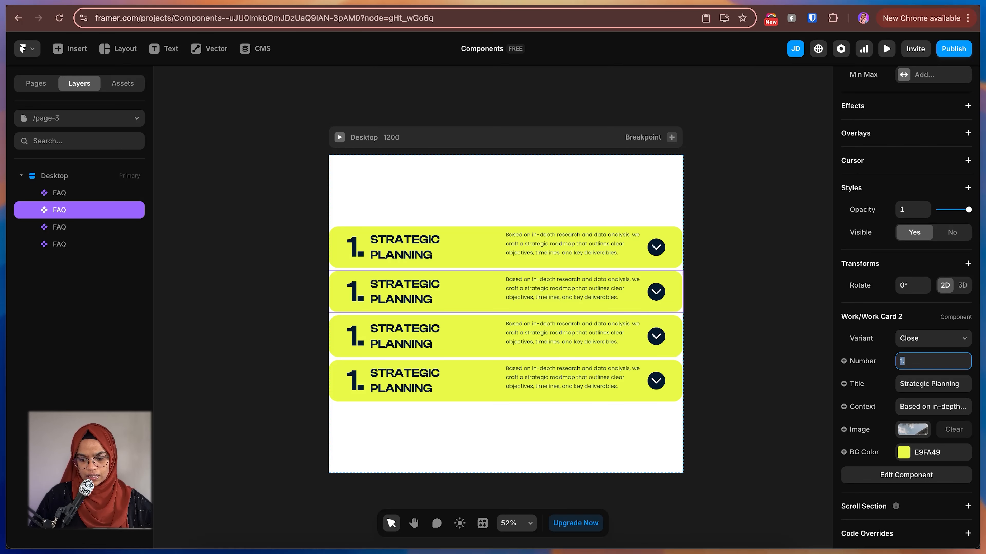
type("2")
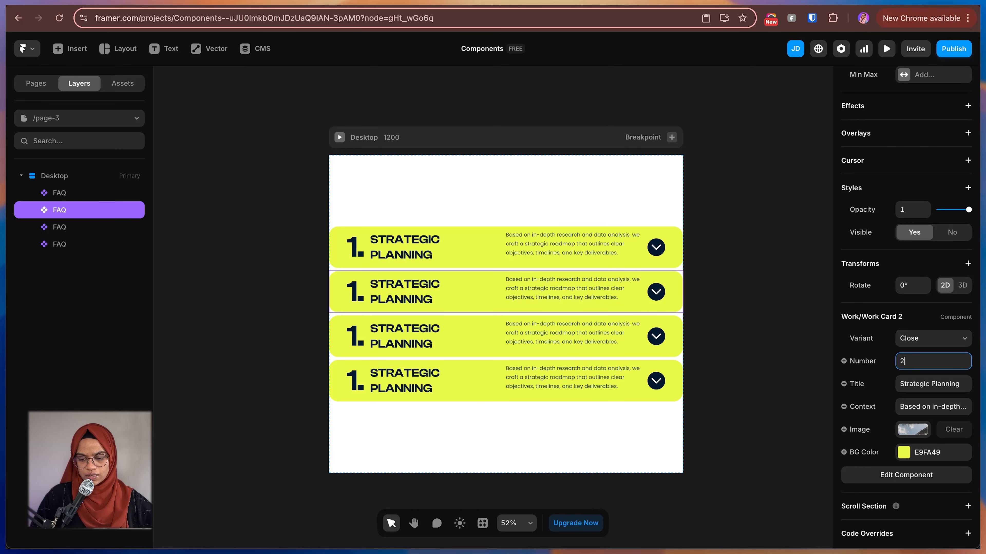
left_click(903, 452)
left_click(729, 413)
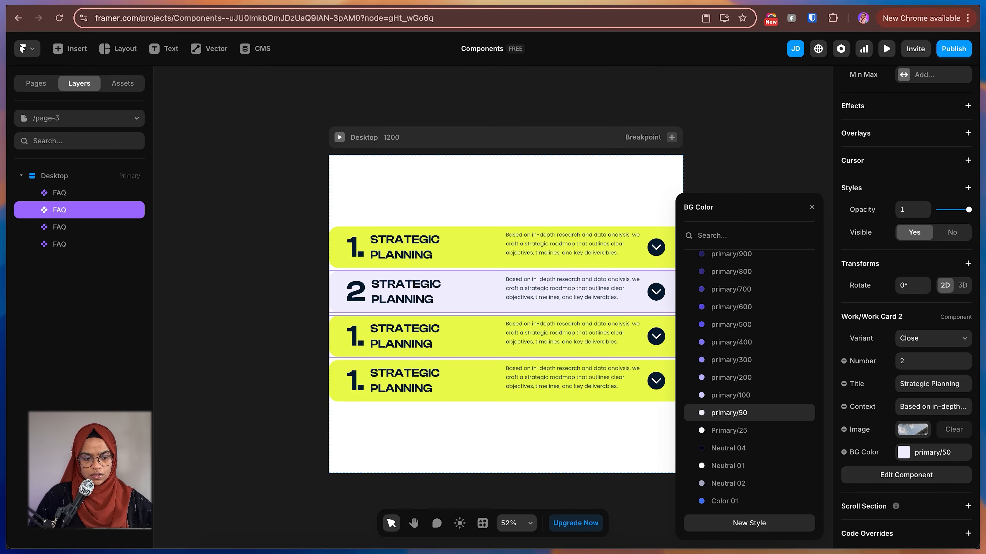
Apply the primary/50 style as BG Color to the third and fourth FAQ cards
left_click(582, 336)
left_click(729, 413)
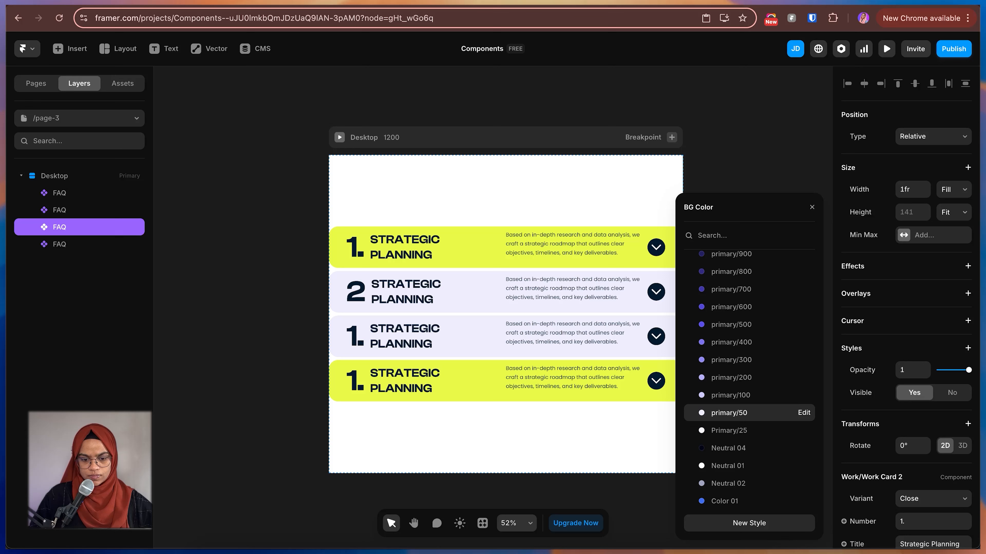
left_click(582, 381)
left_click(729, 413)
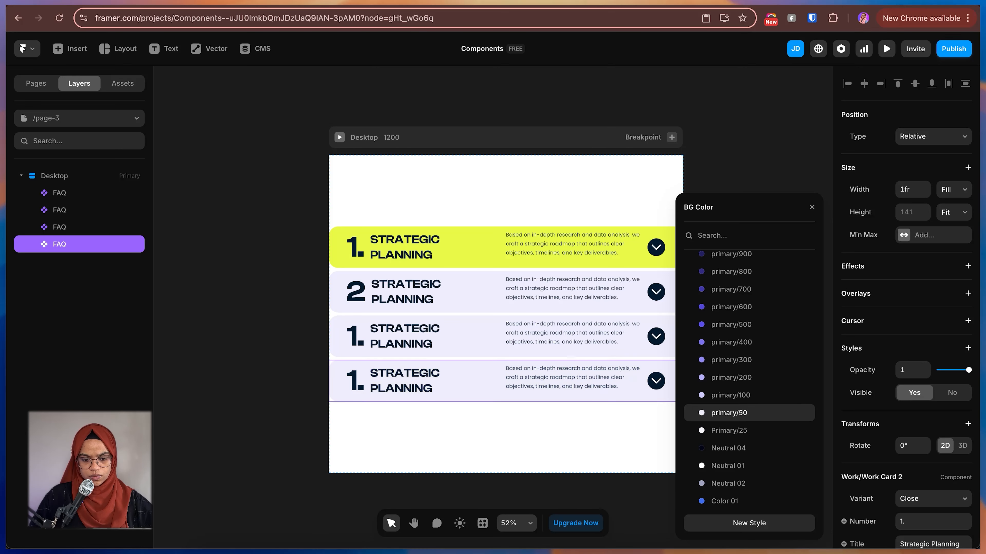
Set the Number of the third FAQ card to 3 and of the fourth card to 4
left_click(583, 315)
left_click(582, 337)
scroll(908, 349, "down", 5)
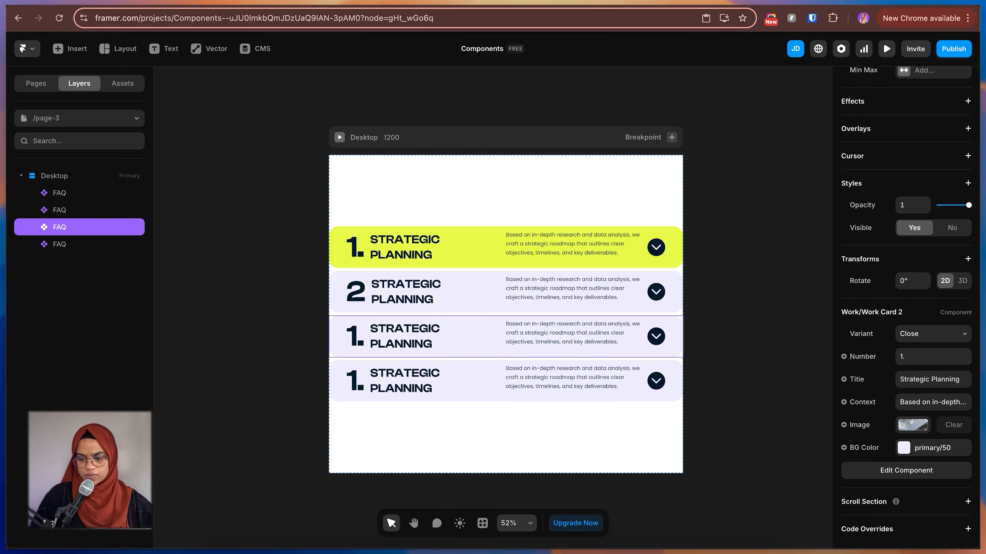
left_click(933, 357)
type("3")
left_click(582, 381)
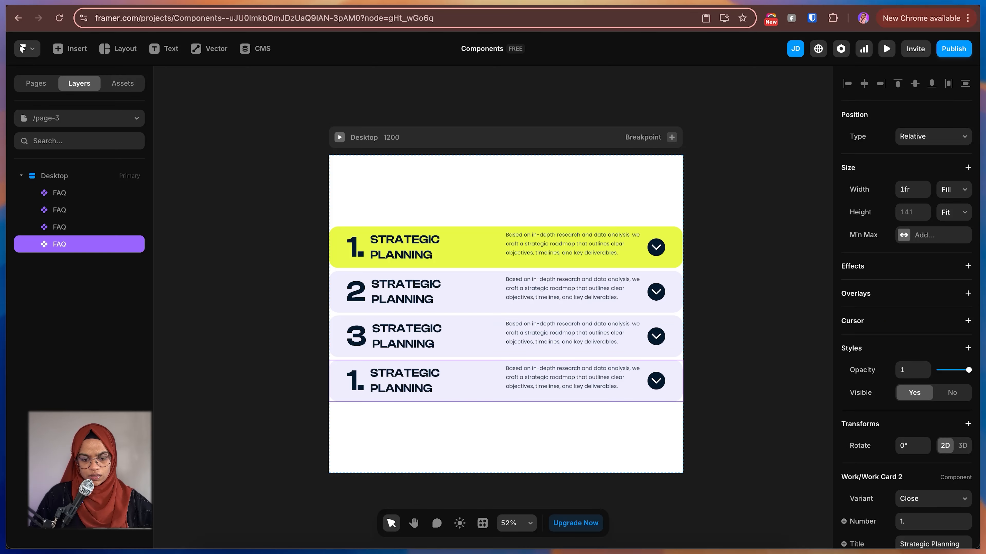
scroll(933, 471, "down", 2)
left_click(933, 471)
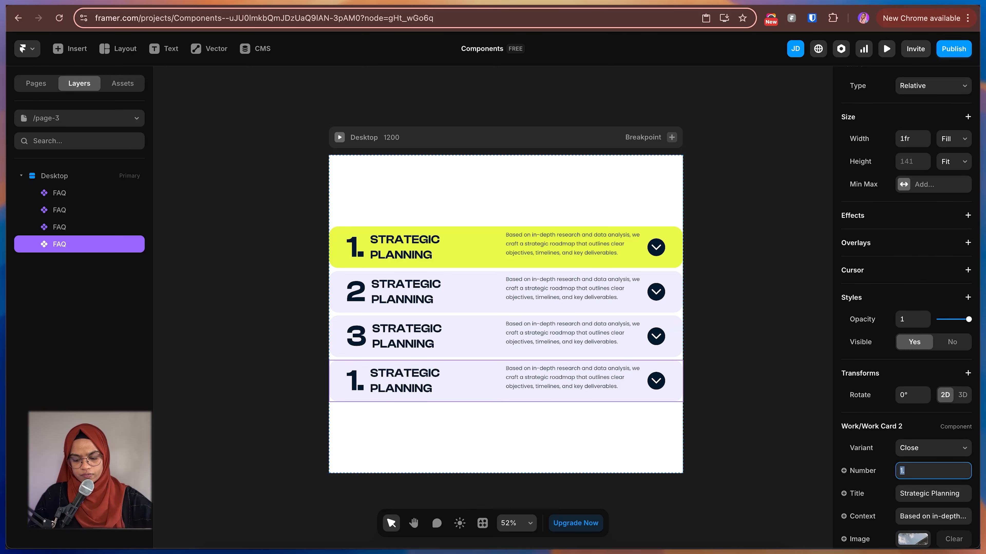
type("4")
Replace the second FAQ card's Image with a picture from the Lummi plugin
left_click(582, 292)
scroll(913, 423, "down", 5)
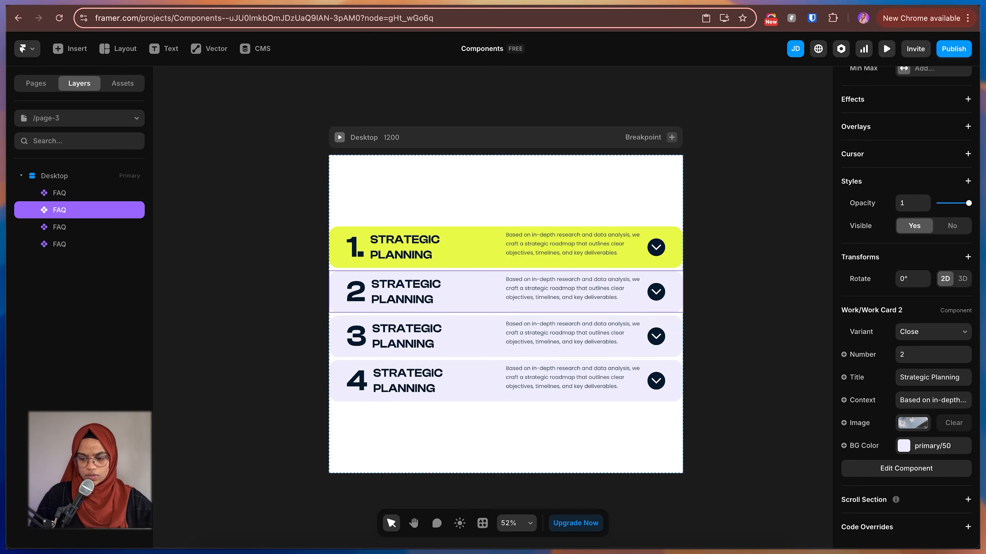
left_click(912, 423)
left_click(782, 523)
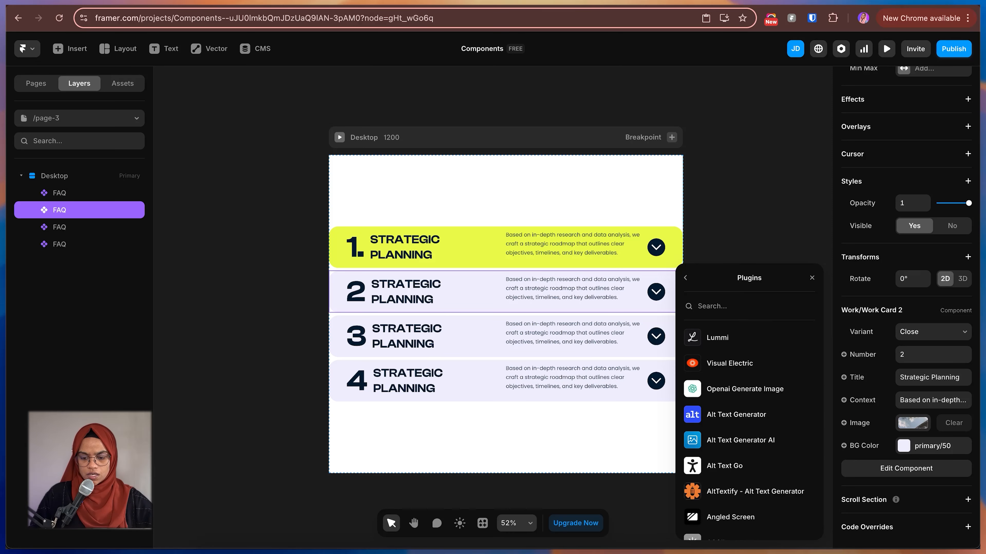
left_click(749, 338)
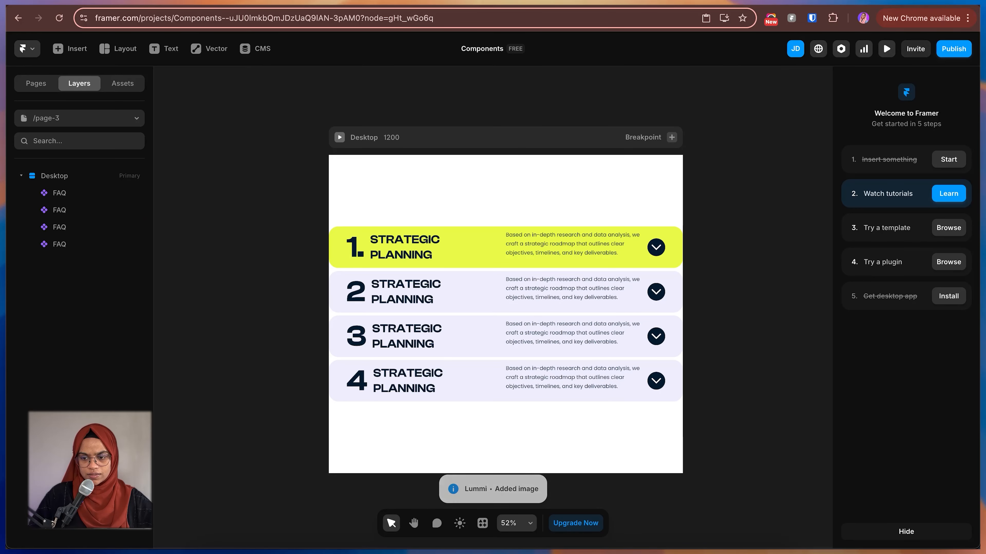
Preview the page with the four numbered cards and return to the canvas
left_click(887, 49)
left_click_drag(841, 307, 938, 306)
left_click(887, 49)
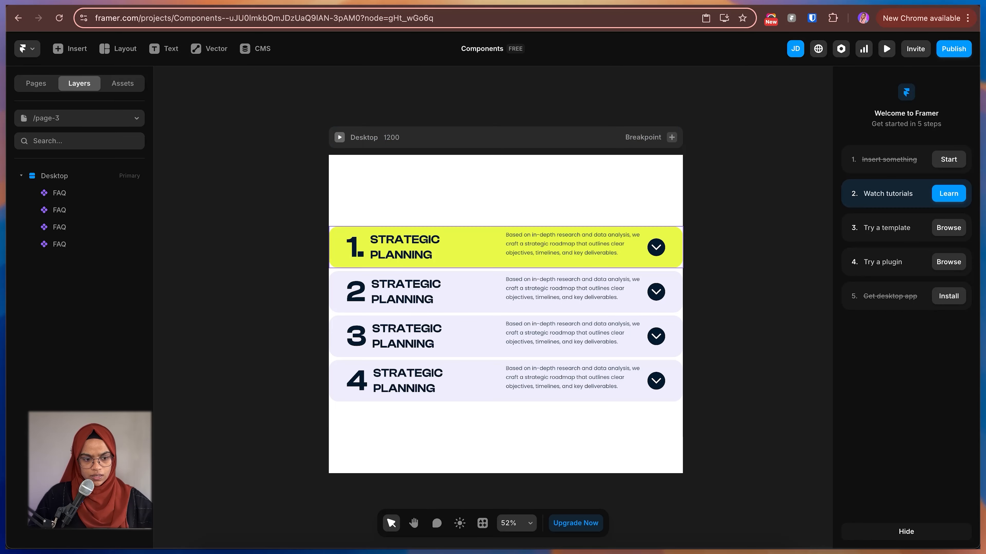
Wrap all four FAQ cards in a vertical stack and rename the stack FAQ Wrap
left_click(63, 193)
left_click(64, 244, "shift")
right_click(63, 244)
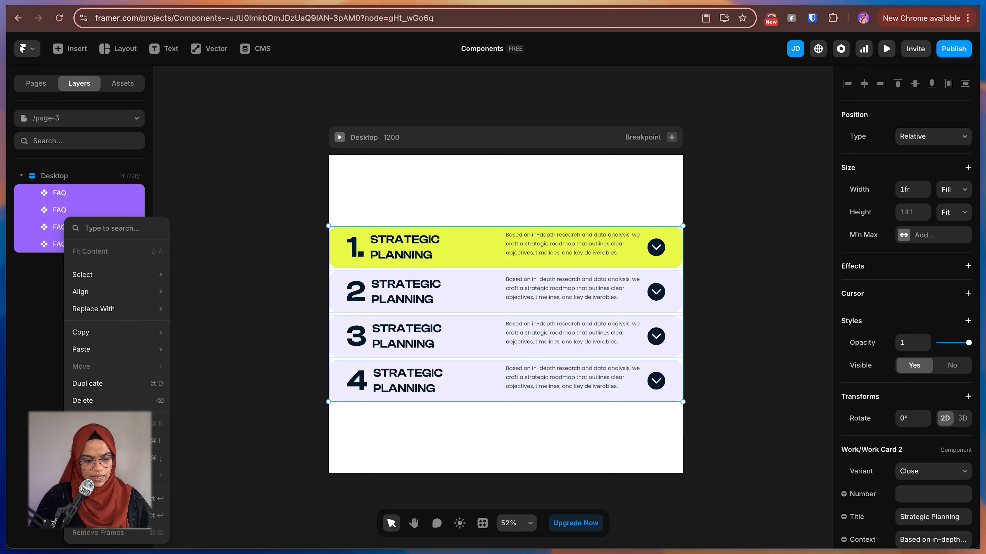
left_click(117, 516)
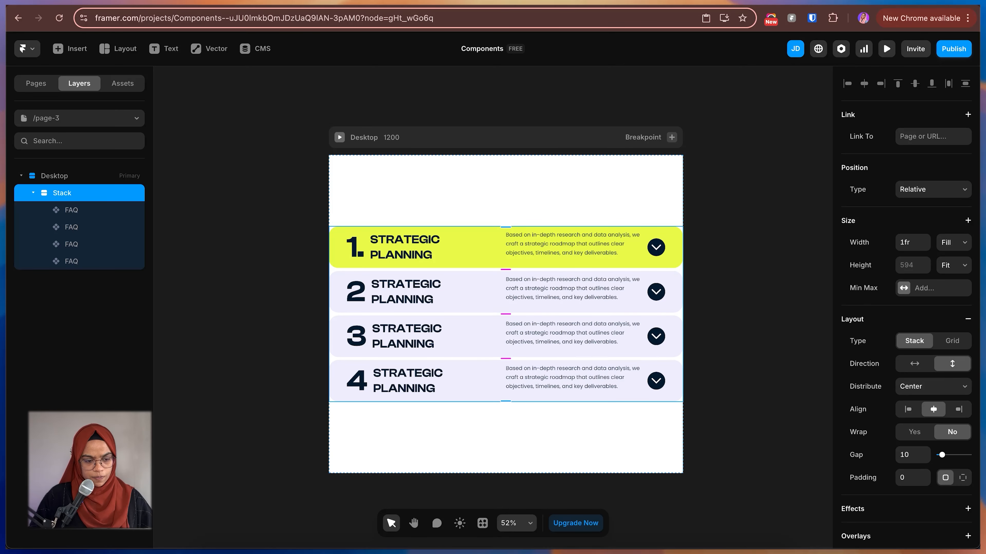
double_click(62, 193)
type("F")
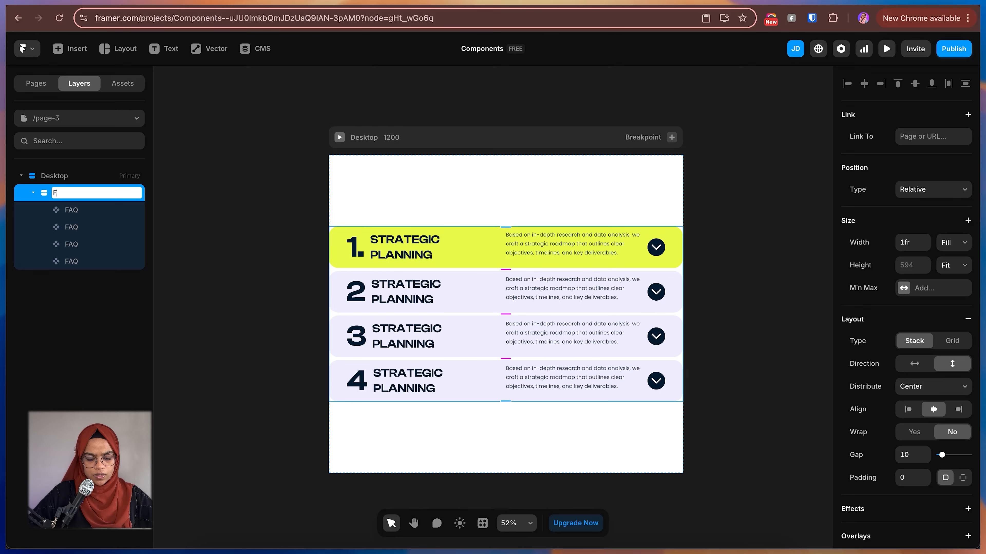
type("AQ Wrap")
key("Return")
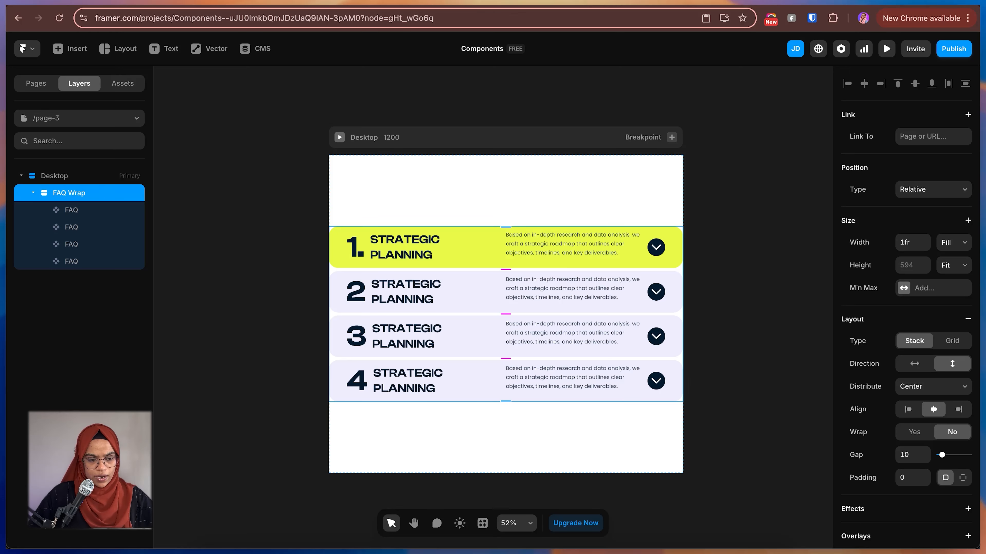
Add a max width to the FAQ Wrap stack and make it Fixed
left_click(916, 288)
left_click(899, 302)
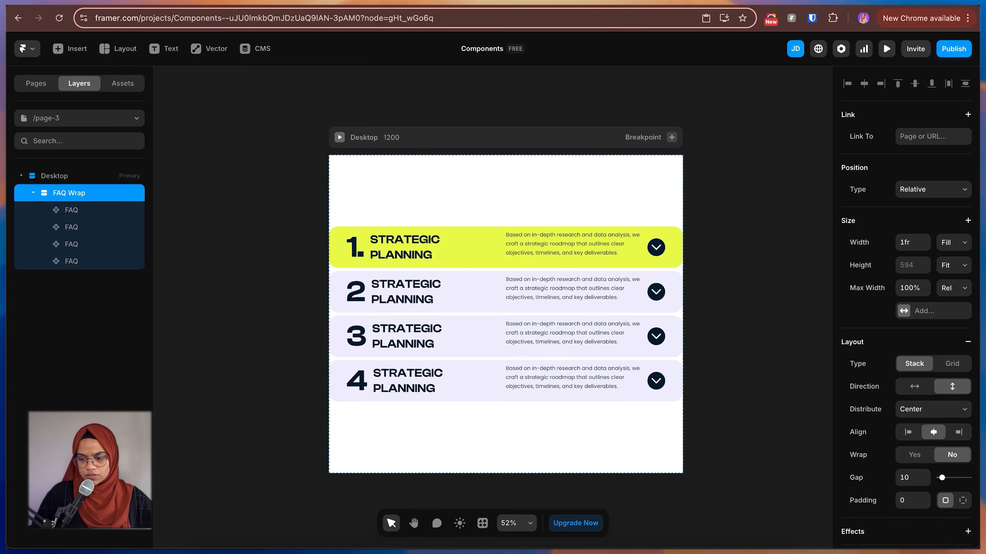
left_click(954, 288)
left_click(951, 300)
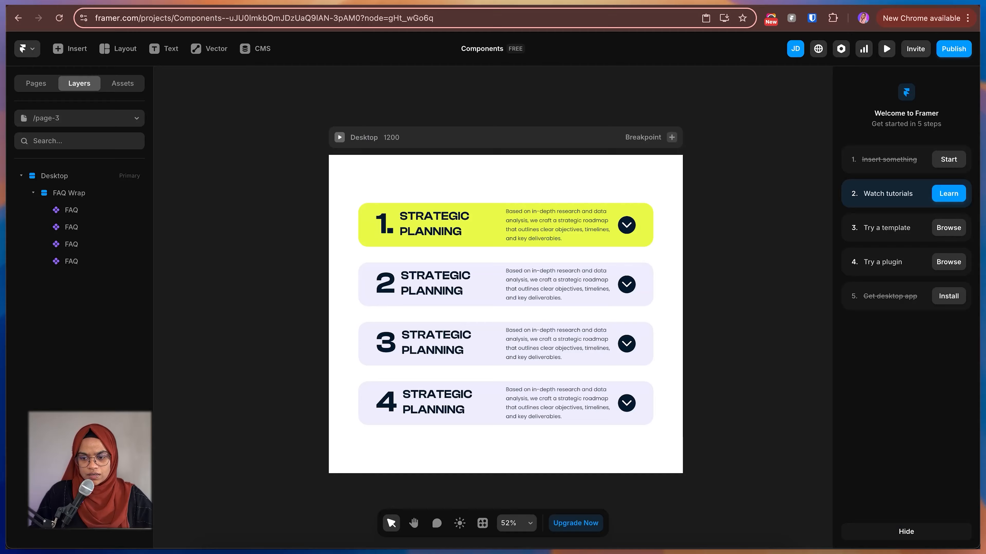
Preview the page and repeatedly expand and collapse the second card to check its transition
left_click(887, 48)
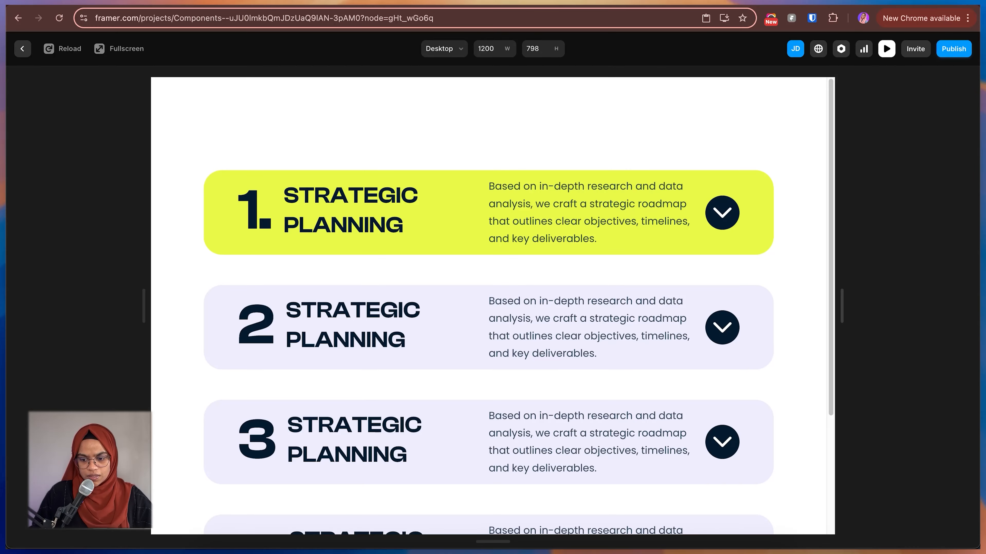
left_click(721, 327)
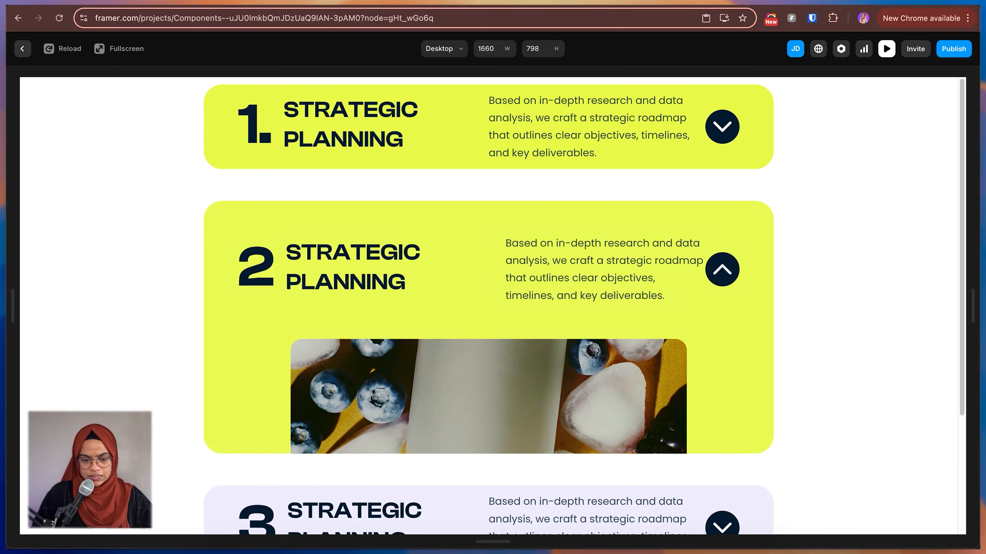
left_click(722, 269)
left_click(722, 328)
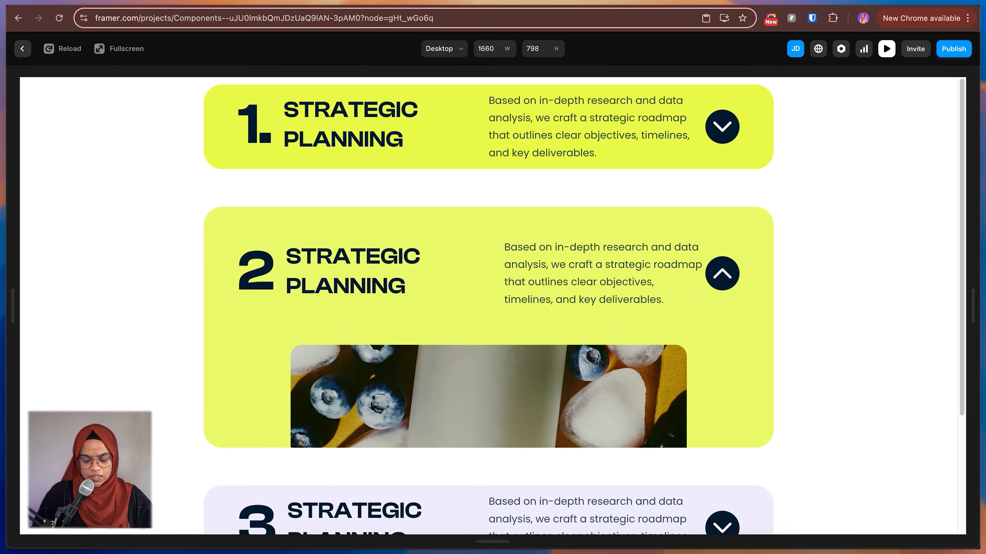
left_click(721, 273)
left_click(721, 325)
left_click(722, 269)
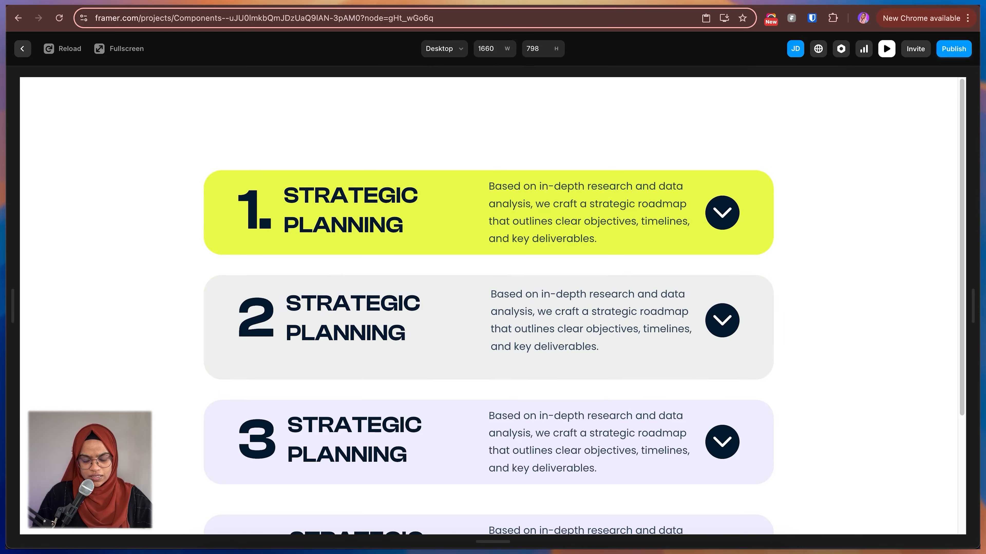
left_click(722, 328)
left_click(722, 269)
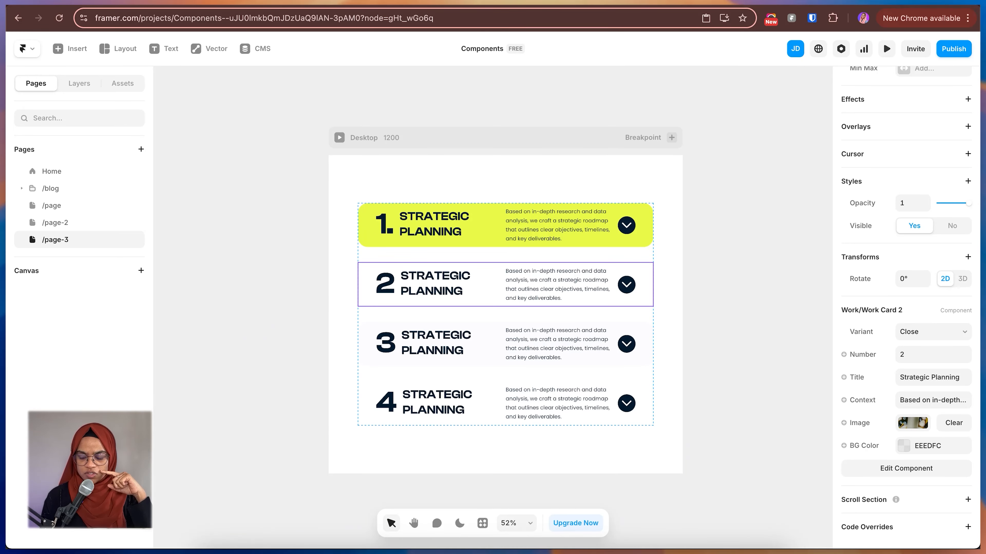
Preview the recolored cards and test the second card's arrow
left_click(248, 310)
left_click(887, 48)
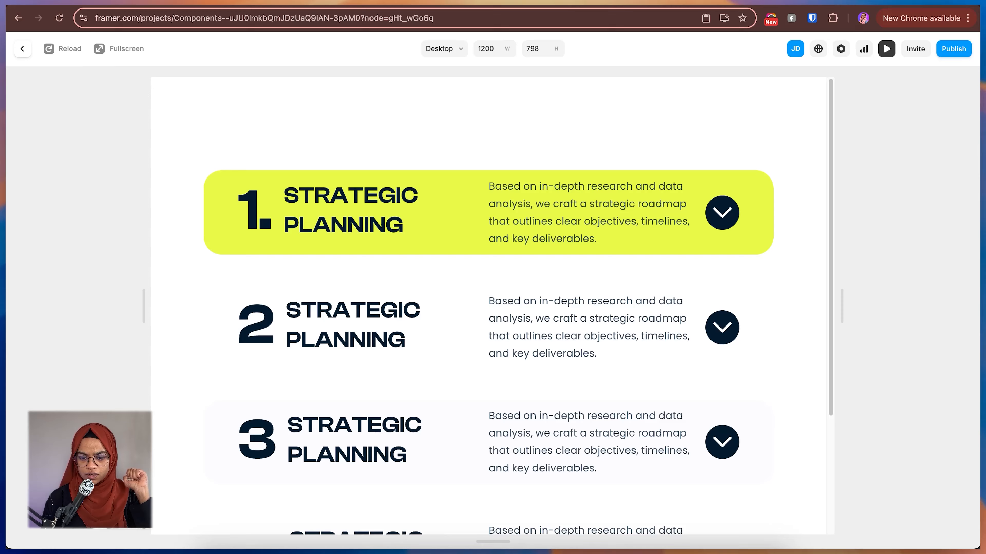
scroll(489, 307, "down", 5)
left_click(722, 284)
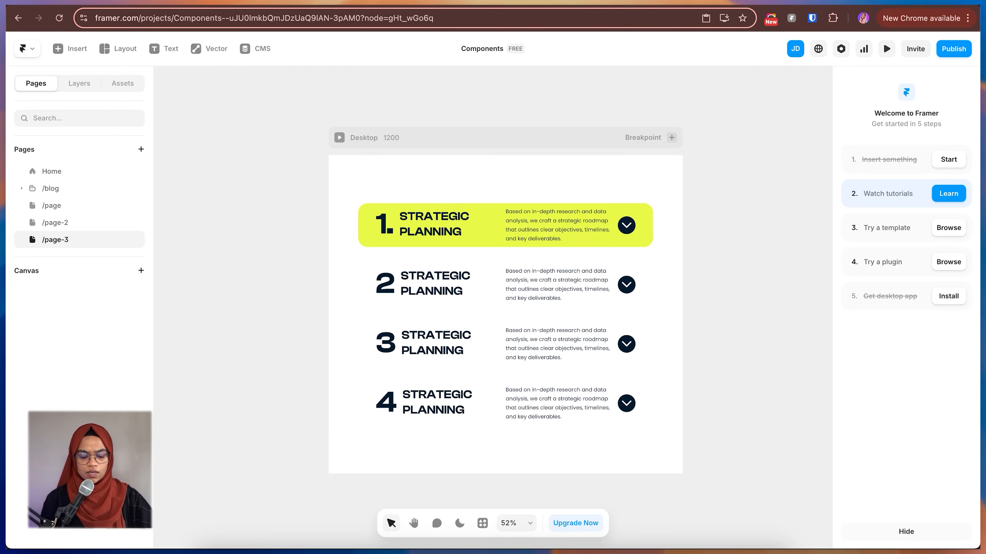
Set the first FAQ card's variant to Open
scroll(521, 294, "down", 2)
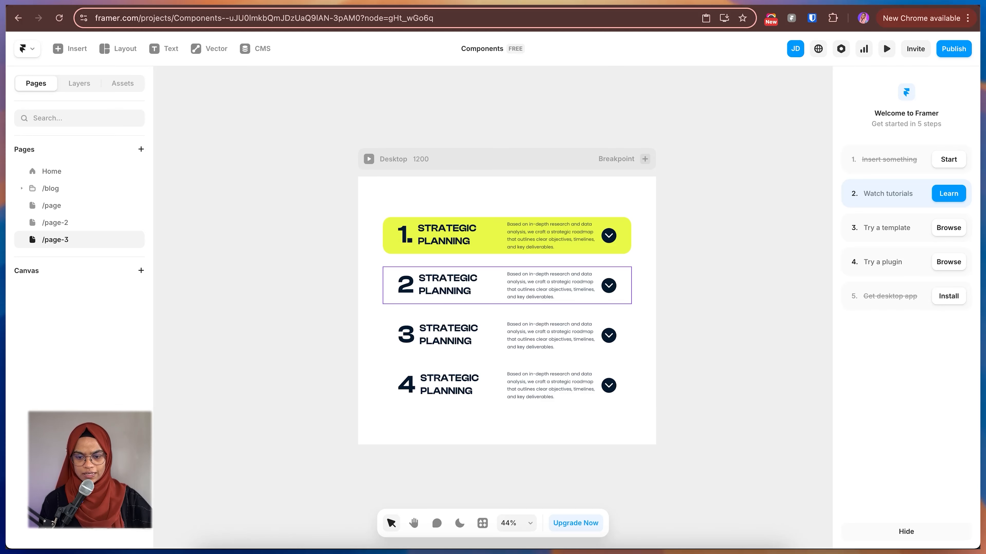
key("space")
left_click_drag(512, 260, 476, 246)
left_click(471, 224)
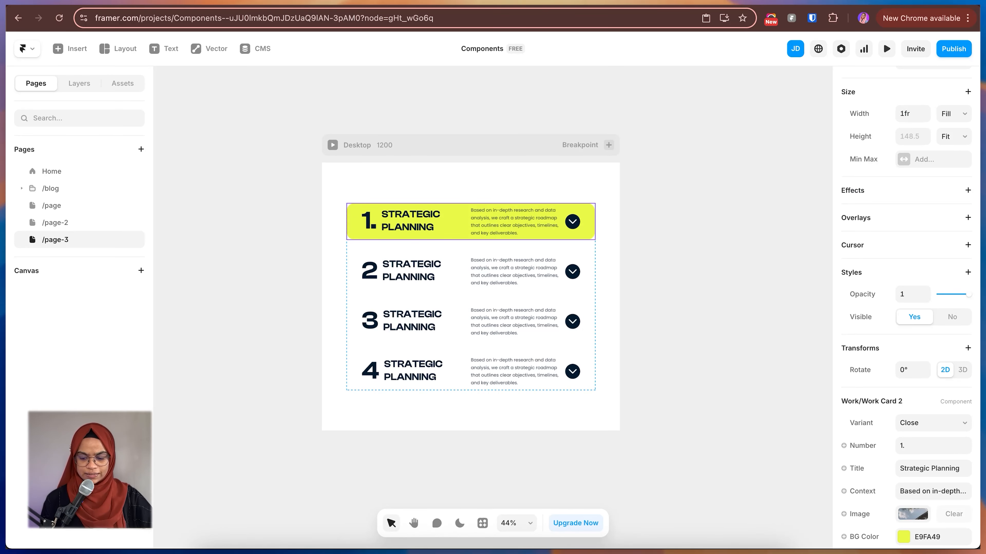
left_click(931, 423)
left_click(912, 435)
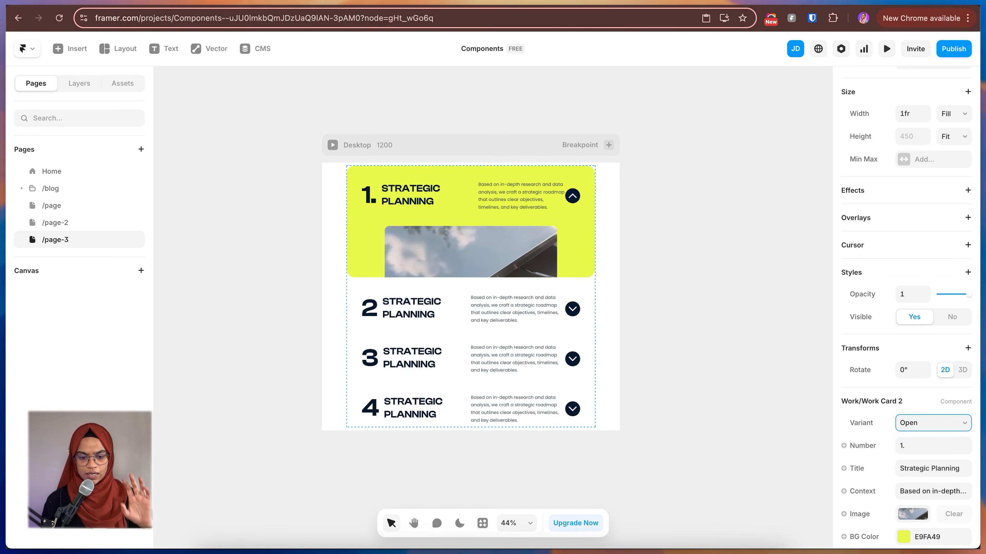
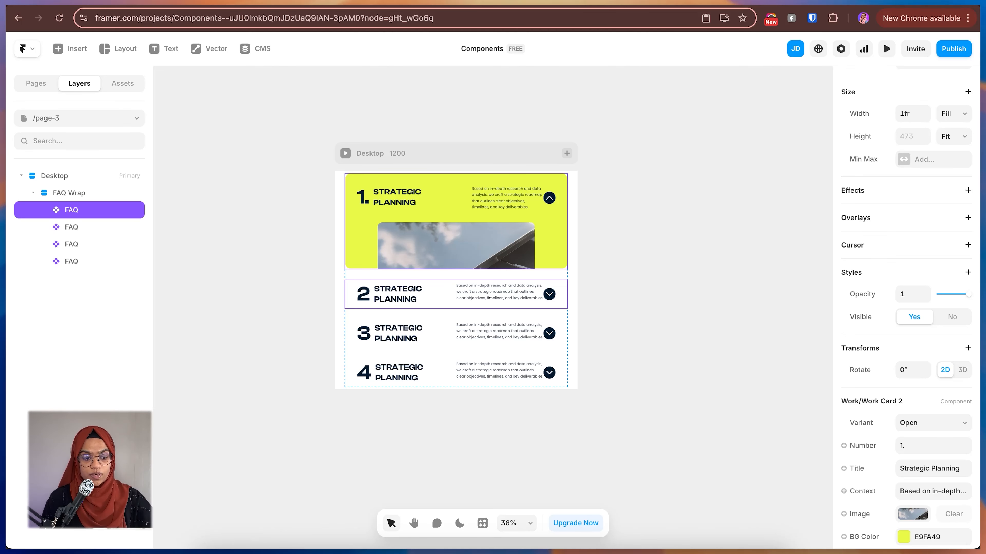
left_click(629, 299)
left_click(456, 295)
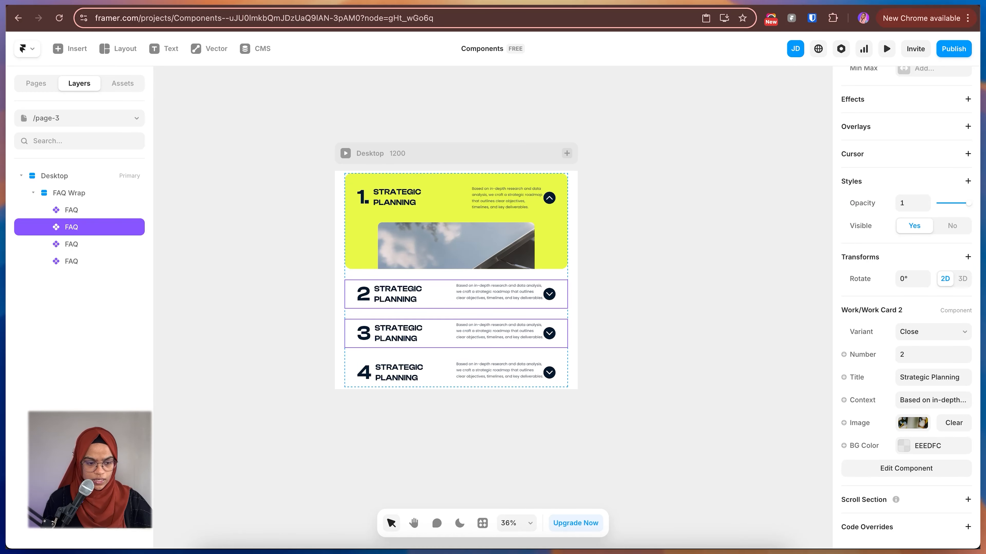
left_click(455, 241)
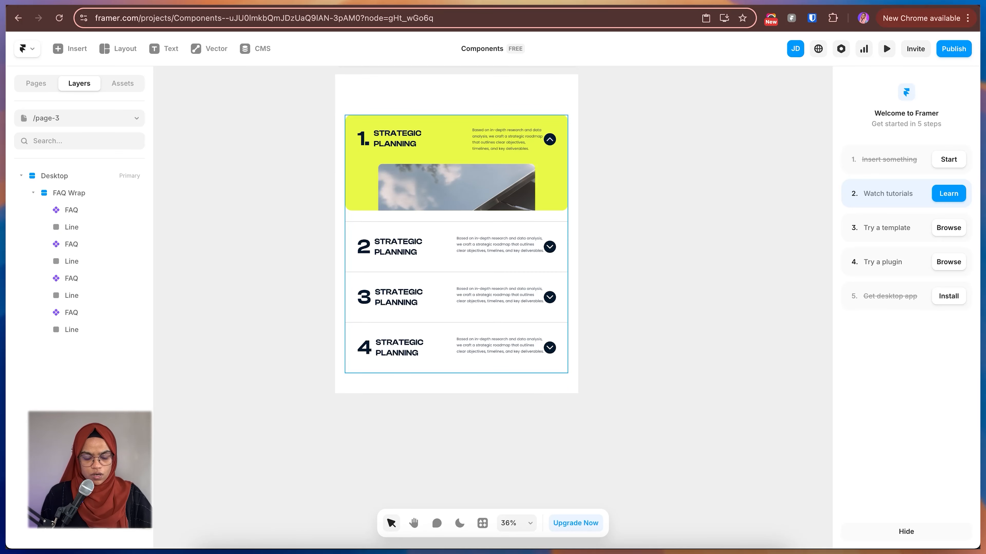
Select the FAQ Wrap stack and look over its layer commands and nested layers
left_click(455, 264)
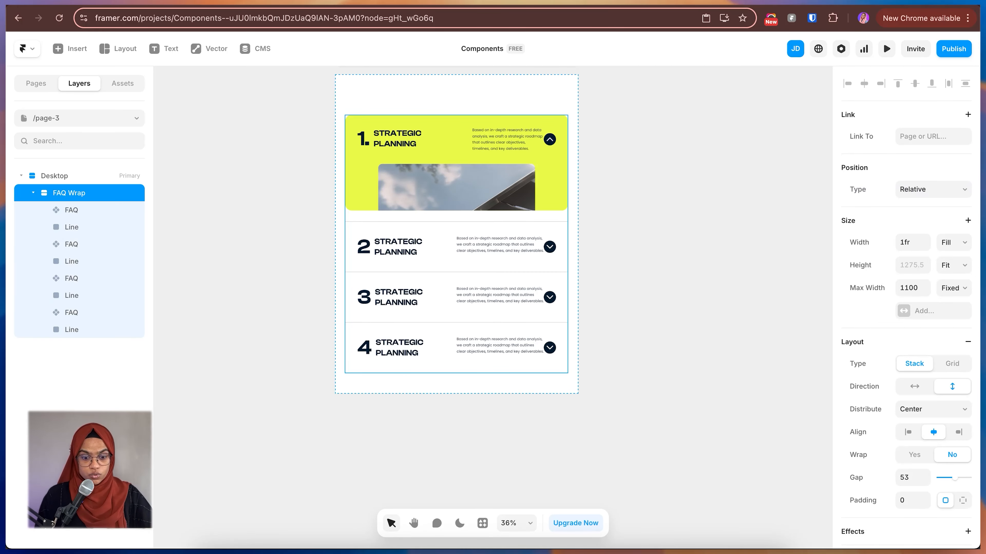
left_click(33, 193)
right_click(64, 193)
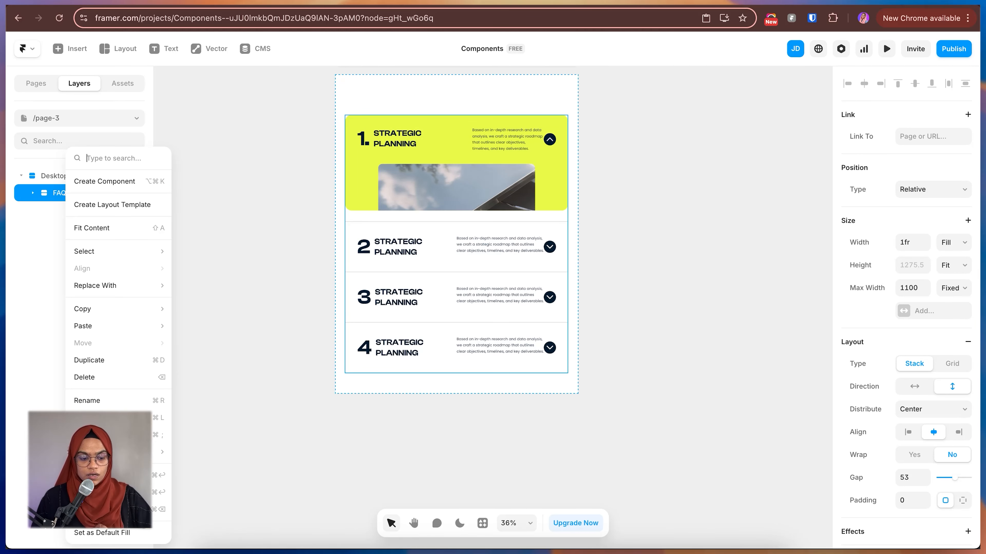
key("Escape")
left_click(33, 193)
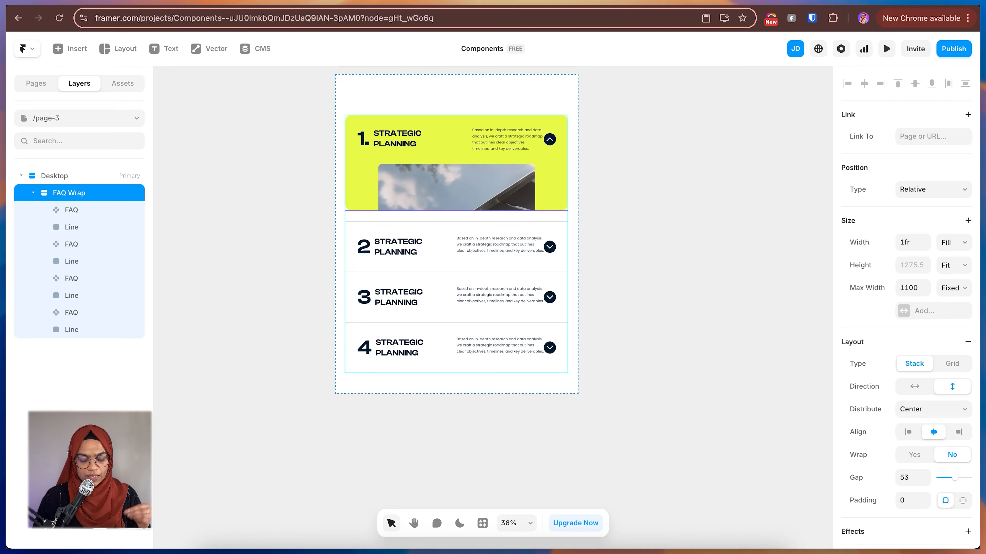
Turn the FAQ Wrap stack into a new component named FAQ Wrap
right_click(71, 193)
key("Return")
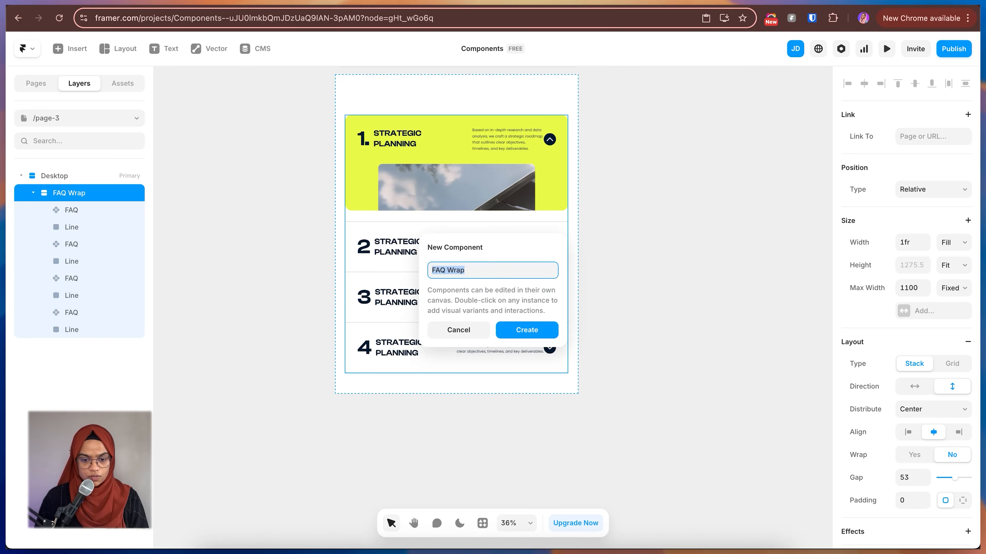
key("Return")
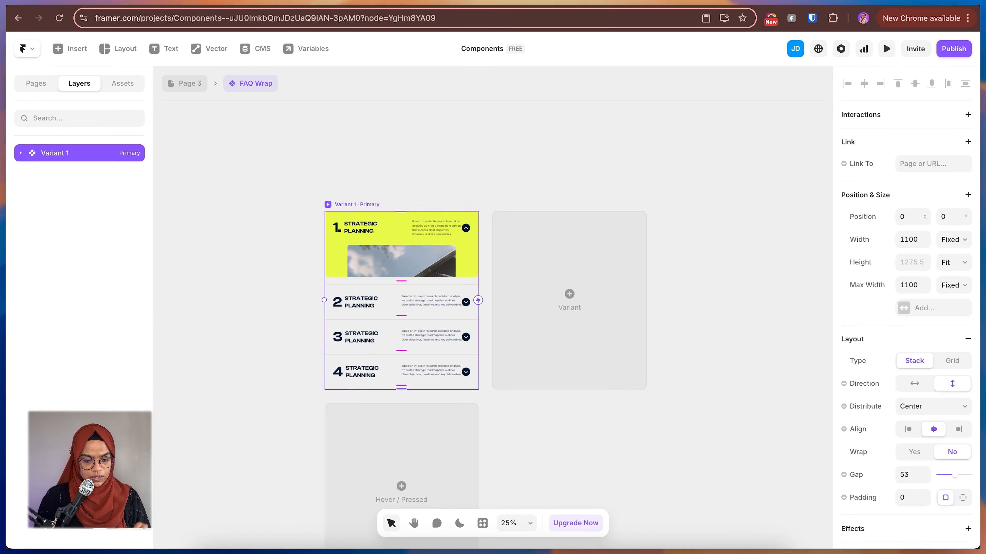
Rename the component's primary variant to Desktop-One
key("super+r")
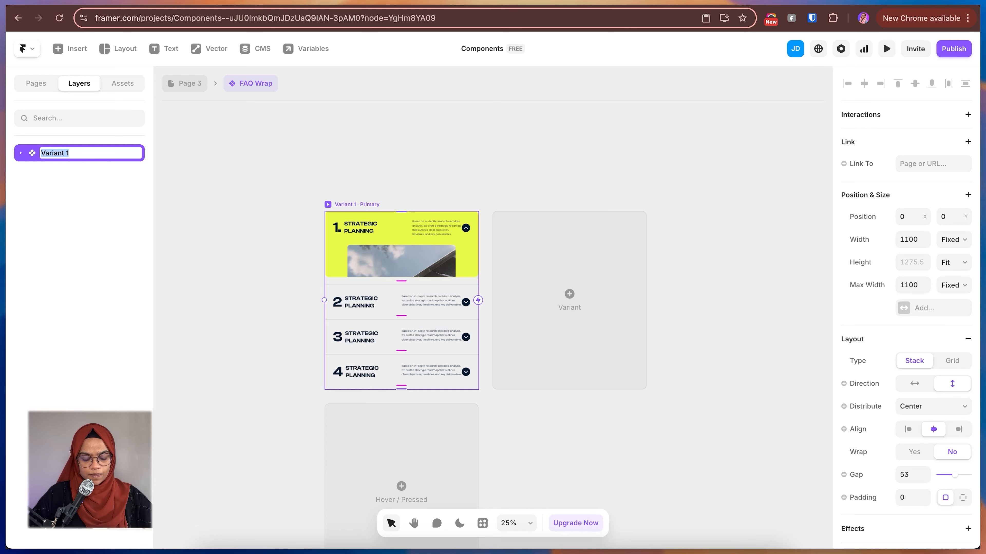
type("Desktop")
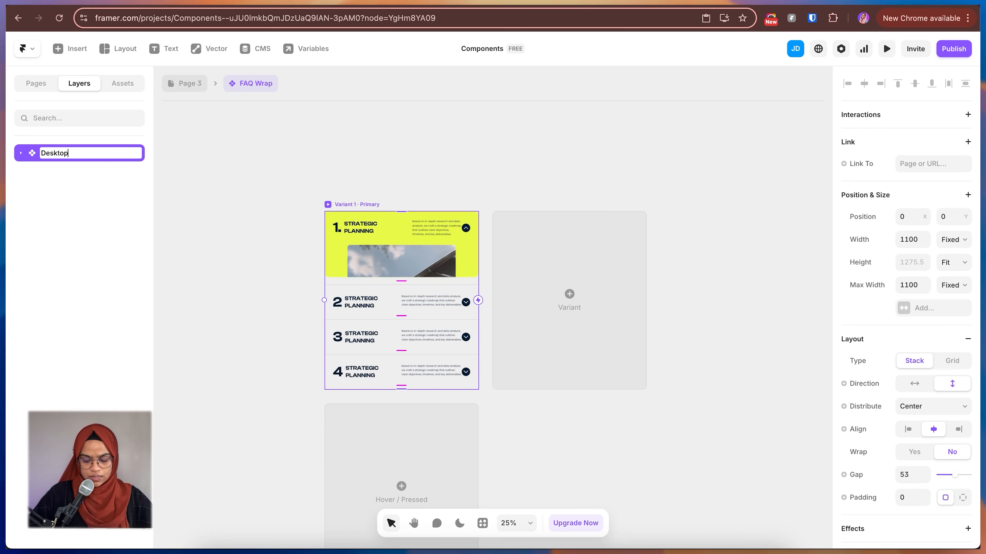
key("Return")
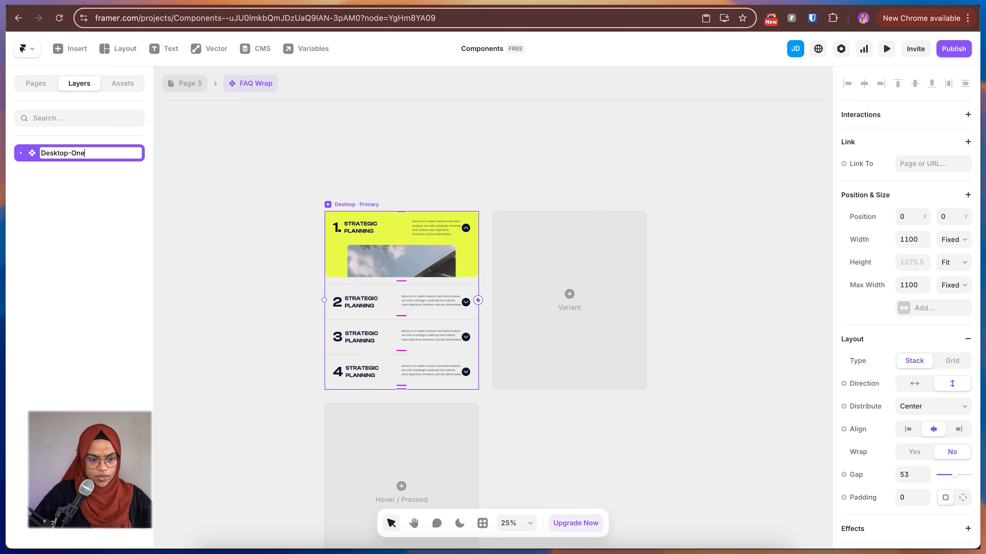
key("Return")
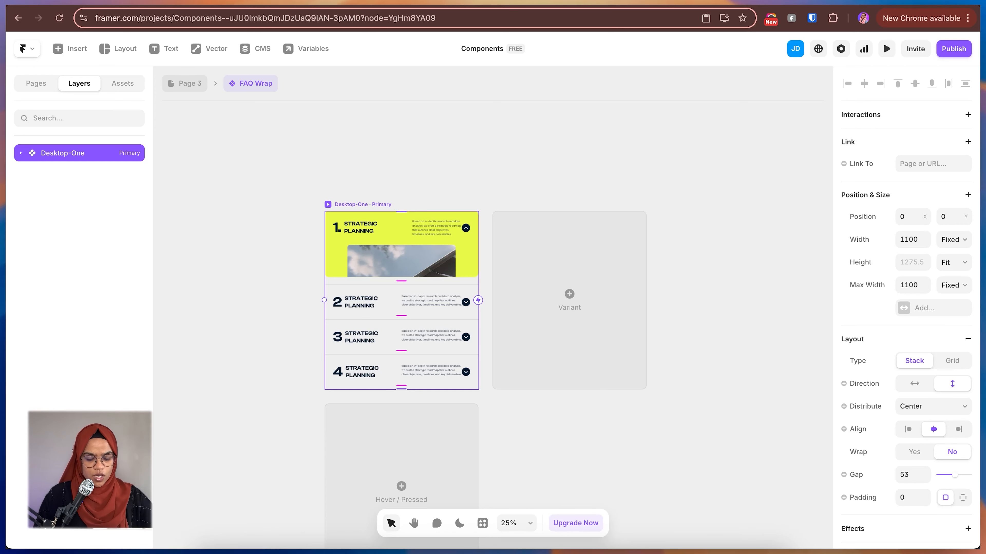
key("Escape")
Delete the fourth FAQ card and the line beneath it from the Desktop-One variant
left_click(401, 371)
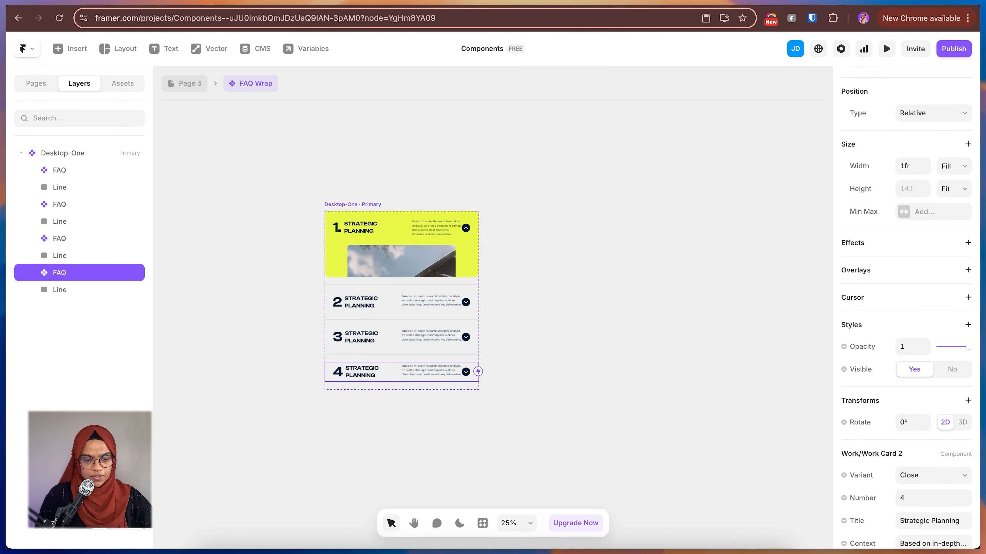
key("Delete")
key("Delete")
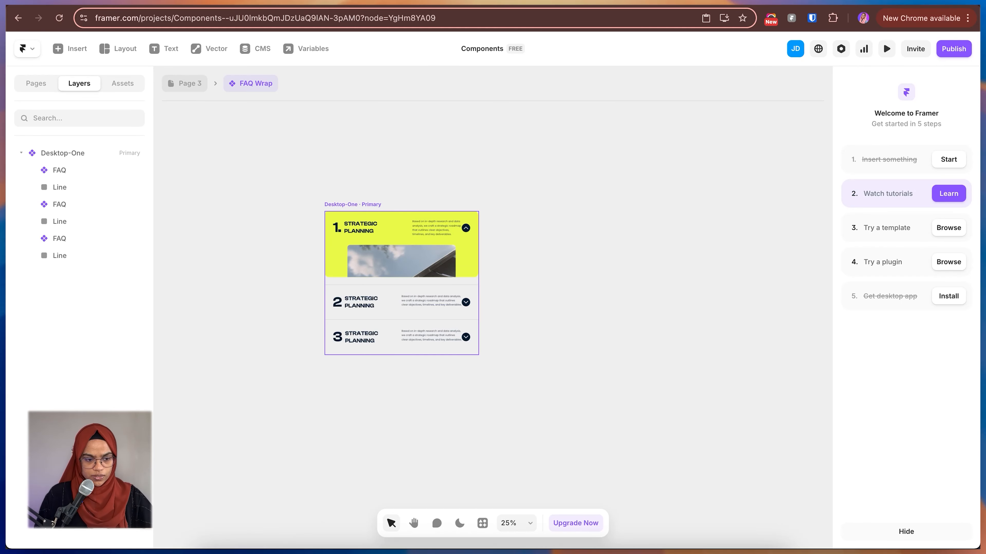
Add a second variant based on Desktop-One and name it Desktop-two
left_click(352, 204)
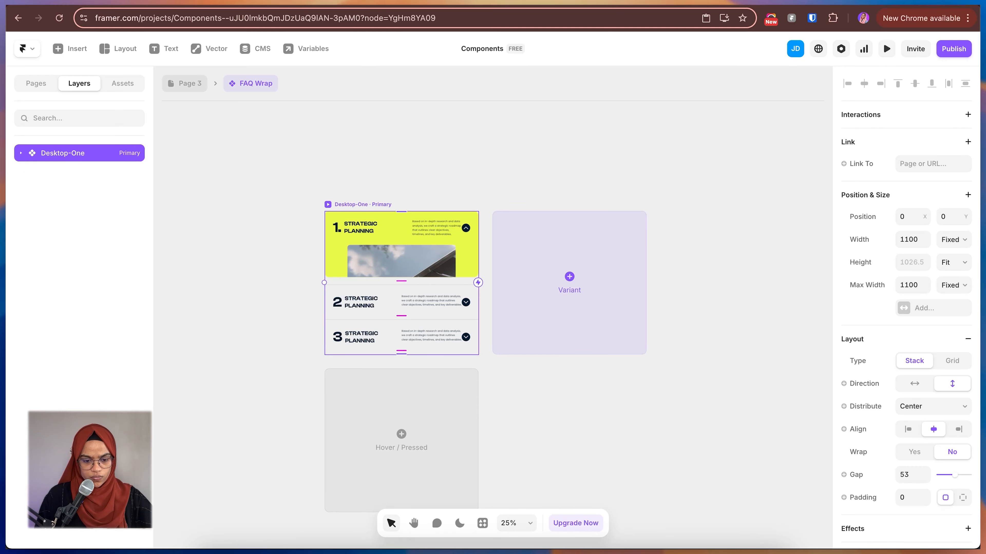
left_click(569, 277)
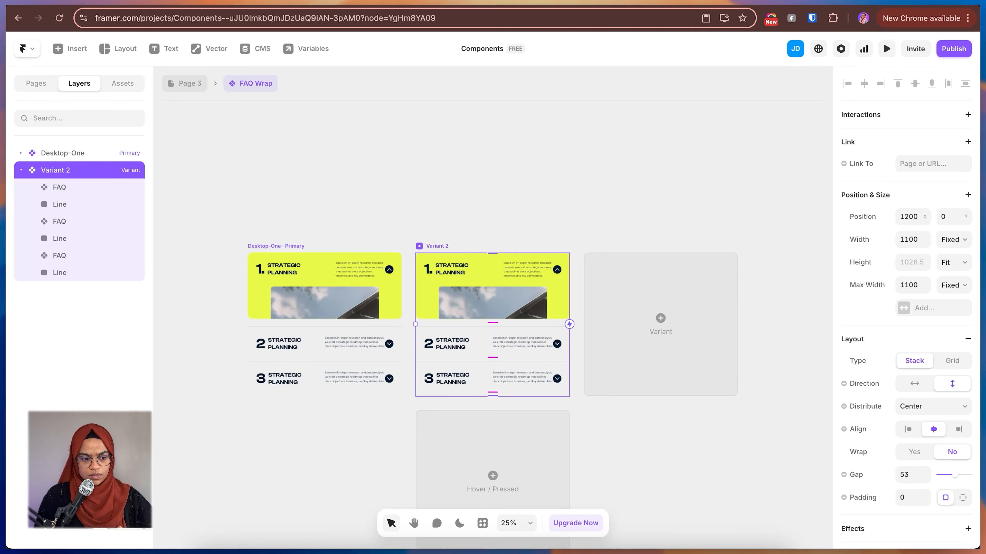
key("super+r")
type("D")
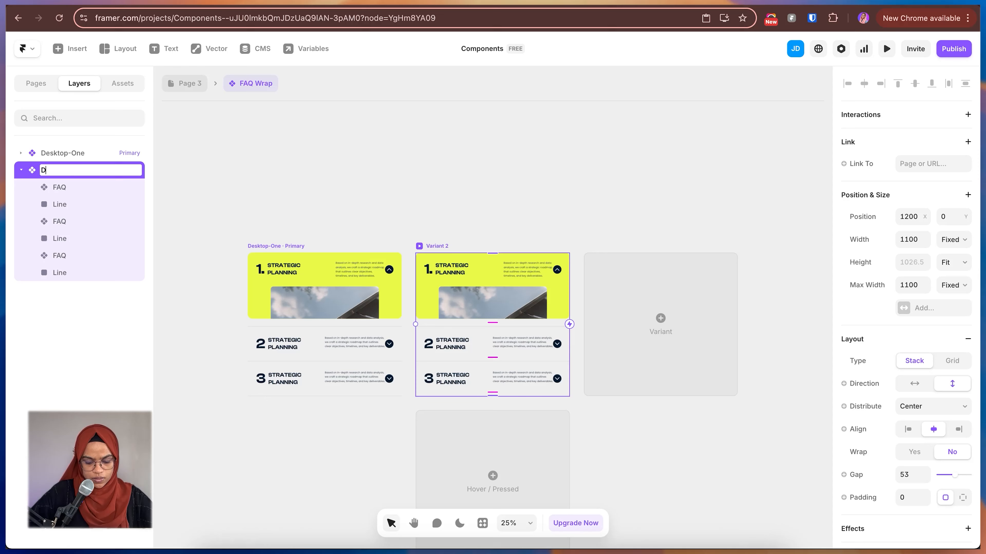
type("esktop-two")
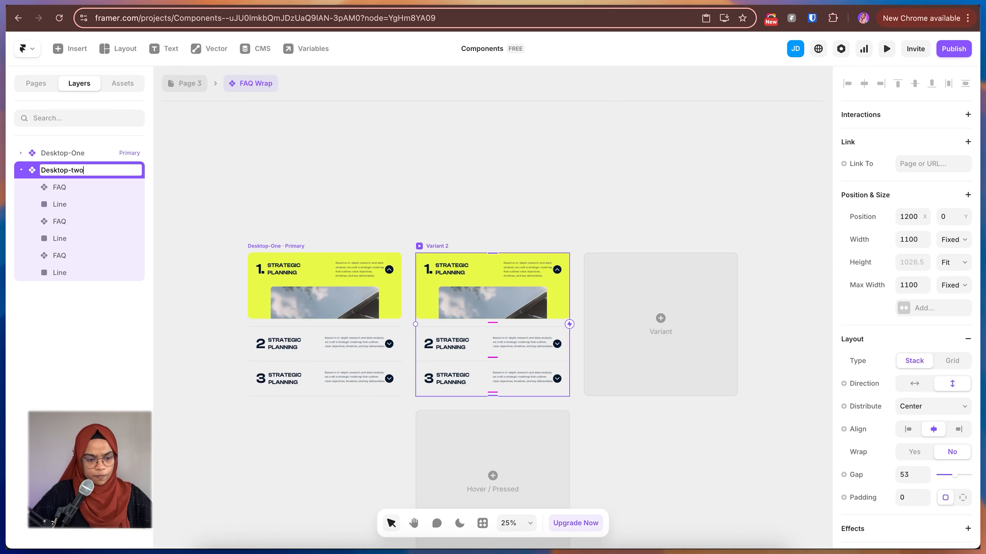
key("Return")
left_click(492, 217)
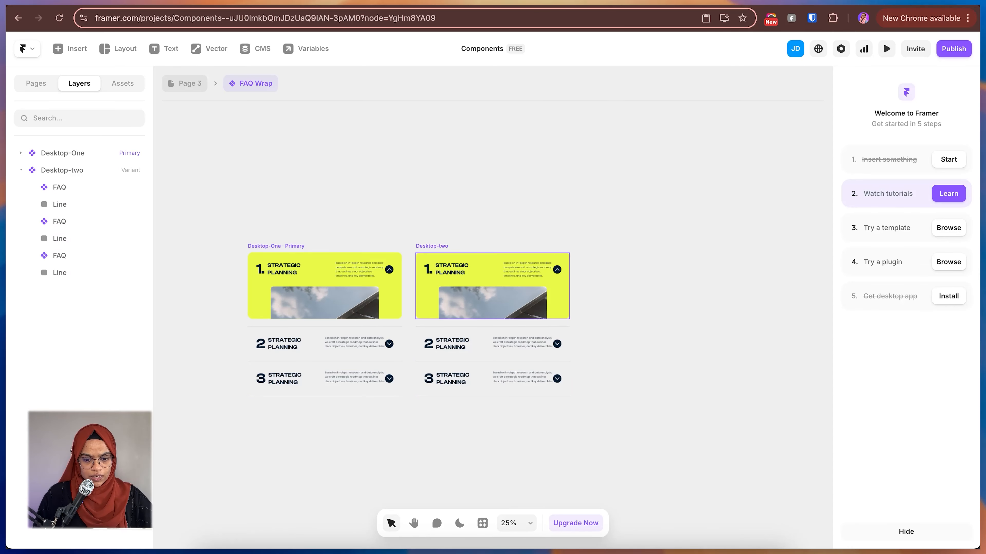
Set the first FAQ card in Desktop-two to the Close variant and its background colour opacity to 0%
left_click(492, 286)
scroll(931, 466, "down", 5)
left_click(931, 358)
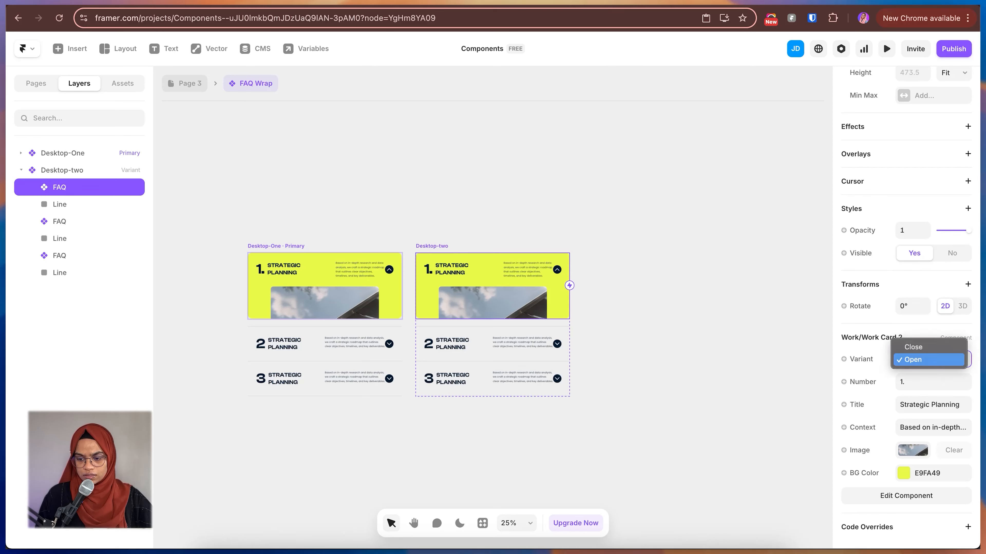
left_click(928, 346)
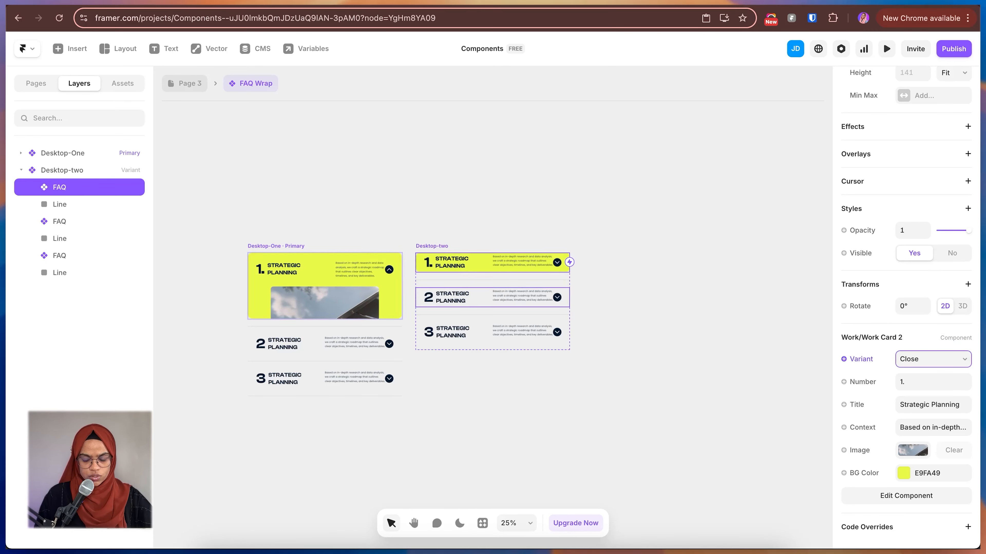
left_click(904, 473)
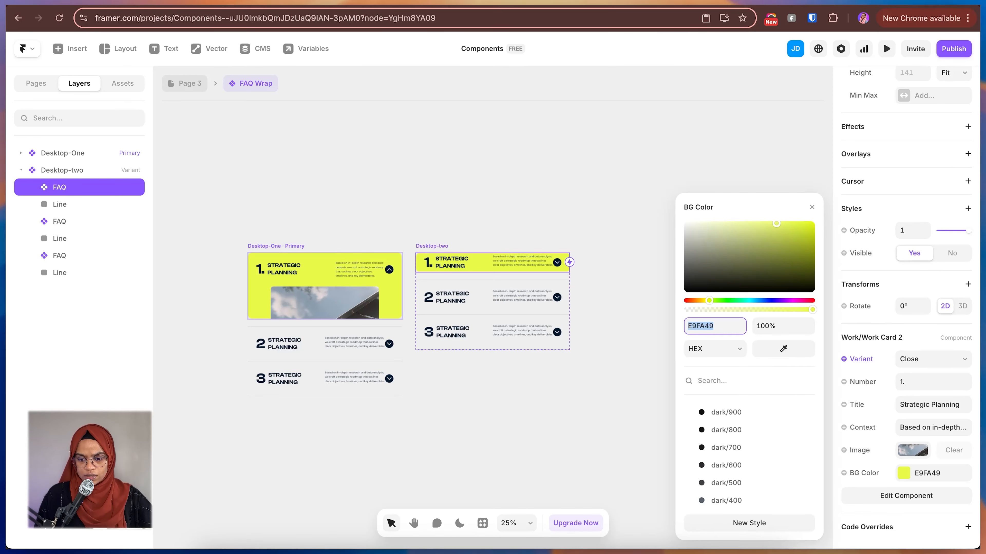
left_click_drag(812, 310, 686, 310)
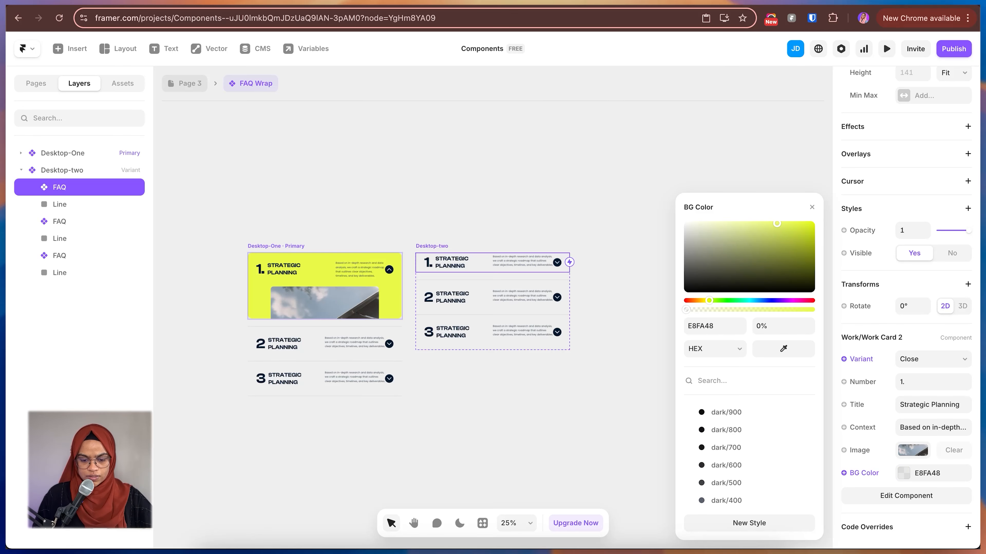
left_click(628, 306)
Set the second FAQ card's background colour in Desktop-two to orange FF8F27 at 100% opacity
left_click(513, 297)
scroll(906, 303, "down", 4)
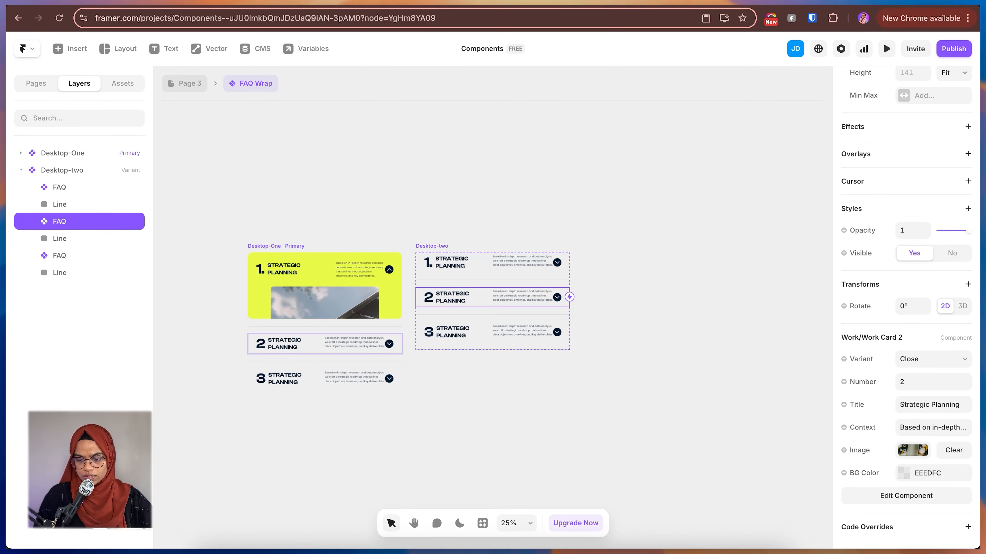
left_click(903, 473)
scroll(749, 446, "down", 8)
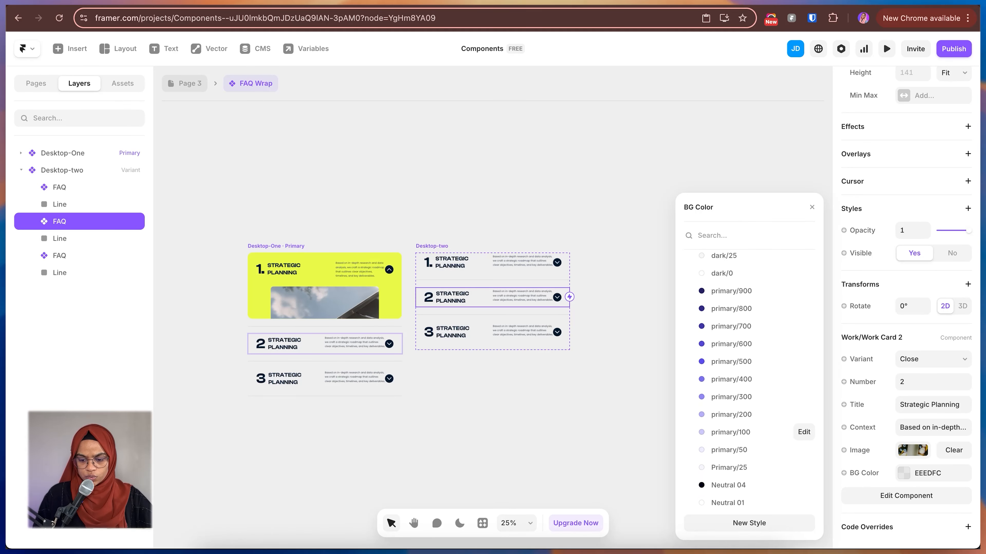
scroll(749, 388, "up", 8)
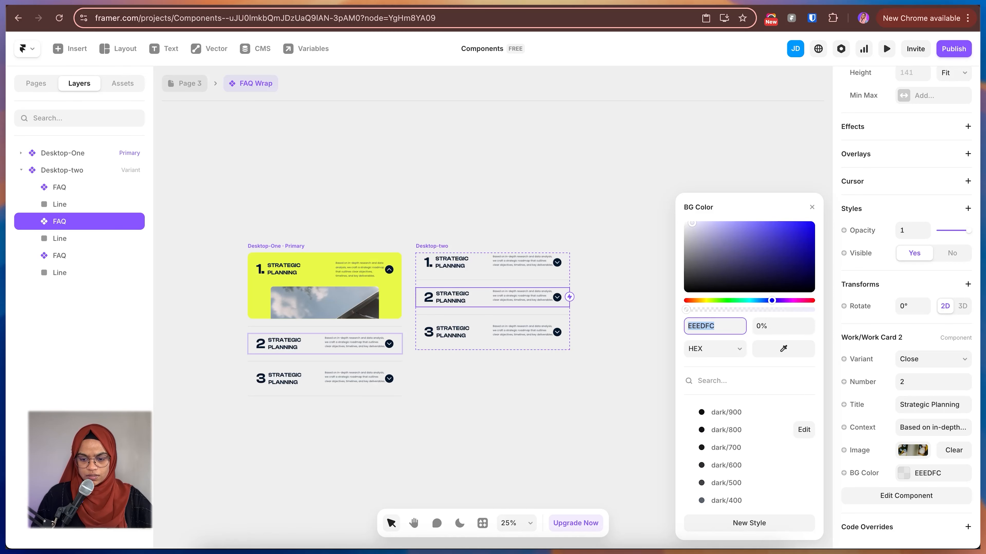
type("FF8F27")
key("Return")
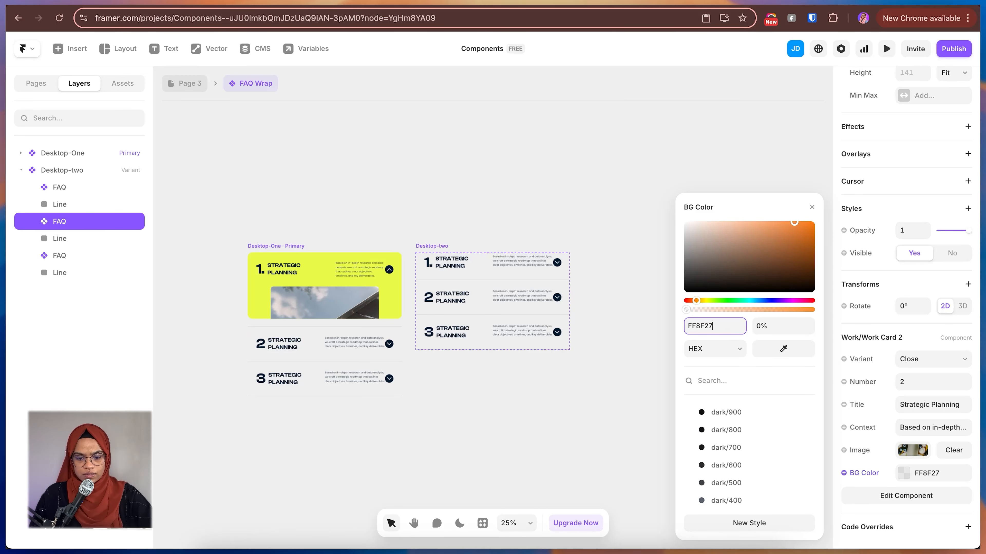
left_click_drag(686, 310, 813, 310)
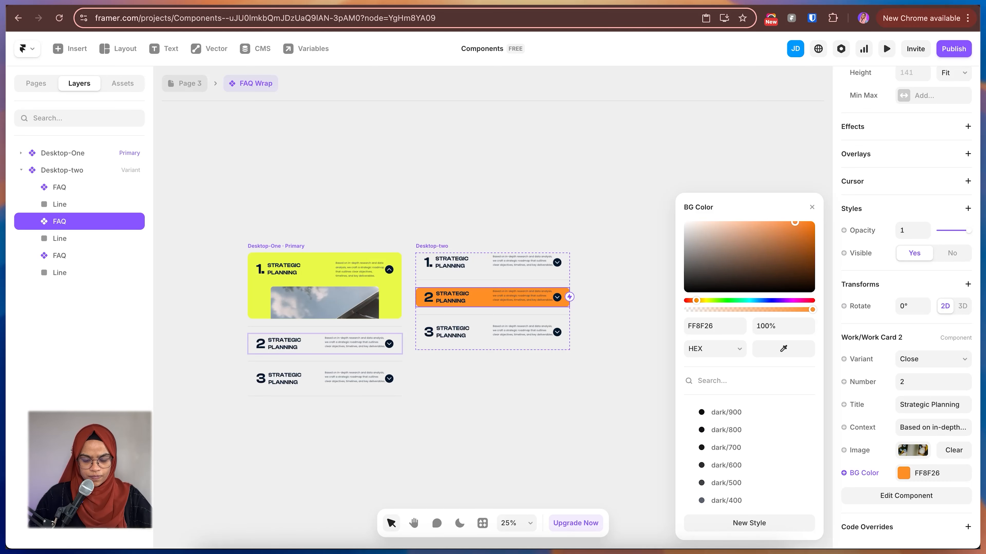
left_click(625, 310)
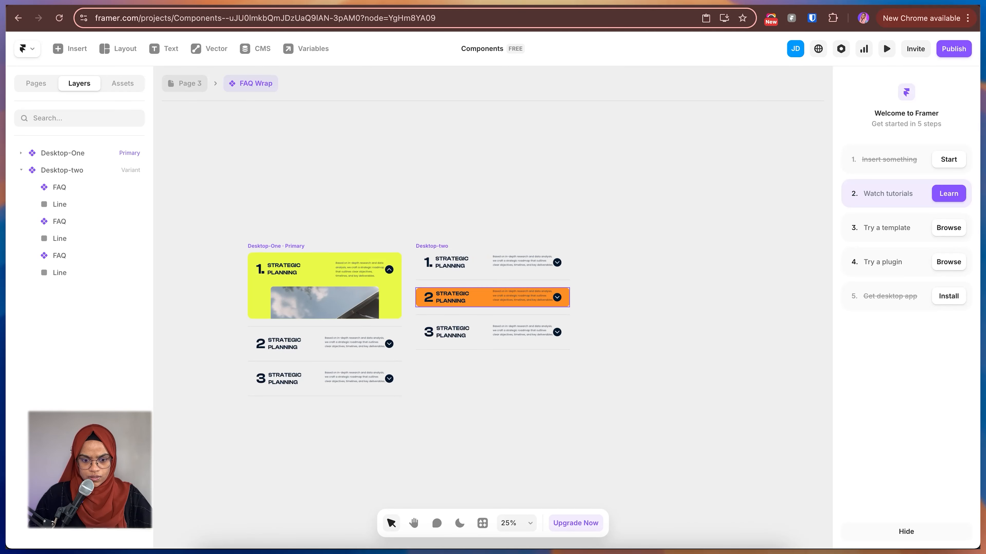
Preview the Desktop-two variant and test expanding and collapsing the orange second card
left_click(504, 298)
key("super+p")
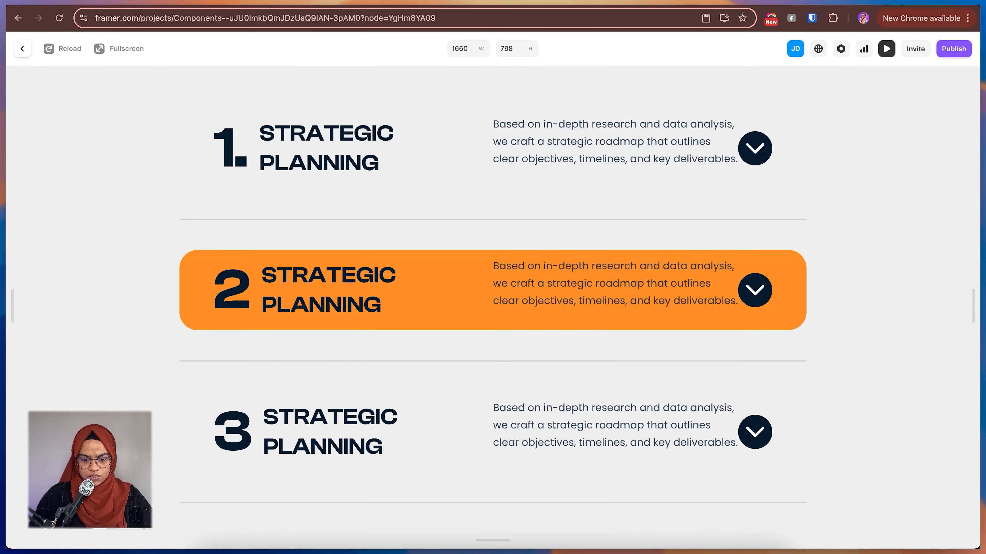
left_click(504, 297)
left_click(505, 297)
left_click(504, 297)
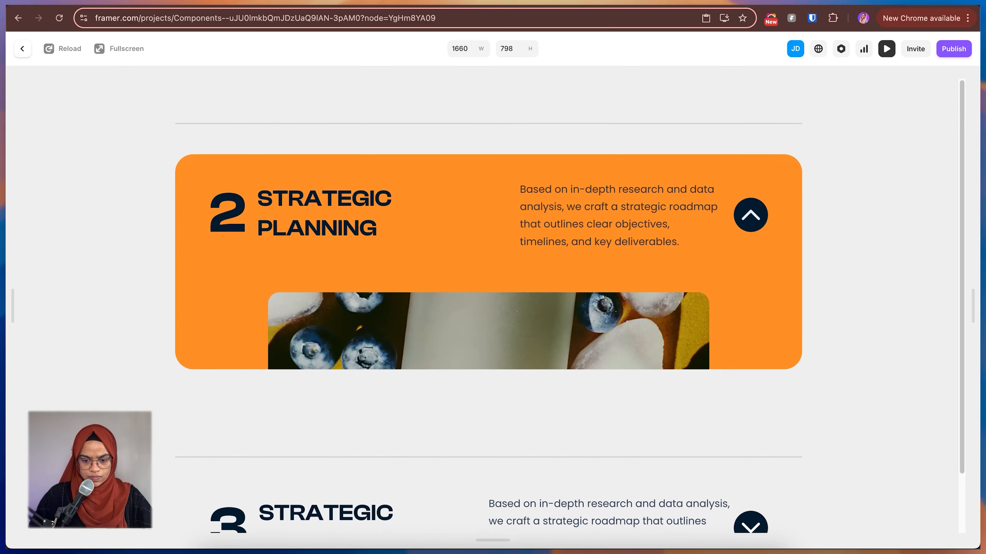
left_click(504, 296)
key("super+p")
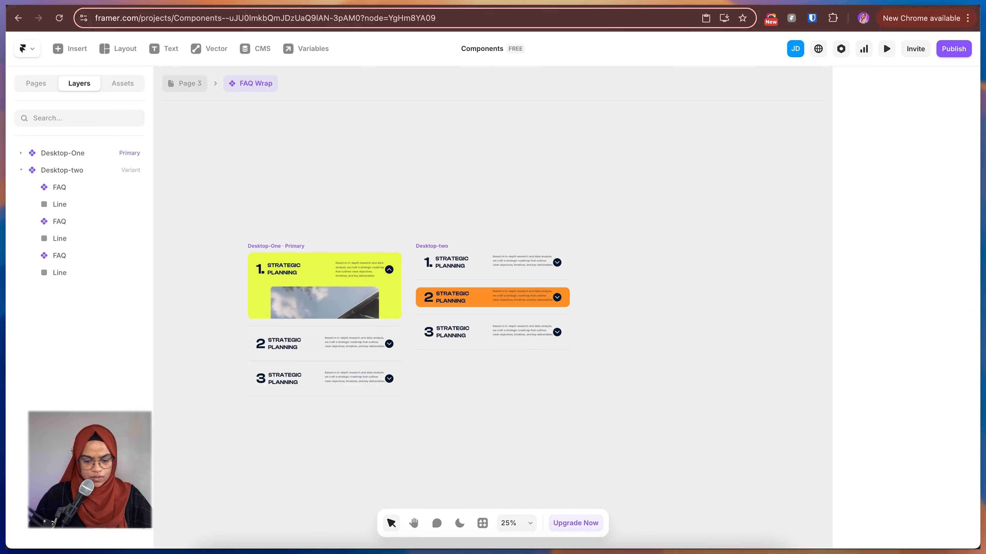
Set the second FAQ card in Desktop-two to the Open variant
left_click(504, 297)
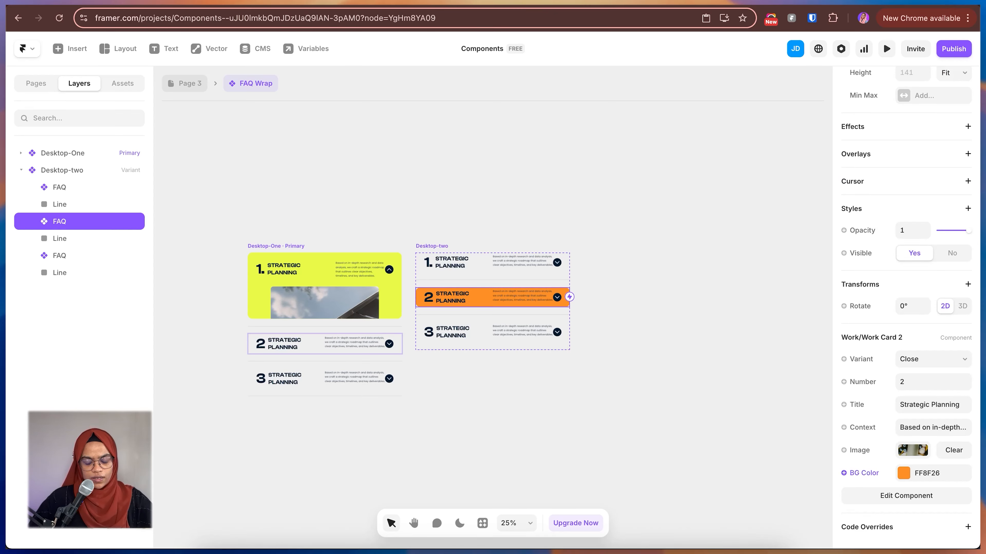
key("Escape")
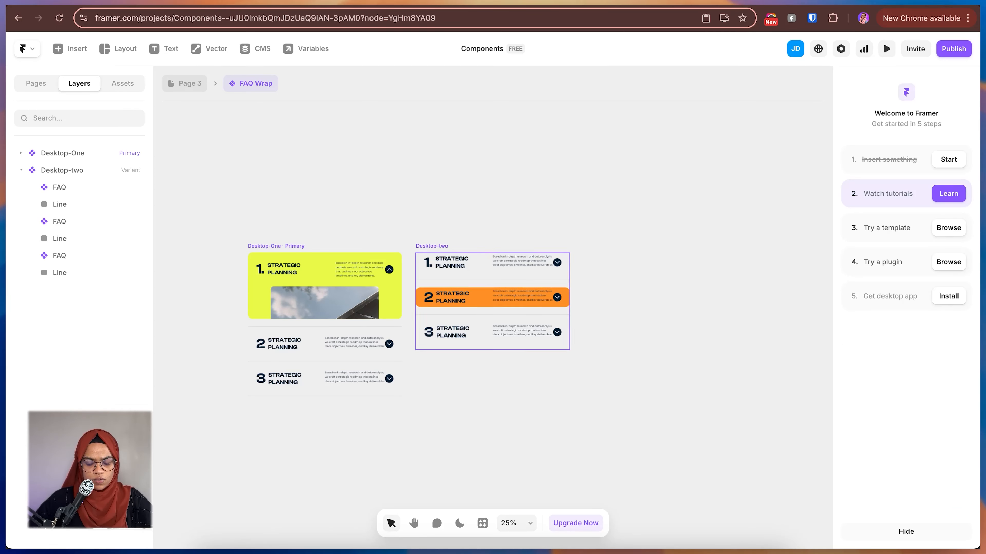
left_click(504, 297)
left_click(933, 359)
left_click(913, 372)
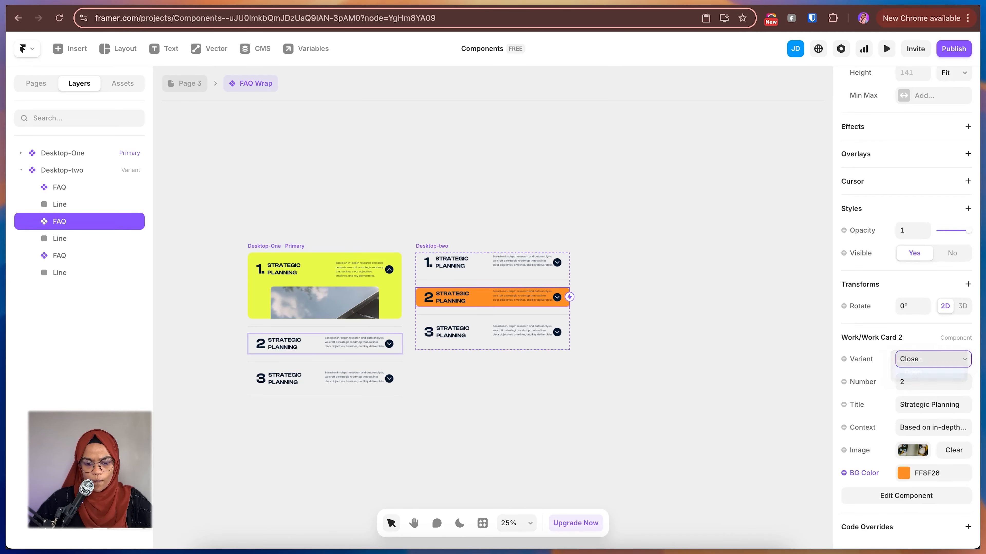
key("Escape")
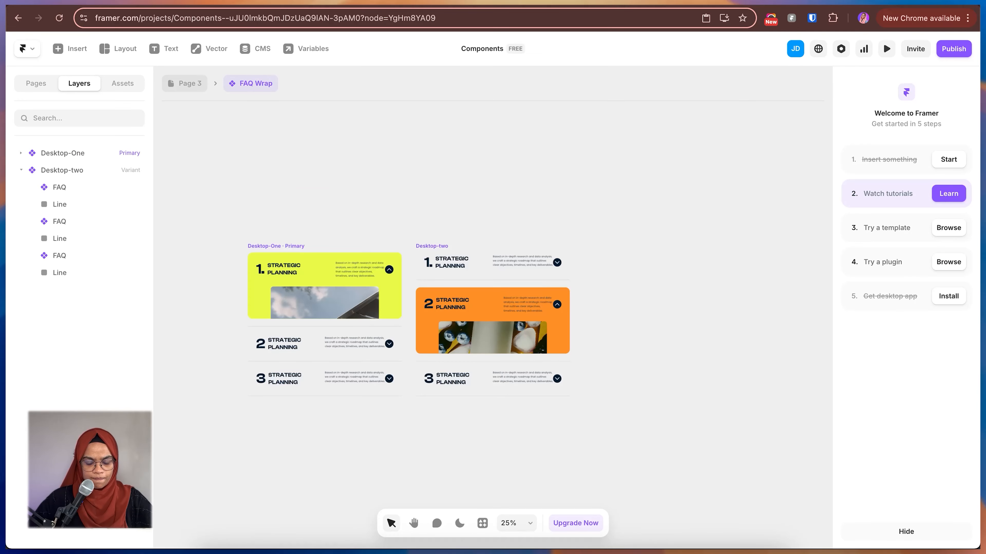
Add a third variant based on Desktop-two and name it Desktop-three
left_click(492, 324)
left_click(660, 324)
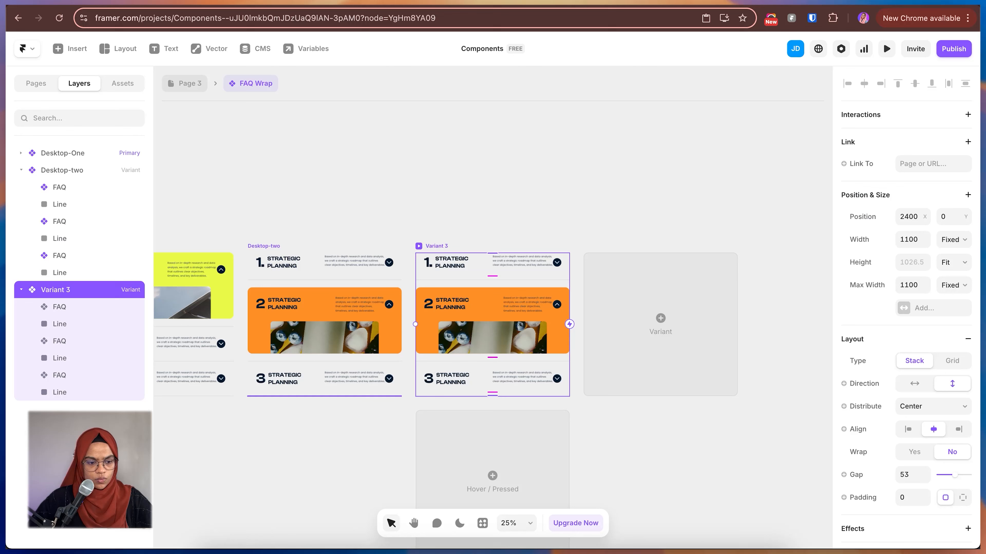
key("super+r")
type("Deskt")
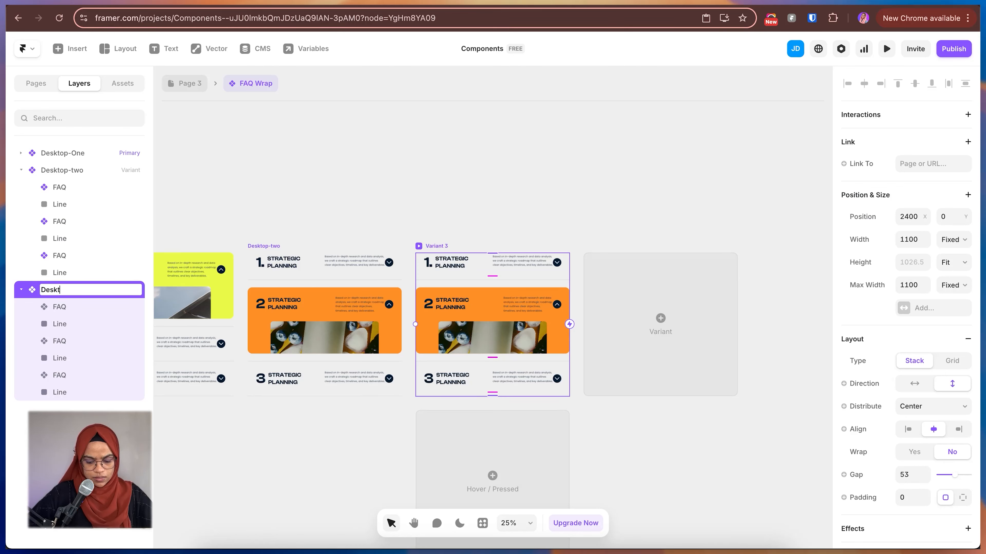
type("op-three")
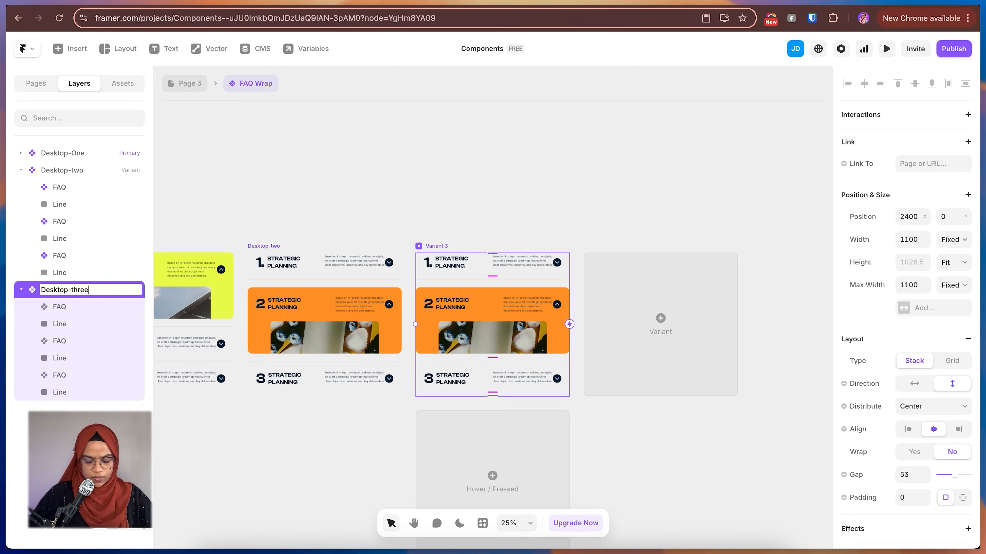
key("Return")
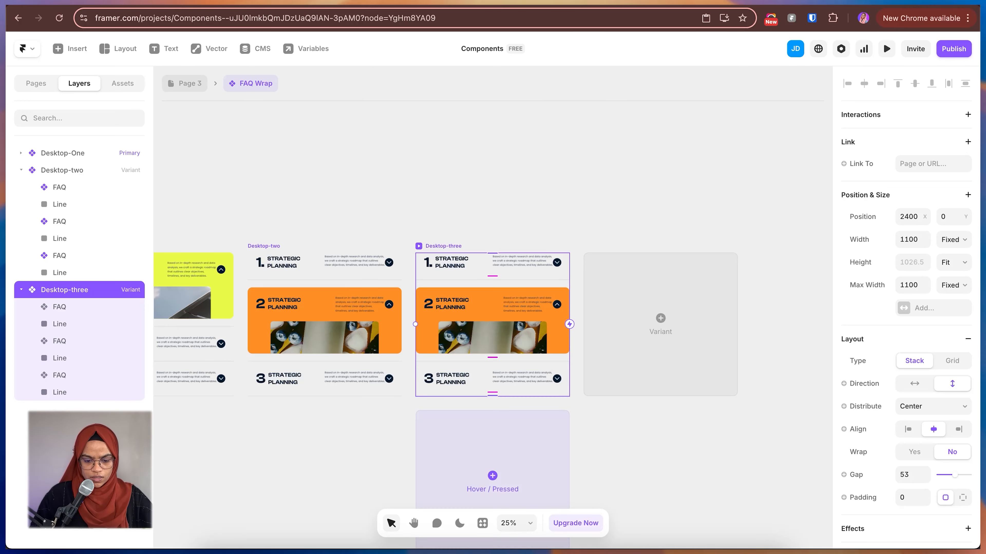
Set the third FAQ card in Desktop-three to the Open variant with background colour 80E8FF
left_click(493, 378)
scroll(905, 311, "down", 5)
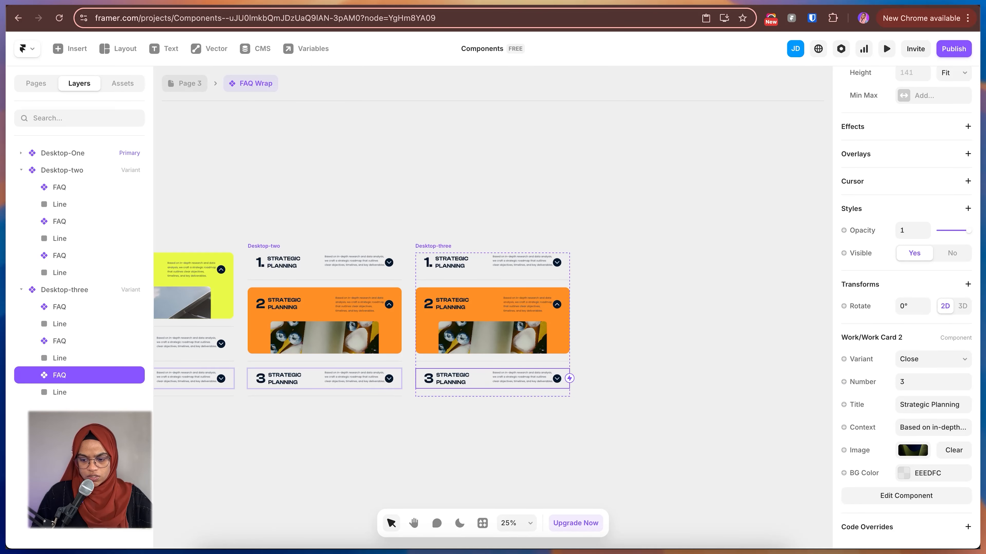
left_click(932, 359)
left_click(933, 371)
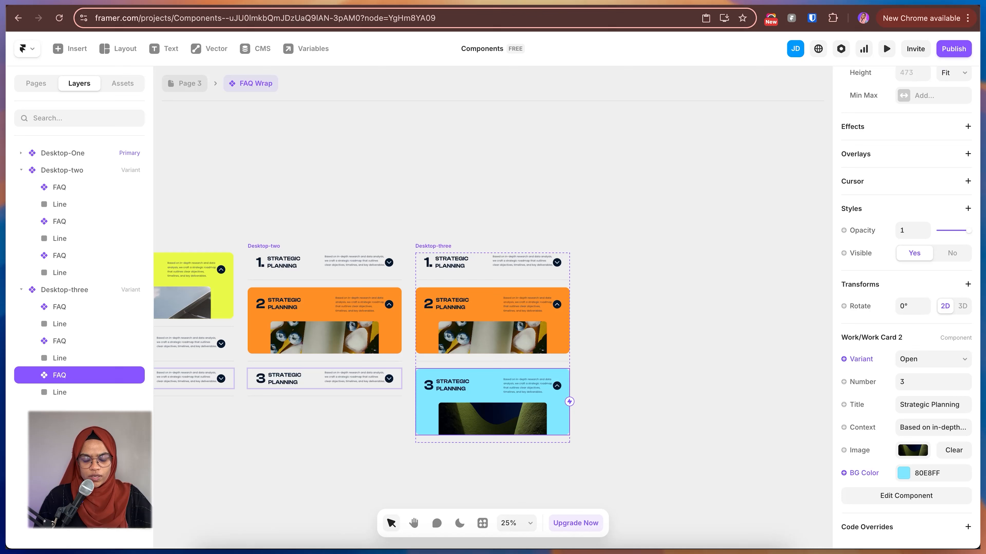
Set the second FAQ card in Desktop-three to the Close variant and make its orange background fully transparent
left_click(492, 321)
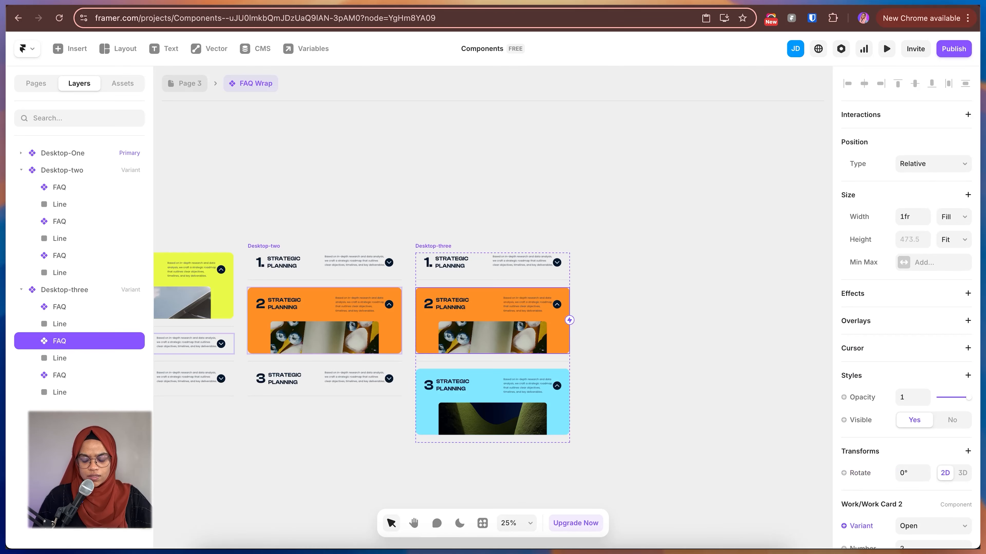
scroll(906, 311, "down", 5)
left_click(933, 359)
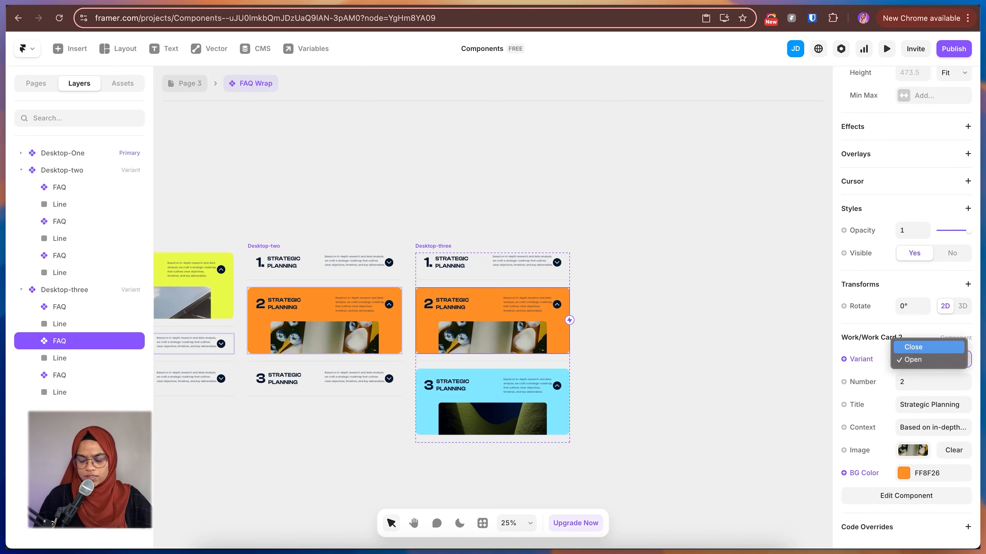
left_click(931, 346)
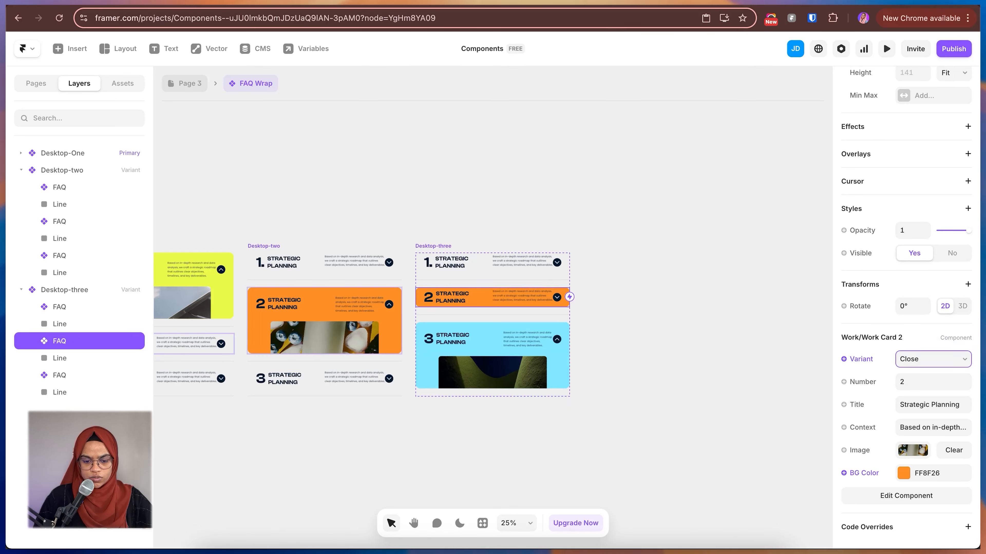
left_click(903, 473)
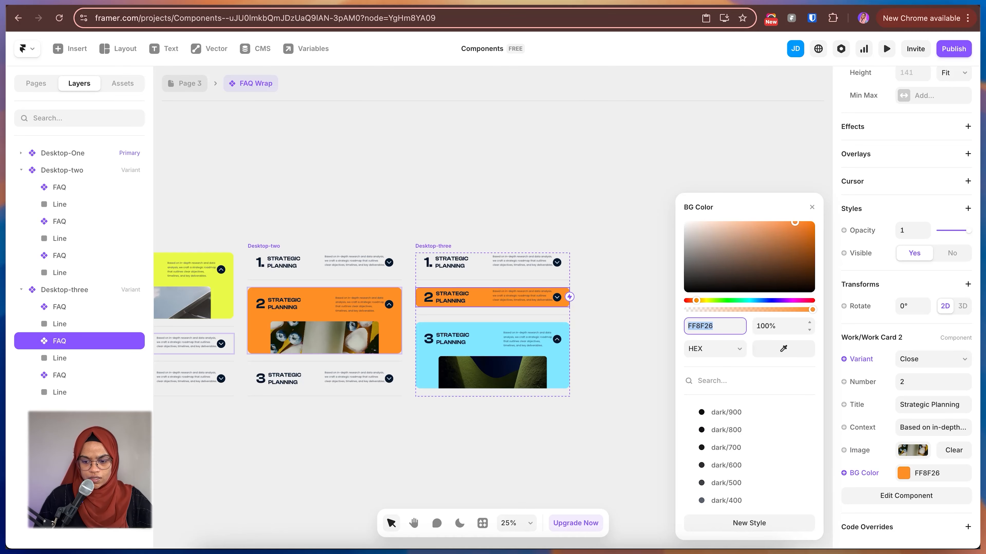
left_click_drag(812, 310, 686, 310)
left_click(628, 319)
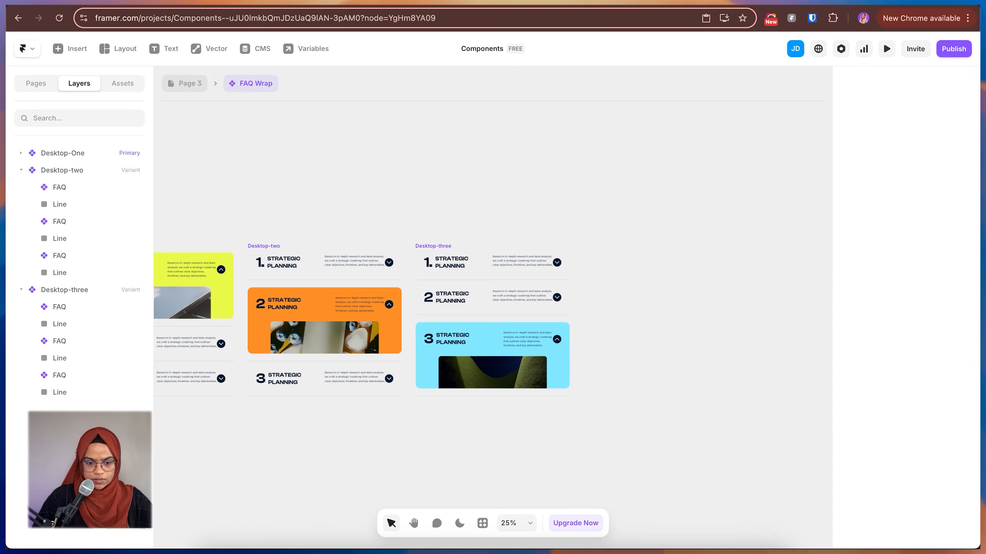
Connect the second FAQ card in Desktop-One to the Desktop-two variant and the third card to Desktop-three
key("space")
left_click_drag(350, 299, 504, 294)
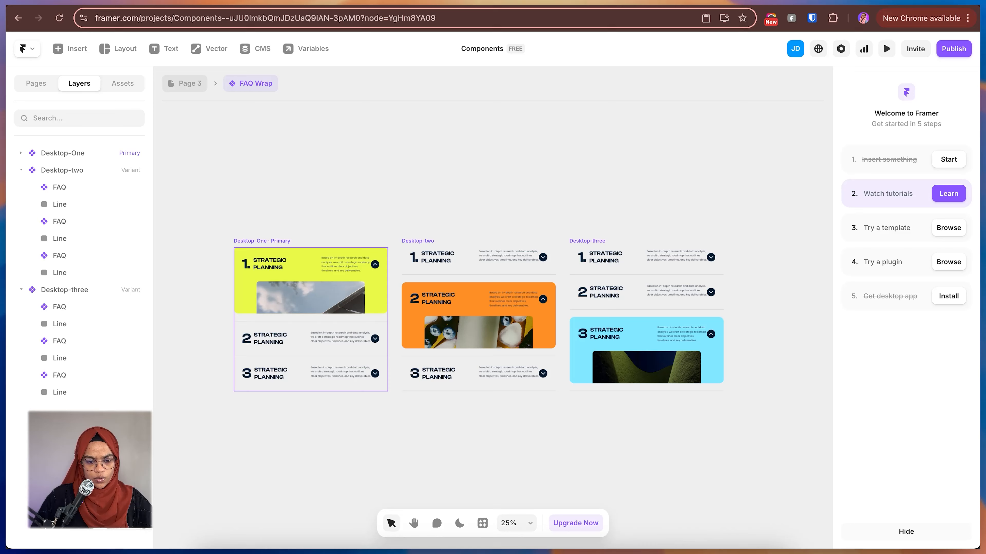
left_click(272, 241)
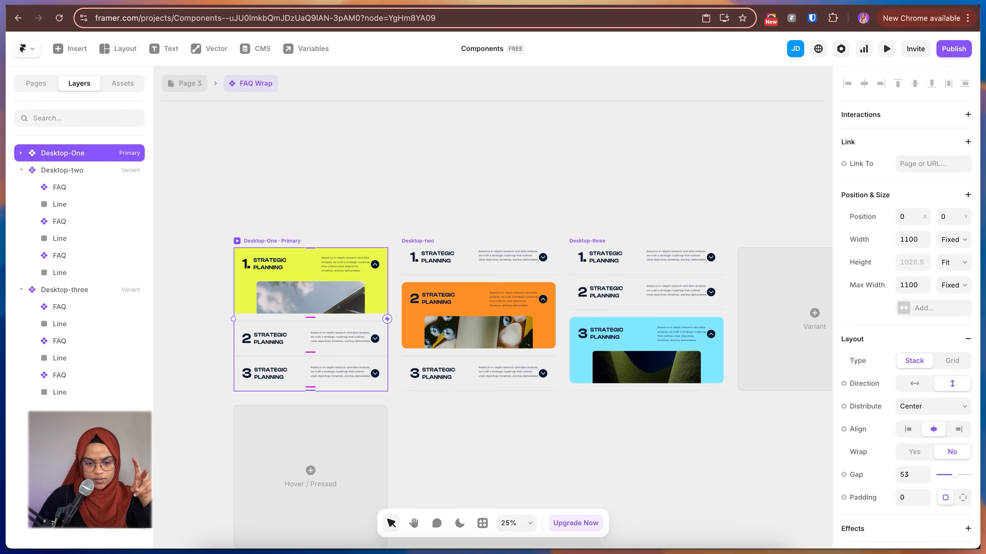
left_click(646, 435)
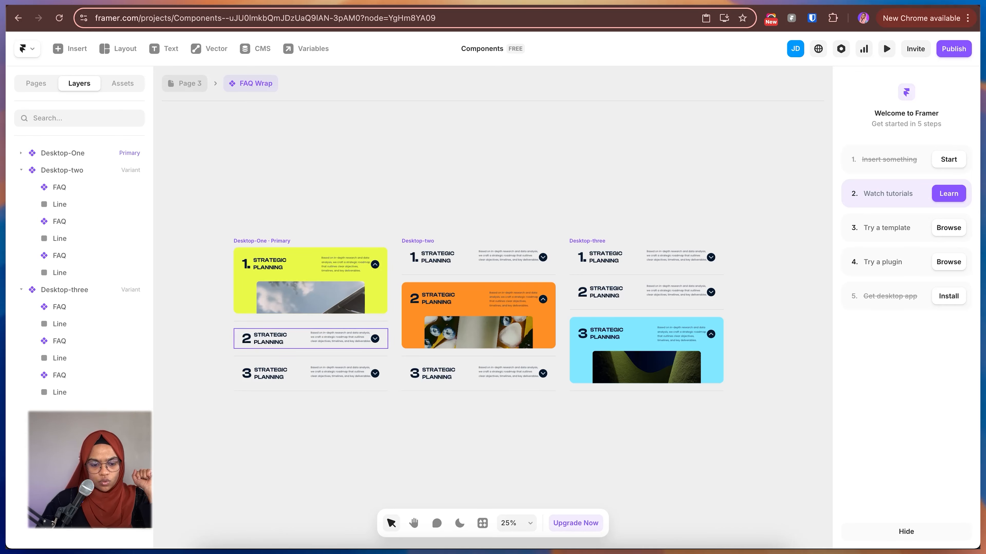
left_click(311, 339)
left_click_drag(386, 338, 431, 333)
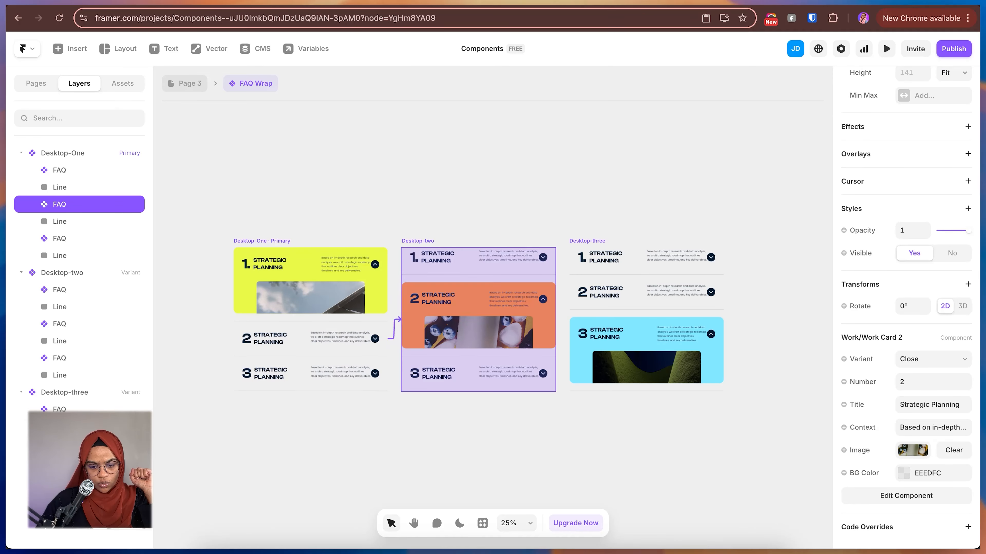
left_click(302, 424)
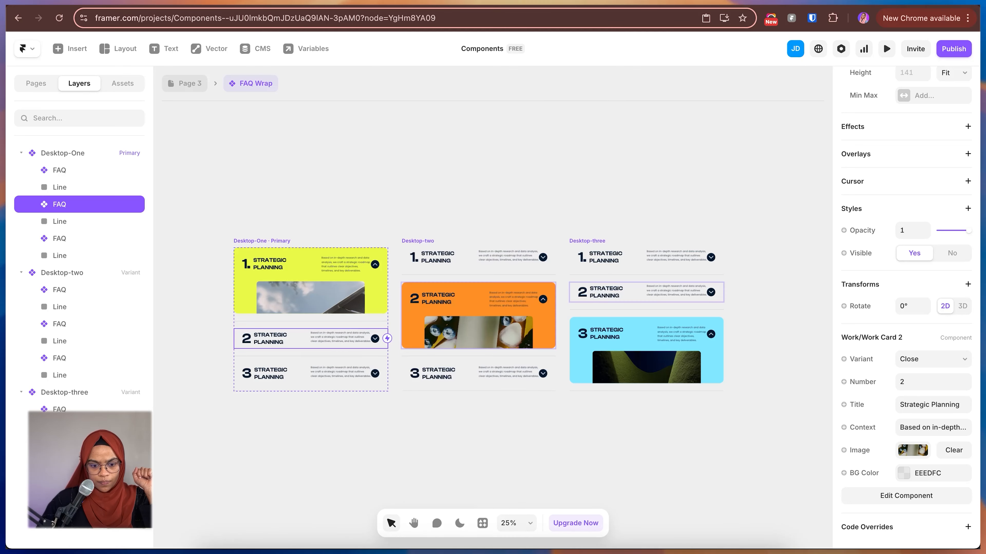
left_click(310, 374)
left_click_drag(387, 373, 569, 319)
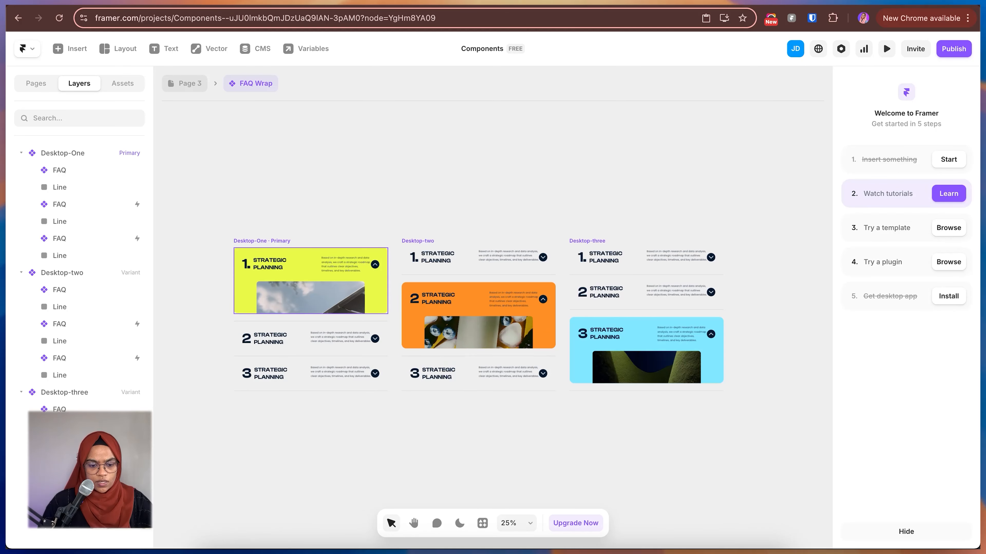
Connect the first FAQ card in Desktop-One to the Desktop-One variant and check its counterparts in the other variants
left_click(341, 283)
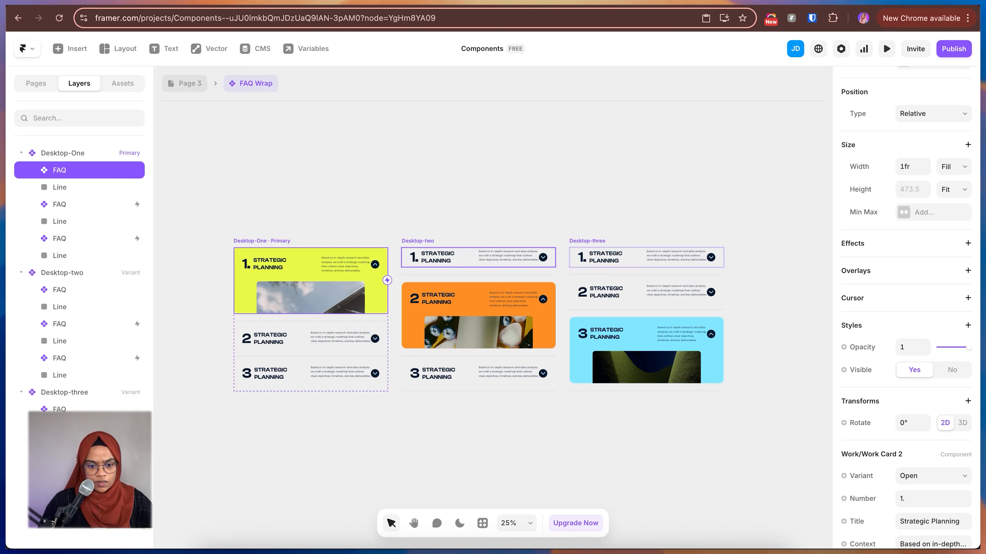
left_click_drag(387, 281, 366, 290)
left_click(468, 258)
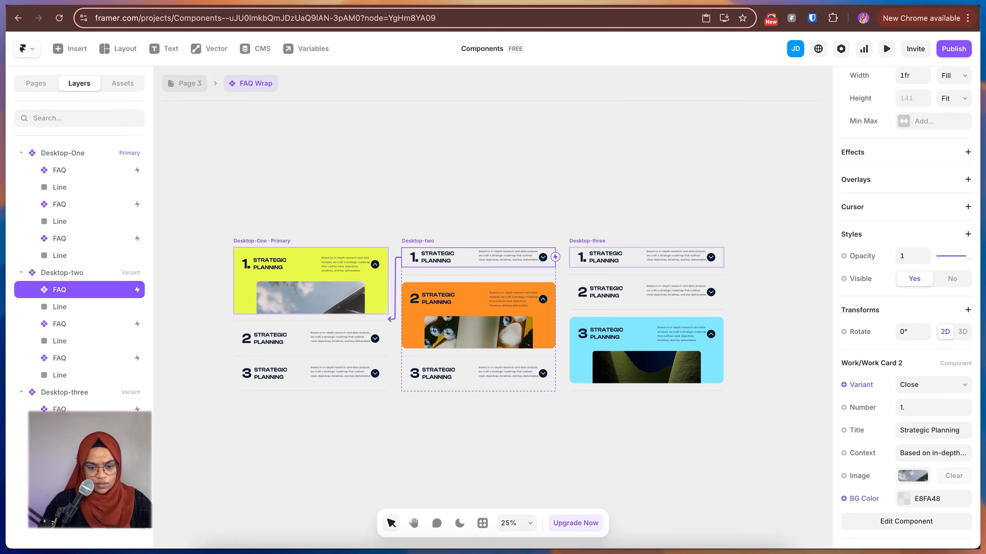
left_click(646, 258)
left_click(543, 202)
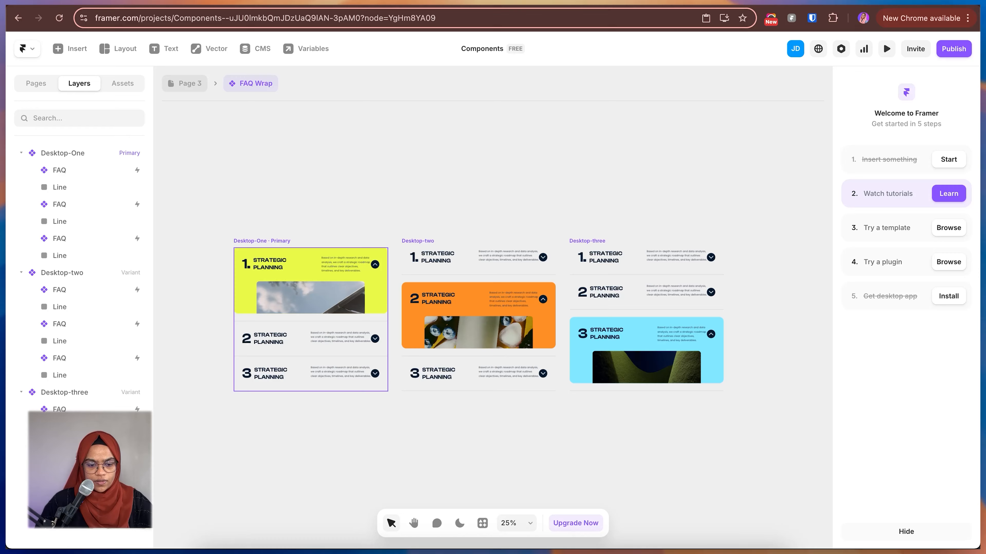
Preview the Desktop-One variant and test expanding the second FAQ card
left_click(261, 241)
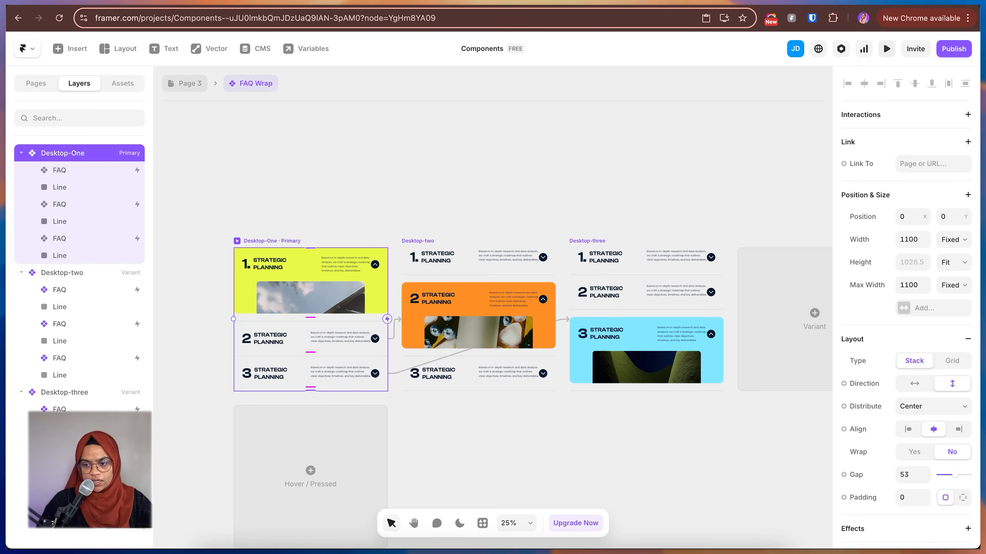
left_click(886, 49)
left_click(886, 49)
left_click(886, 48)
left_click(750, 385)
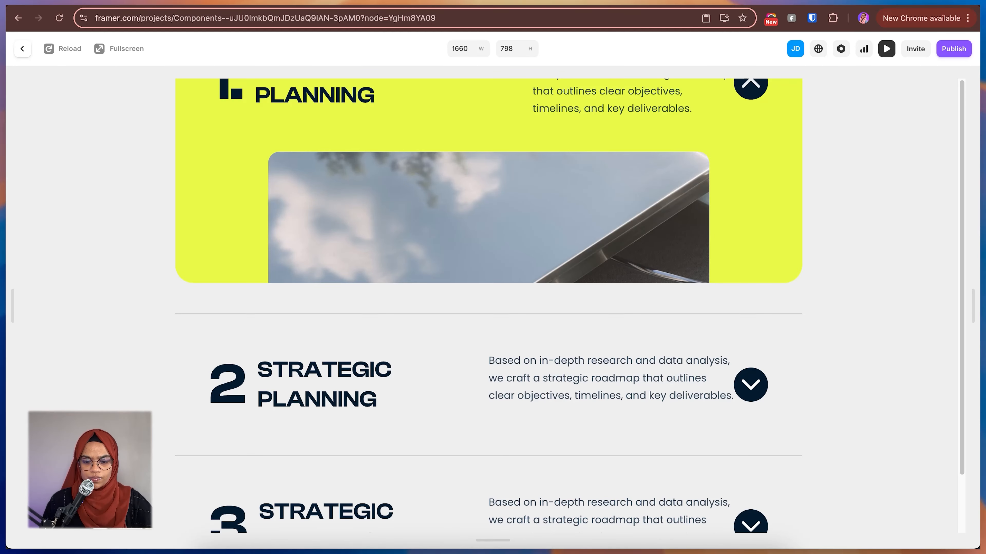
left_click(750, 384)
left_click(754, 306)
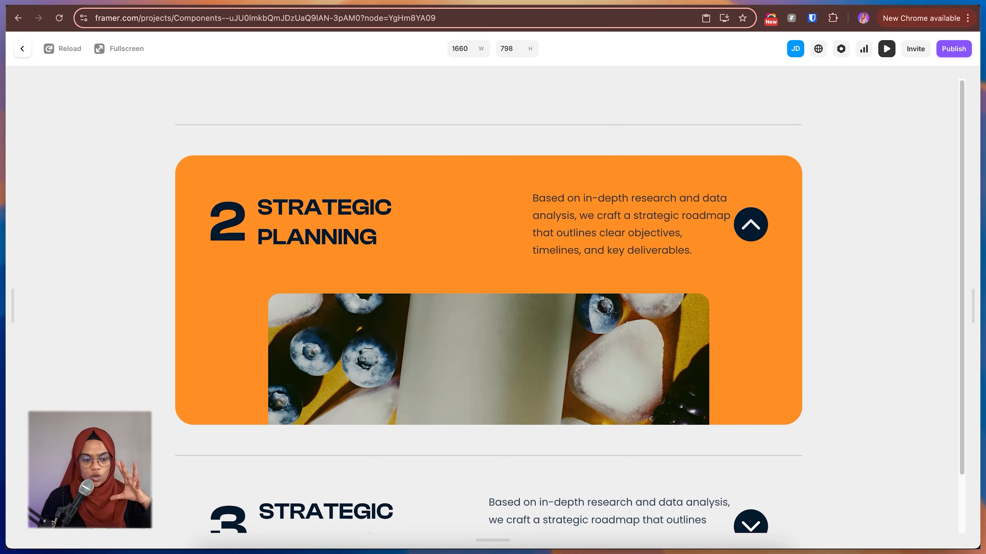
key("super+p")
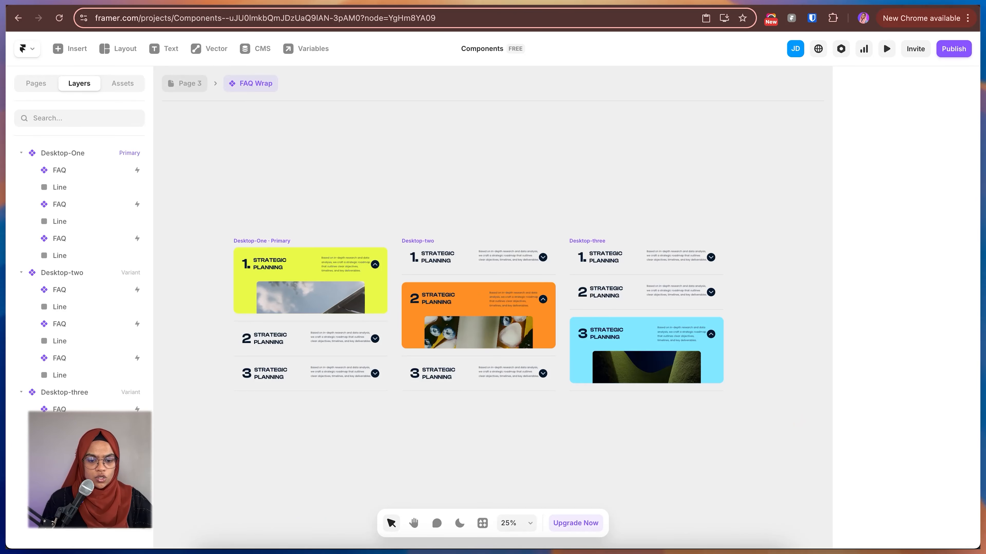
Set Desktop-One's physics-based Spring transition to stiffness 350 and damping 60
scroll(434, 205, "down", 3)
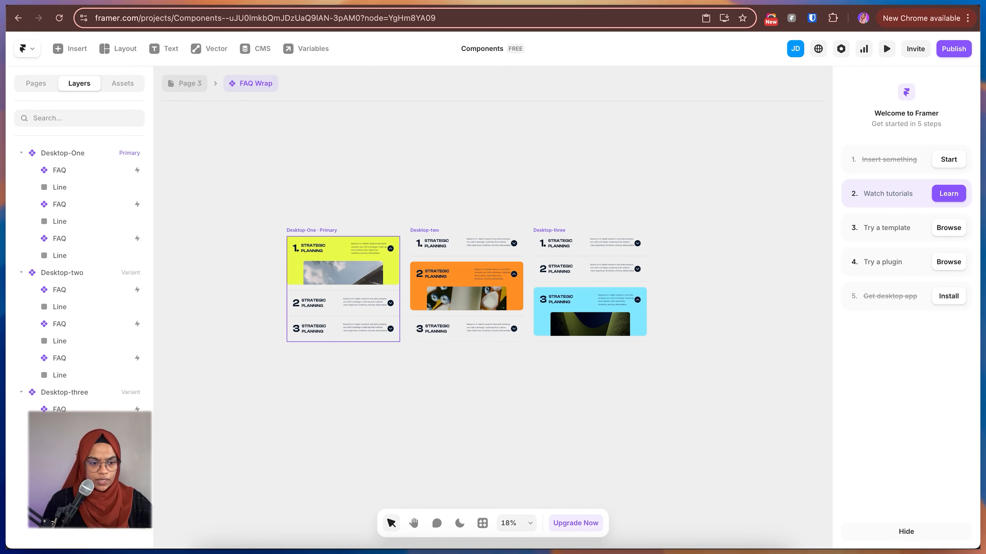
left_click(343, 289)
left_click(925, 258)
left_click(750, 404)
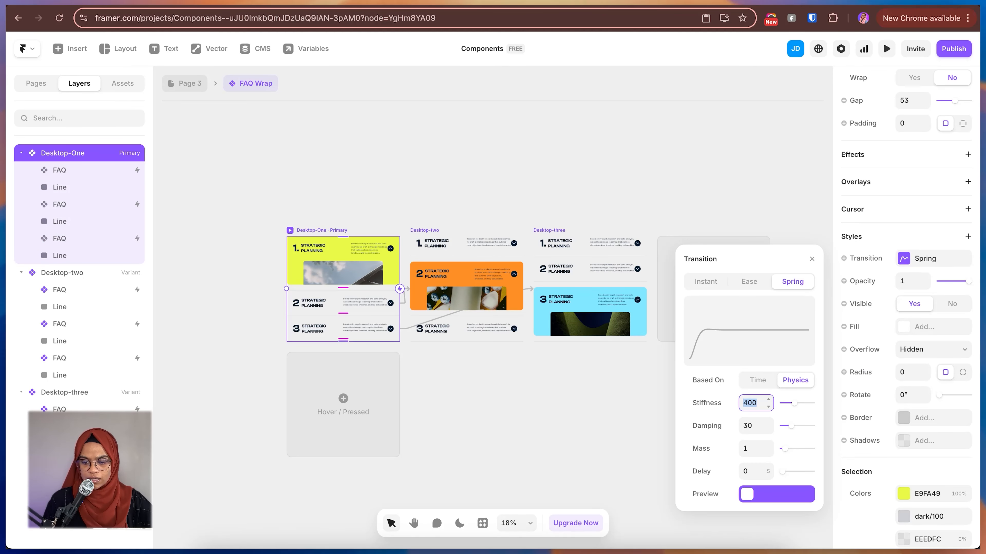
type("350")
key("Tab")
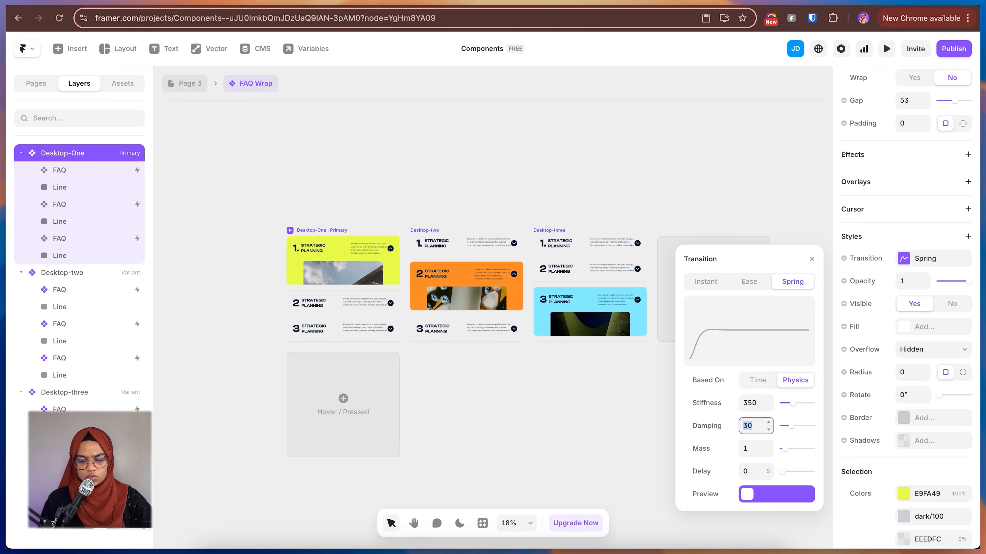
type("60")
key("Return")
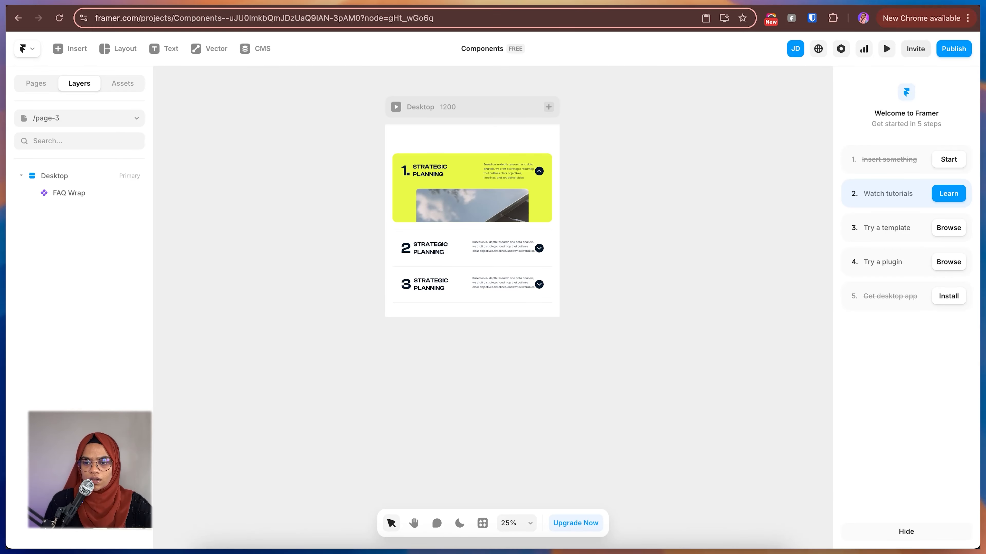
Preview Page 3 at a width of 1660 and test expanding the second and third FAQ cards
left_click(886, 49)
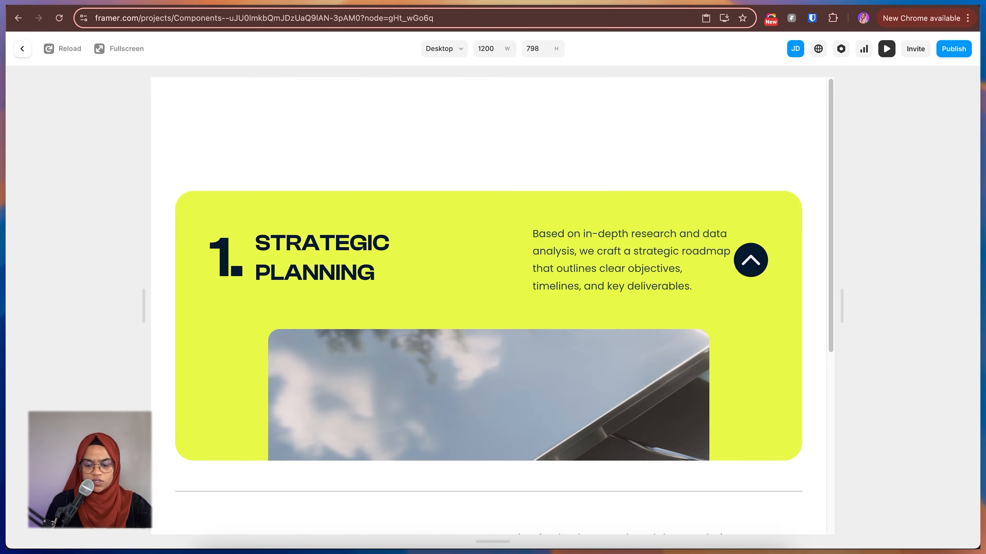
left_click_drag(841, 305, 973, 306)
scroll(493, 306, "down", 6)
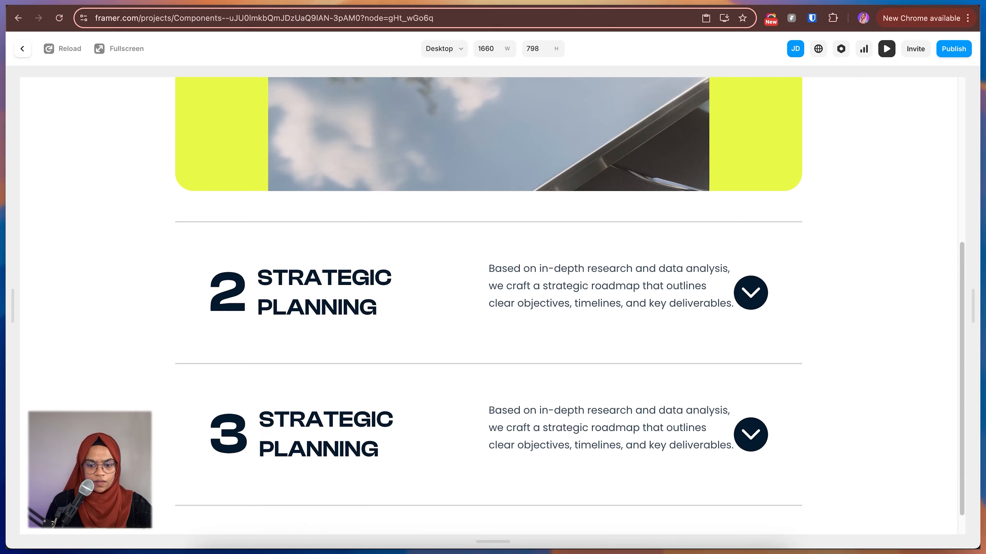
left_click(750, 293)
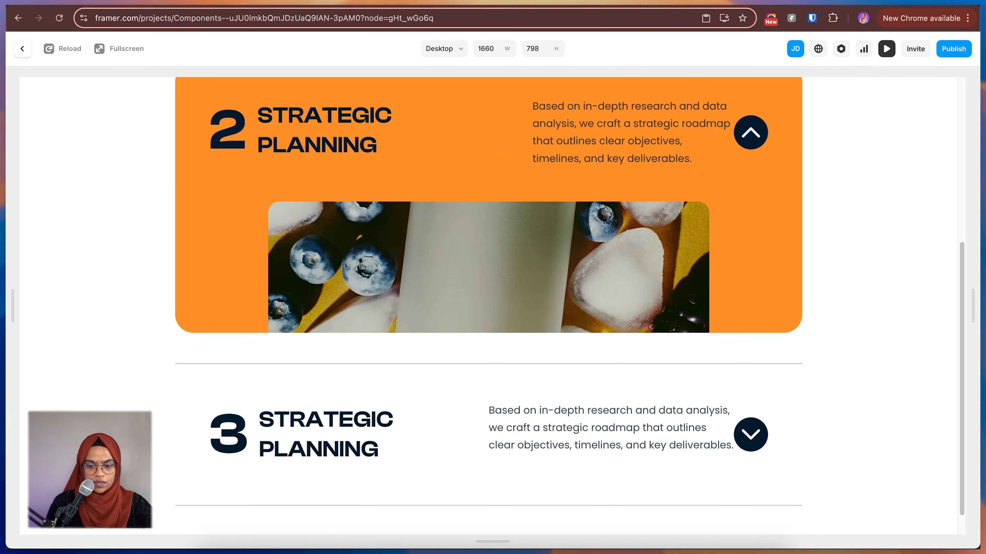
scroll(750, 293, "down", 1)
left_click(750, 406)
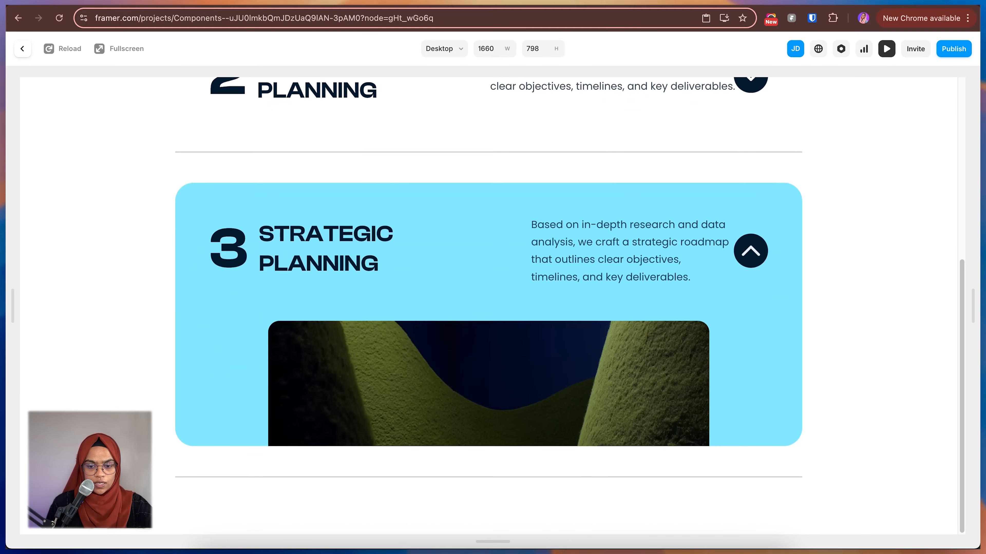
left_click(750, 248)
left_click(751, 261)
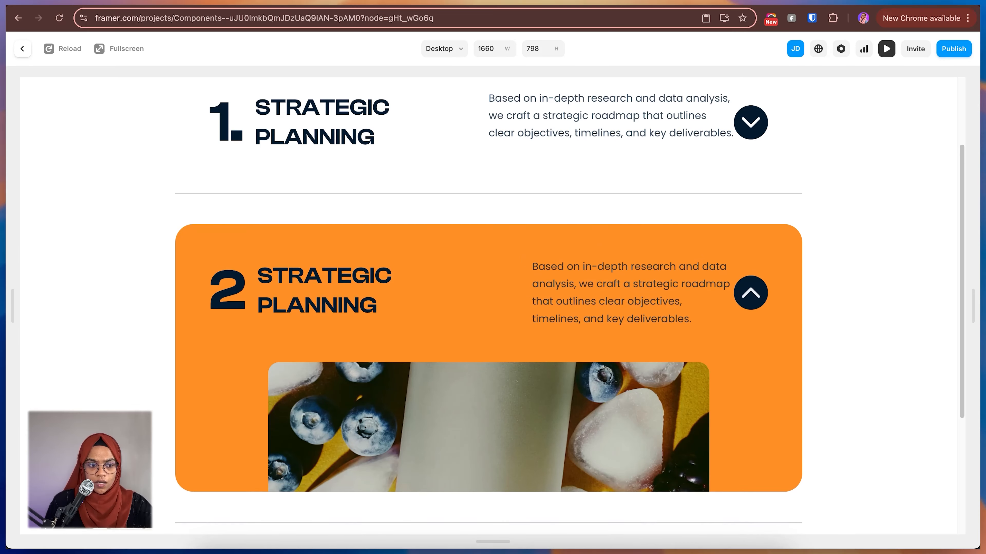
key("Escape")
Open the FAQ Wrap component and inspect the interactions on the second and first cards in Desktop-One
double_click(472, 228)
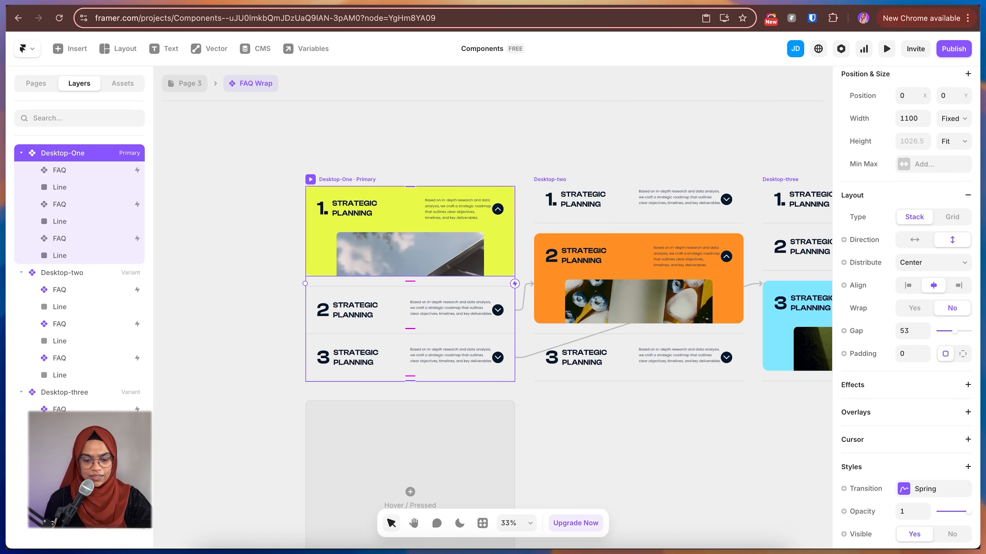
left_click(268, 252)
left_click(410, 310)
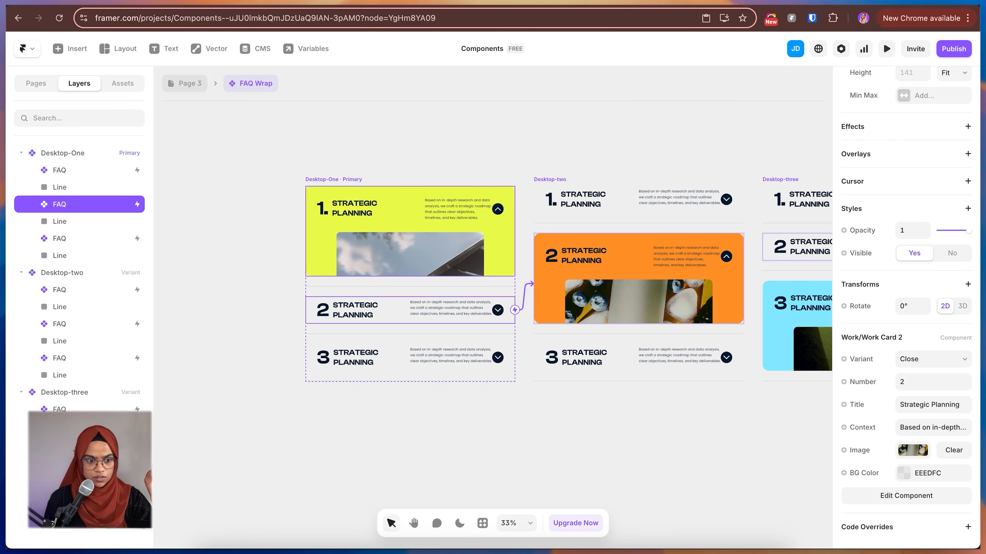
left_click(410, 231)
scroll(906, 202, "up", 2)
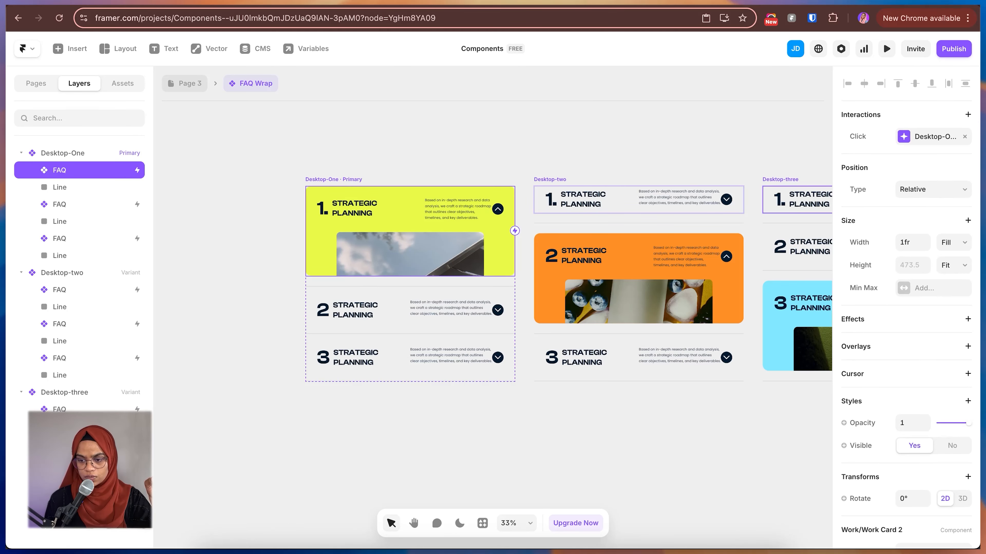
Preview Desktop-One again and test expanding and collapsing the second card and expanding the third card
left_click(750, 382)
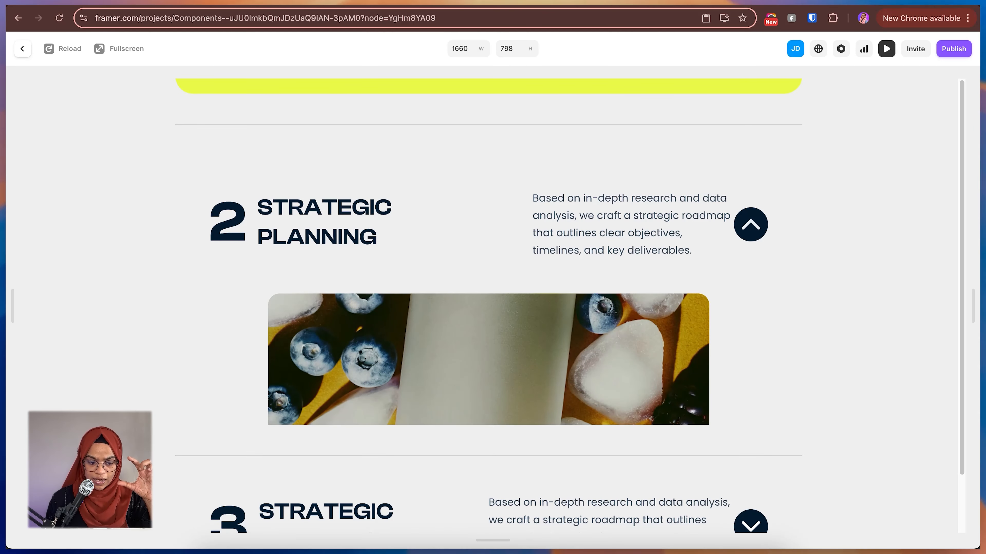
left_click(750, 224)
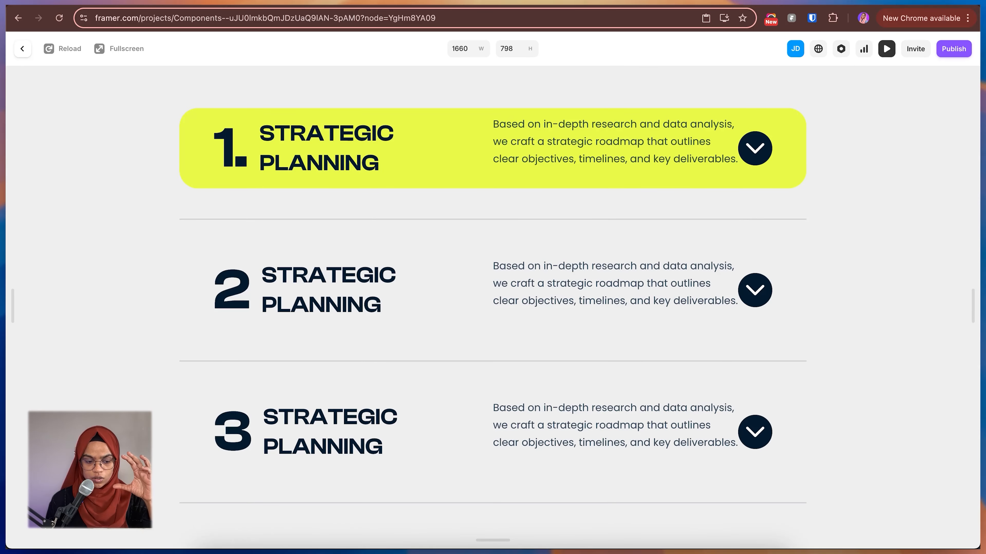
left_click(755, 432)
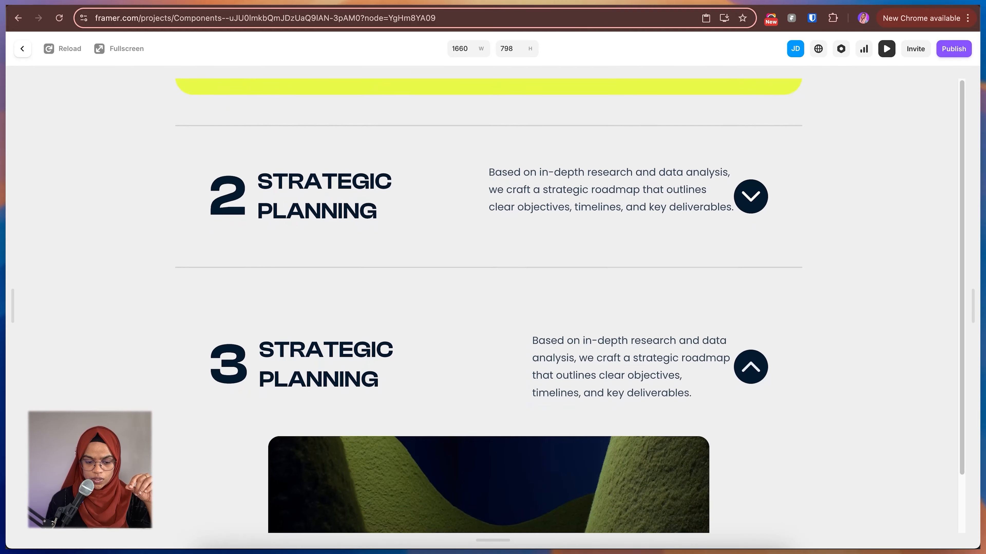
Test expanding the second card in the component preview, return to the canvas, and check the three FAQ cards in Desktop-One
left_click(751, 196)
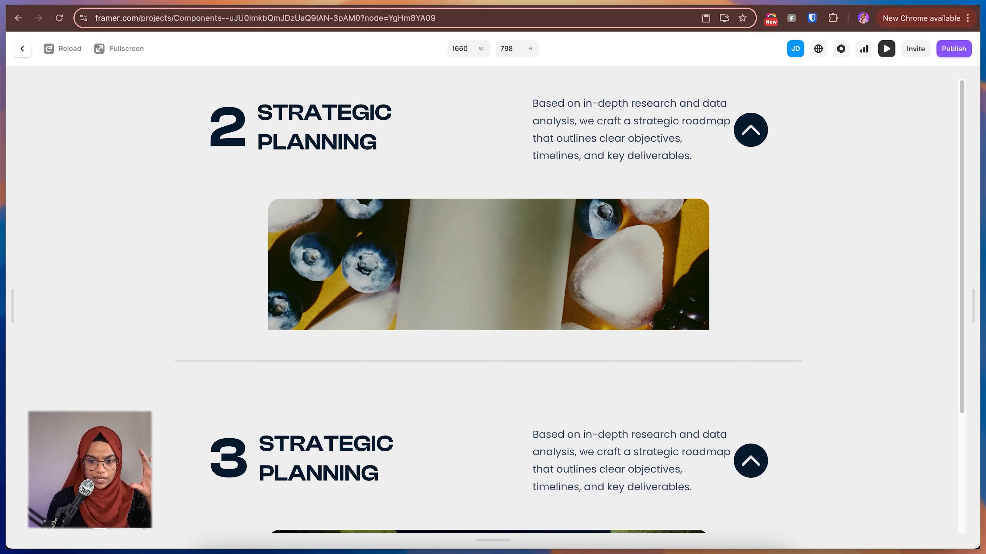
left_click(886, 49)
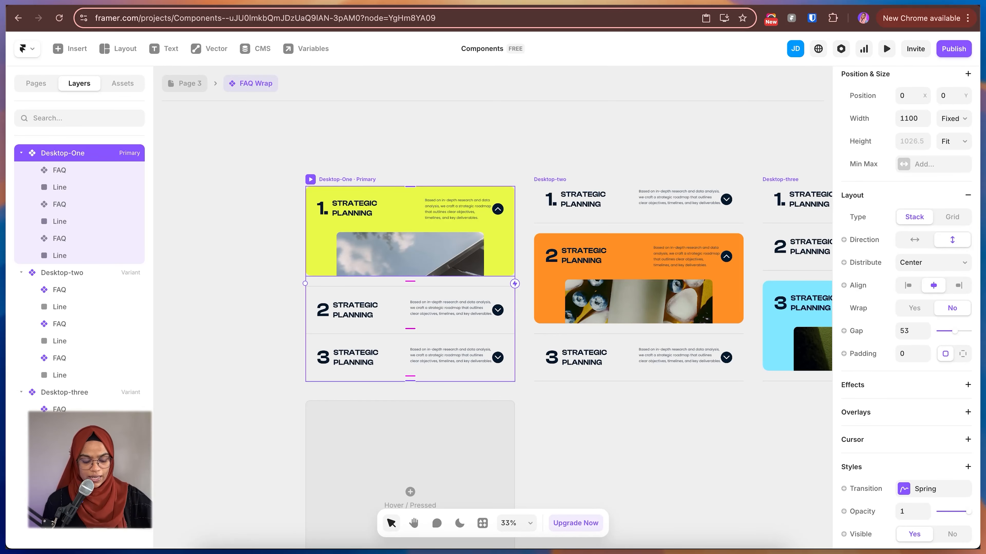
left_click(396, 358)
left_click(396, 310)
left_click(396, 226)
left_click(249, 147)
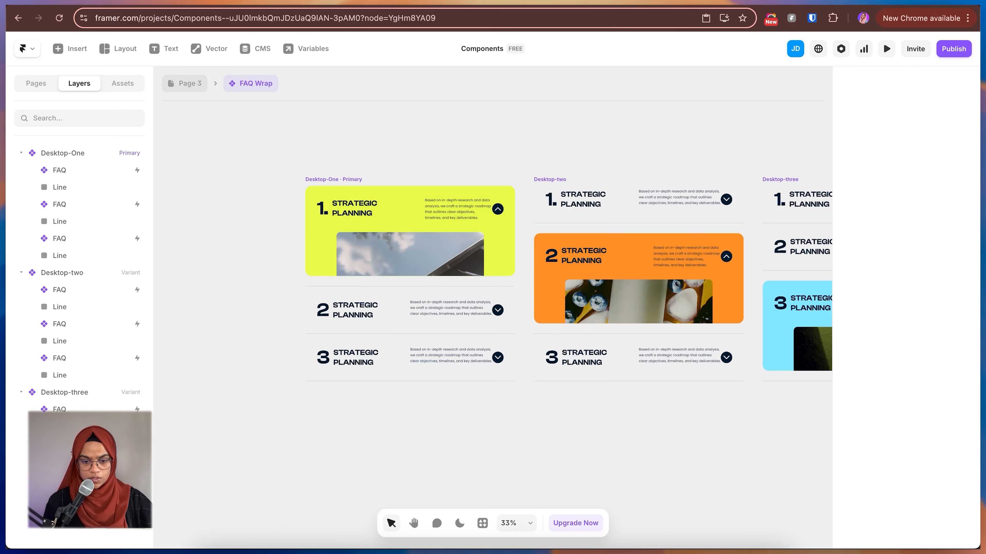
Preview Page 3 at the Desktop width of 1200, test expanding the second and third FAQ cards, and return to the page canvas
left_click(185, 84)
left_click(887, 48)
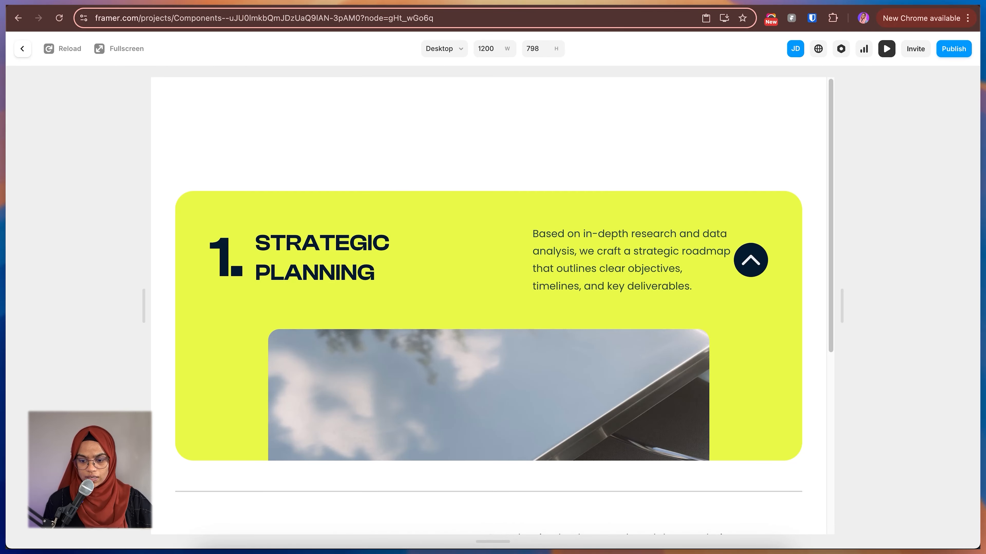
left_click(751, 501)
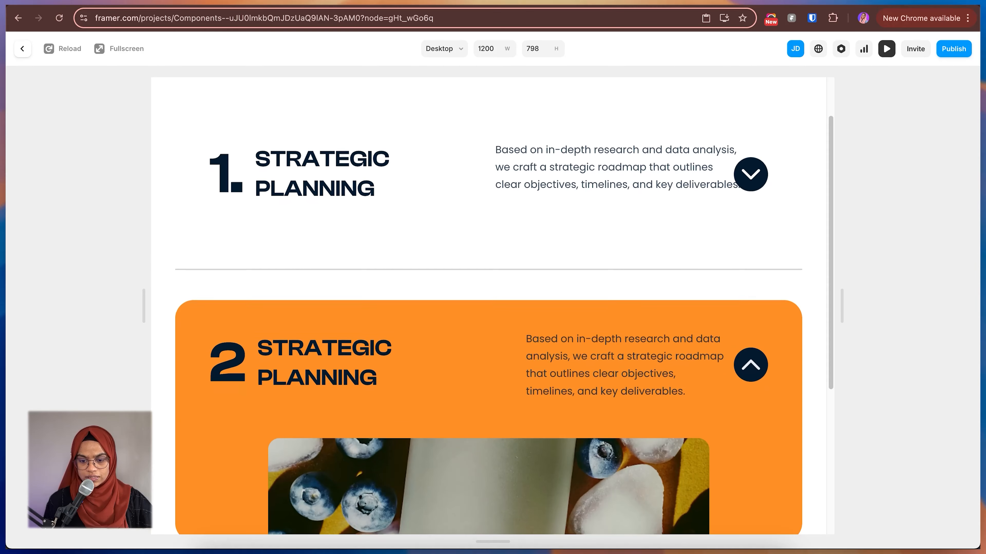
scroll(751, 388, "down", 5)
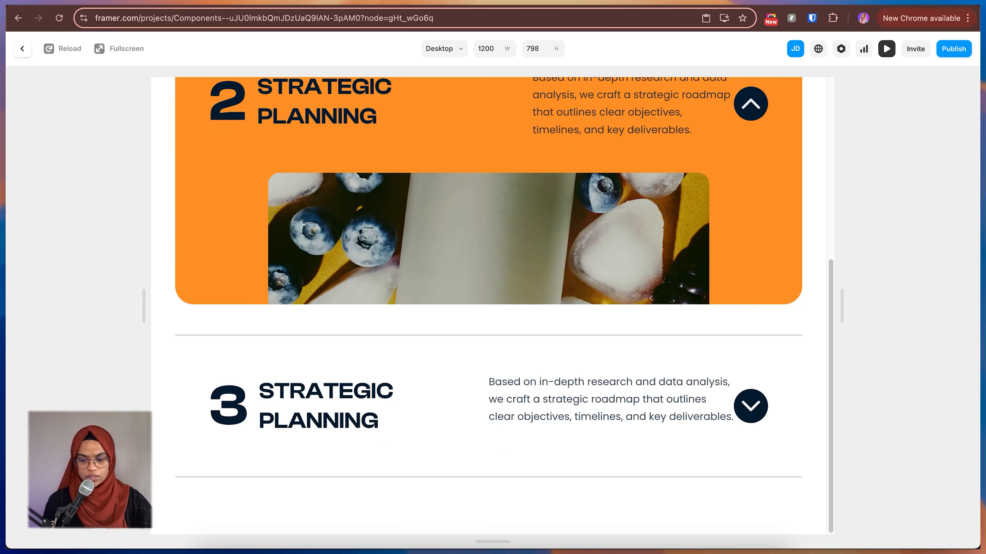
left_click(750, 405)
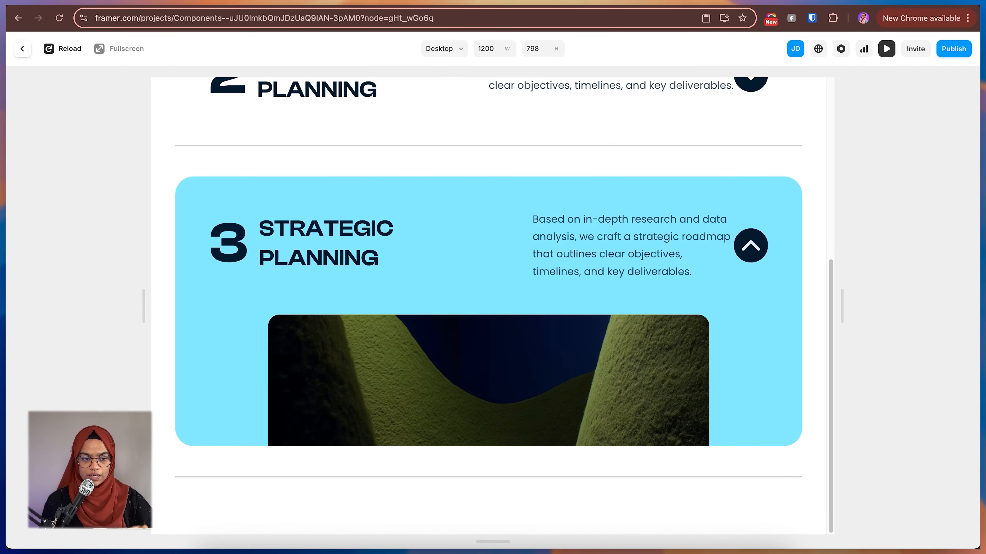
left_click(22, 49)
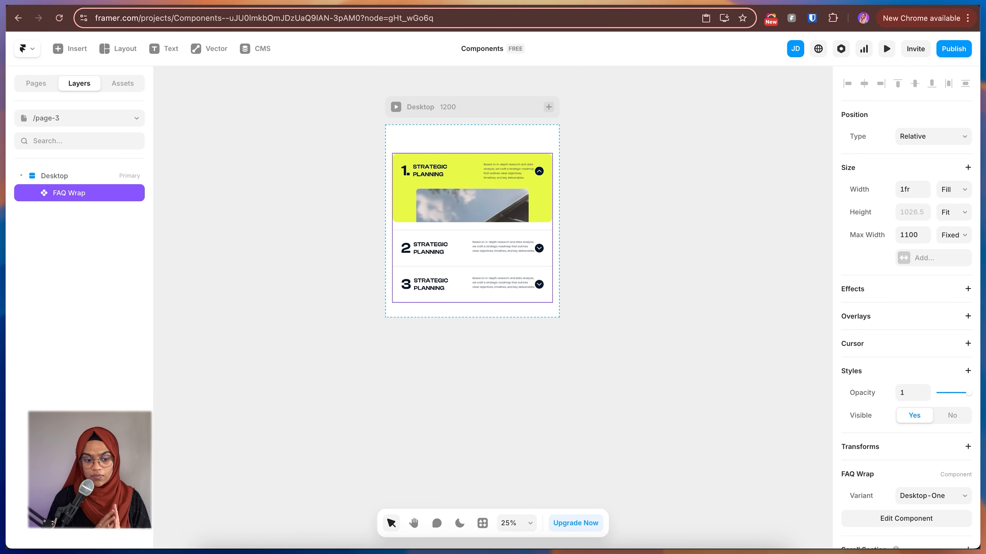